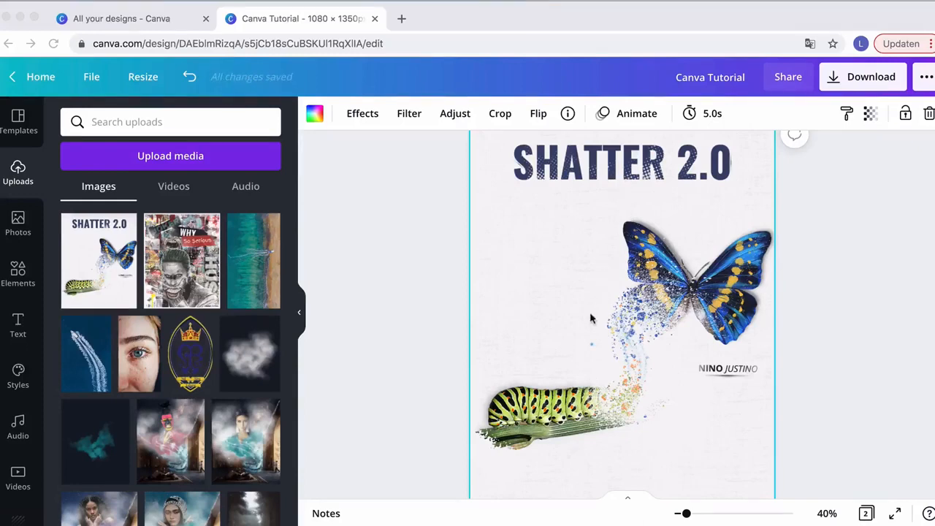
Examine the finished Shatter 2.0 example on page 1 and the blank page 2 beneath it
{"action": "scroll", "coordinate": [592, 317], "scroll_direction": "down", "scroll_amount": 8}
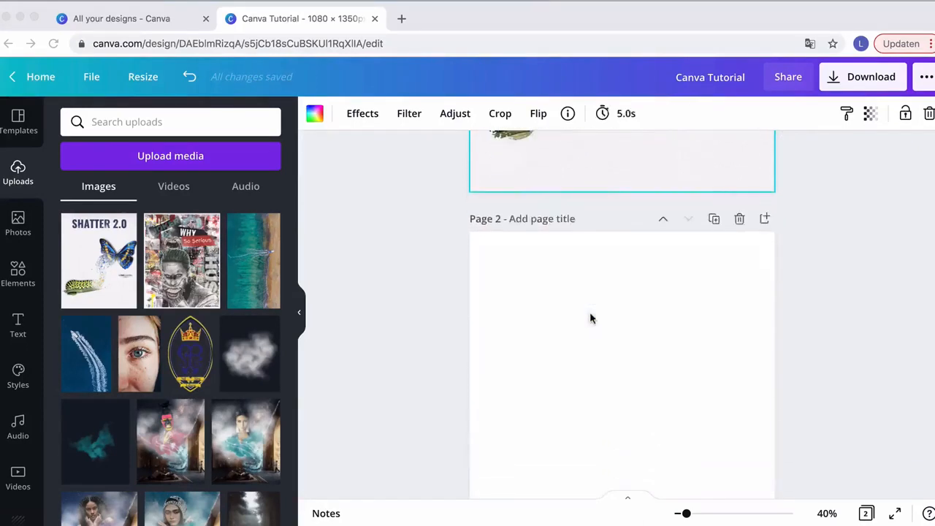
{"action": "scroll", "coordinate": [592, 317], "scroll_direction": "down", "scroll_amount": 3}
{"action": "scroll", "coordinate": [592, 318], "scroll_direction": "up", "scroll_amount": 6}
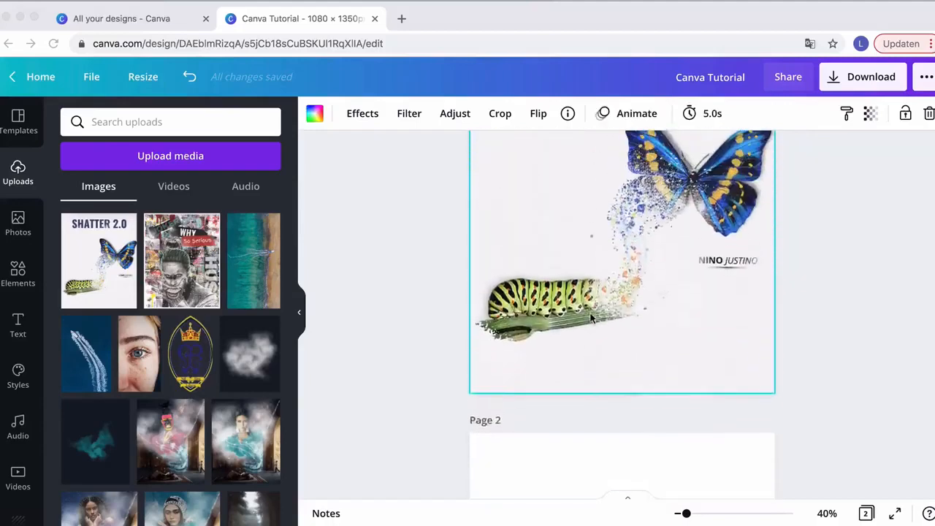
{"action": "scroll", "coordinate": [592, 318], "scroll_direction": "up", "scroll_amount": 3}
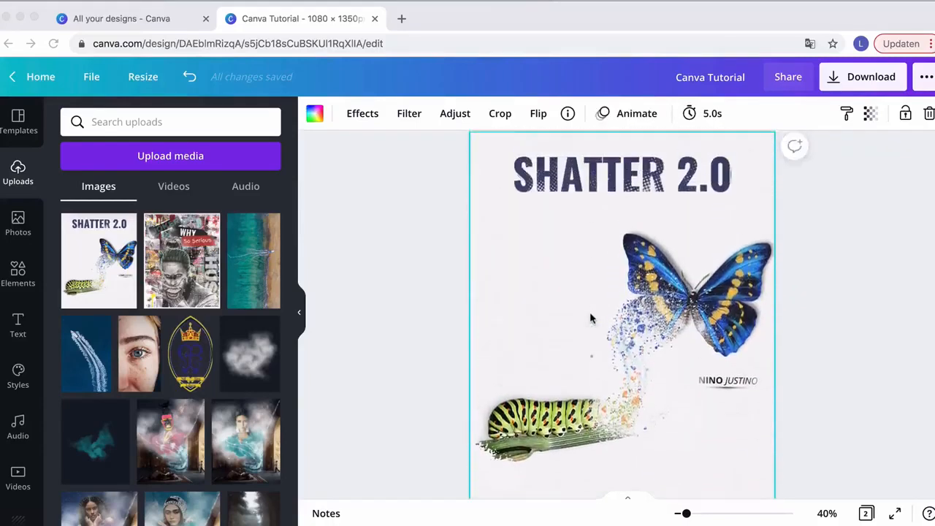
{"action": "scroll", "coordinate": [591, 318], "scroll_direction": "up", "scroll_amount": 1}
{"action": "scroll", "coordinate": [592, 318], "scroll_direction": "down", "scroll_amount": 4}
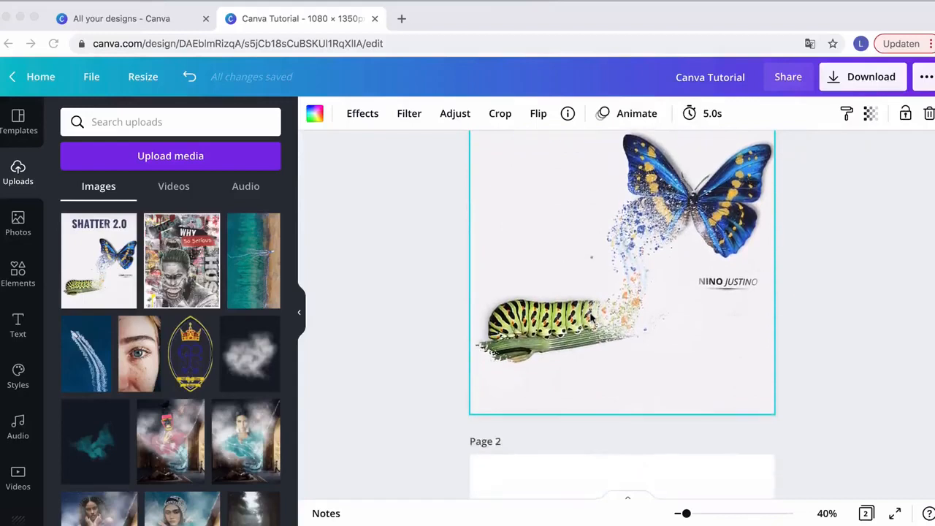
{"action": "scroll", "coordinate": [592, 318], "scroll_direction": "up", "scroll_amount": 3}
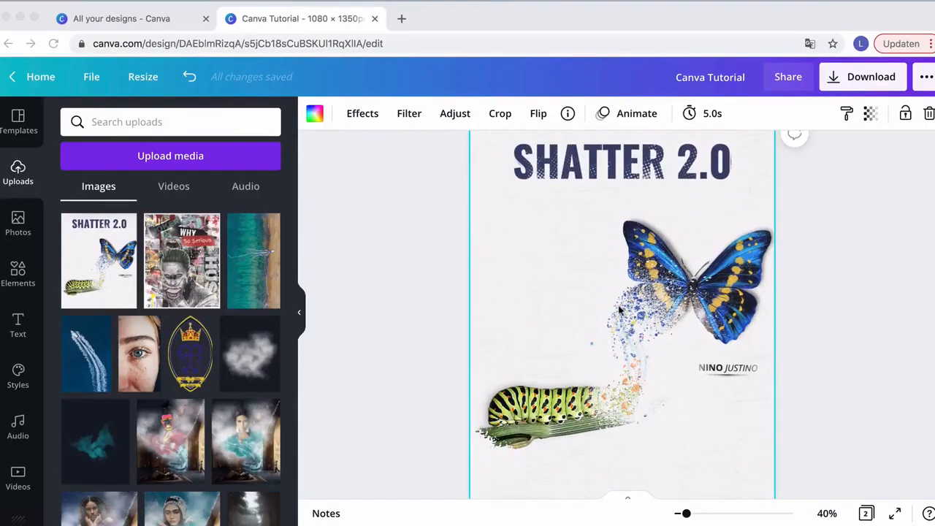
{"action": "scroll", "coordinate": [620, 311], "scroll_direction": "down", "scroll_amount": 10}
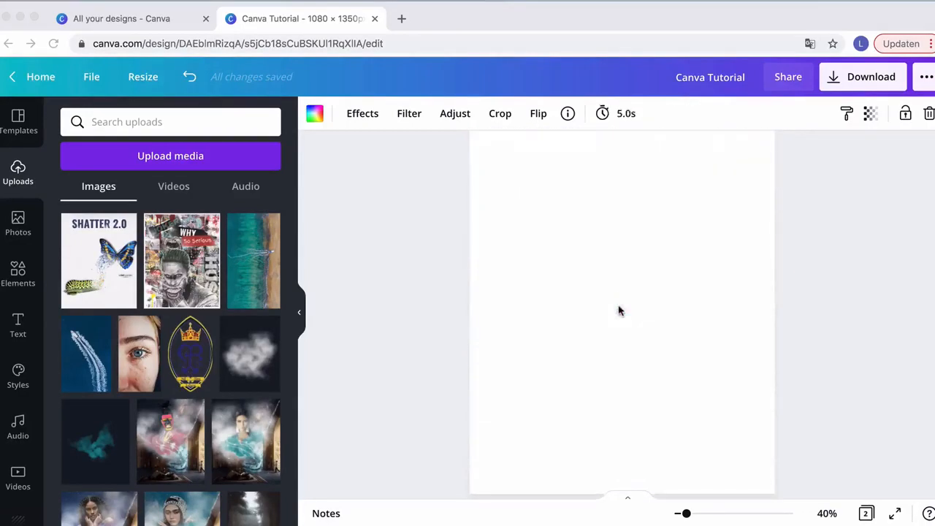
Search the elements for butterfly and add the blue butterfly graphic to page 2
{"action": "left_click", "coordinate": [16, 276]}
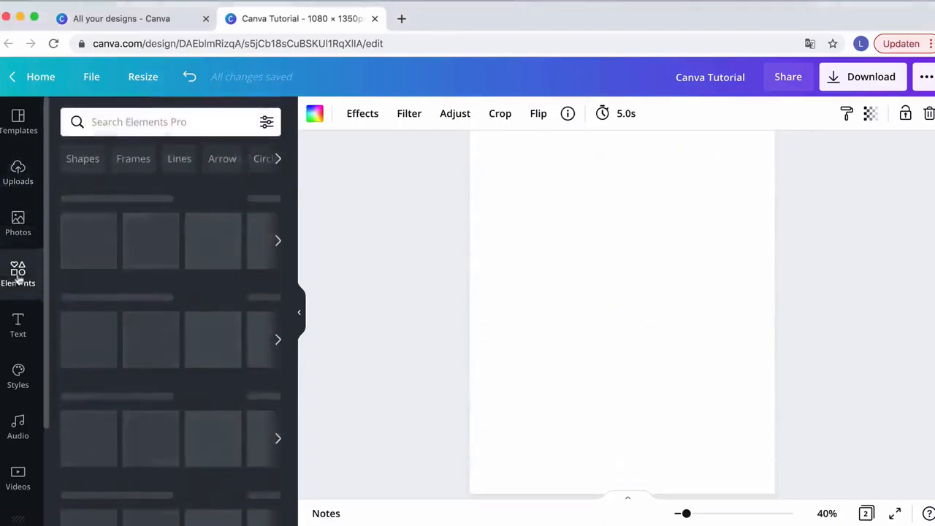
{"action": "left_click", "coordinate": [120, 121]}
{"action": "type", "text": "butterfly"}
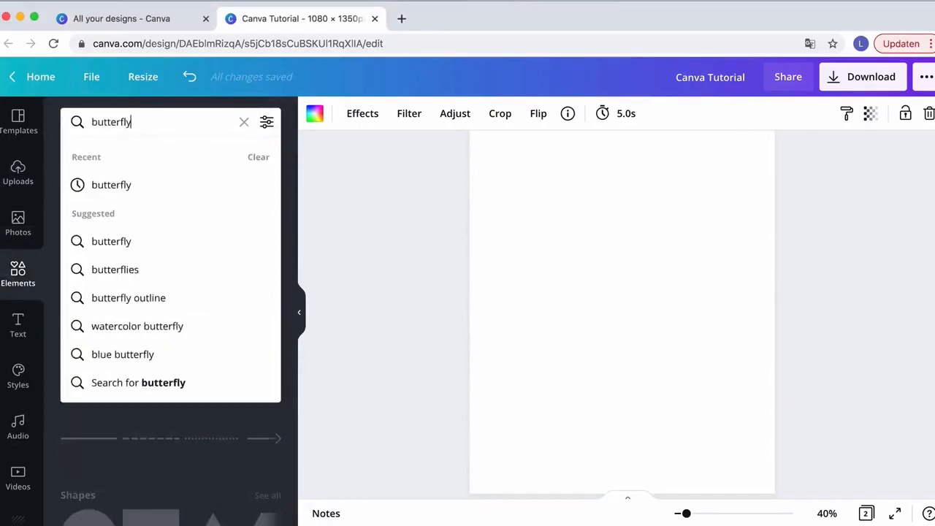
{"action": "key", "text": "Return"}
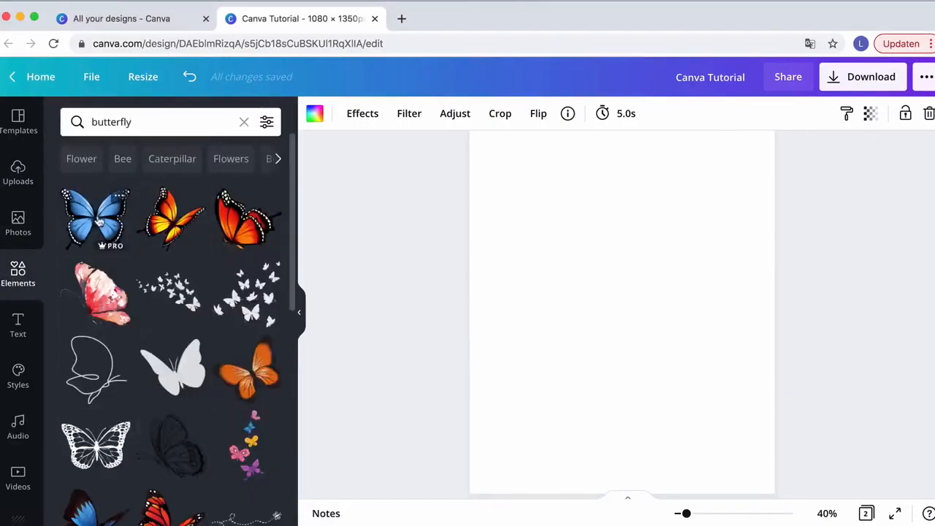
{"action": "left_click", "coordinate": [97, 225]}
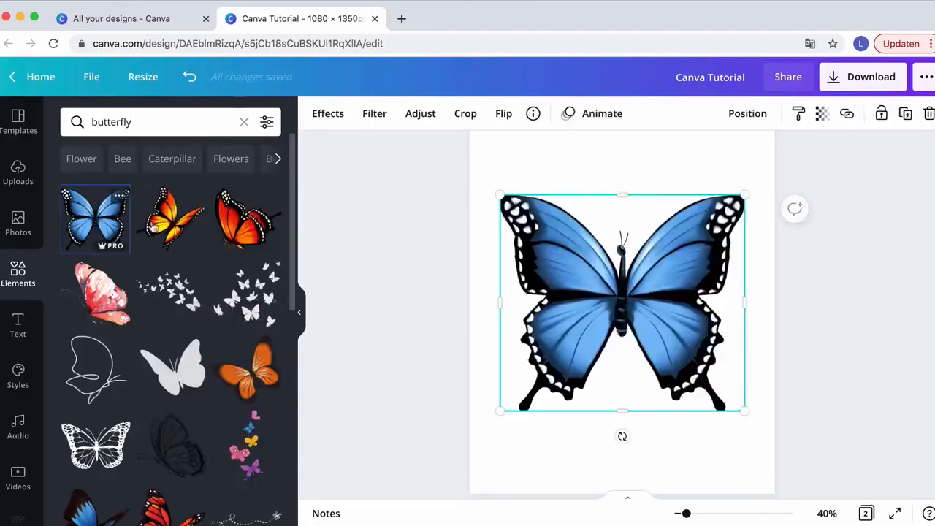
Shrink the butterfly, rotate it and move it toward the upper right of page 2
{"action": "left_click_drag", "start_coordinate": [508, 418], "coordinate": [600, 326]}
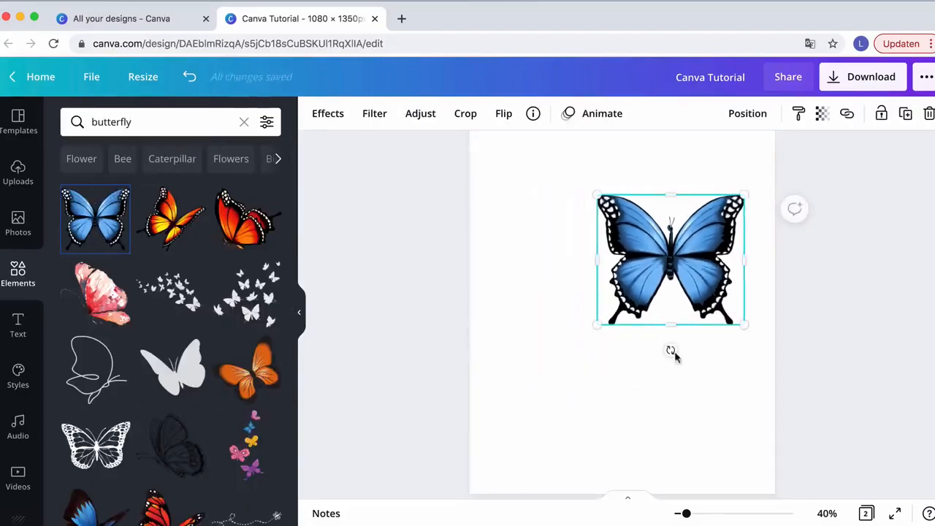
{"action": "left_click_drag", "start_coordinate": [678, 359], "coordinate": [627, 351]}
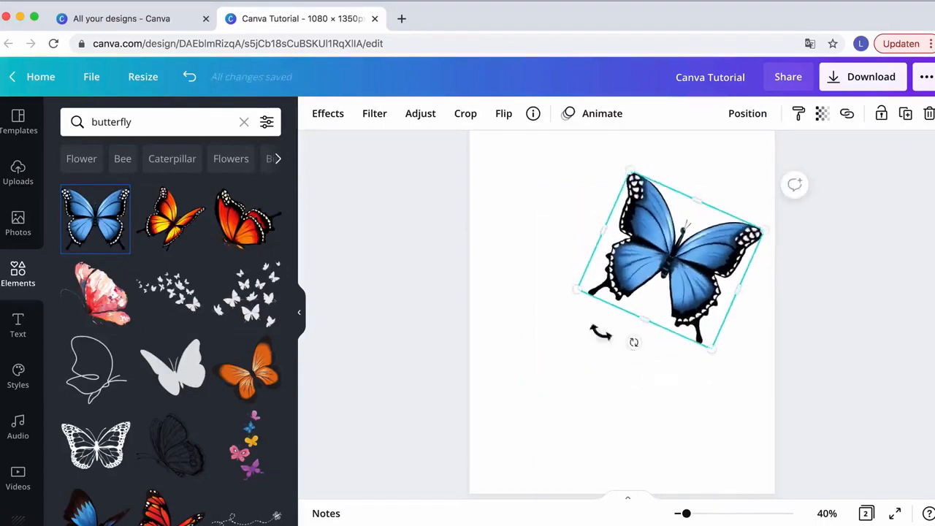
{"action": "mouse_move", "coordinate": [584, 298]}
{"action": "left_mouse_down"}
{"action": "mouse_move", "coordinate": [621, 287]}
{"action": "mouse_move", "coordinate": [602, 298]}
{"action": "left_mouse_up"}
Adjust the butterfly's rotation and position against the right edge of page 2, then deselect it
{"action": "scroll", "coordinate": [605, 292], "scroll_direction": "up", "scroll_amount": 5}
{"action": "scroll", "coordinate": [606, 292], "scroll_direction": "down", "scroll_amount": 10}
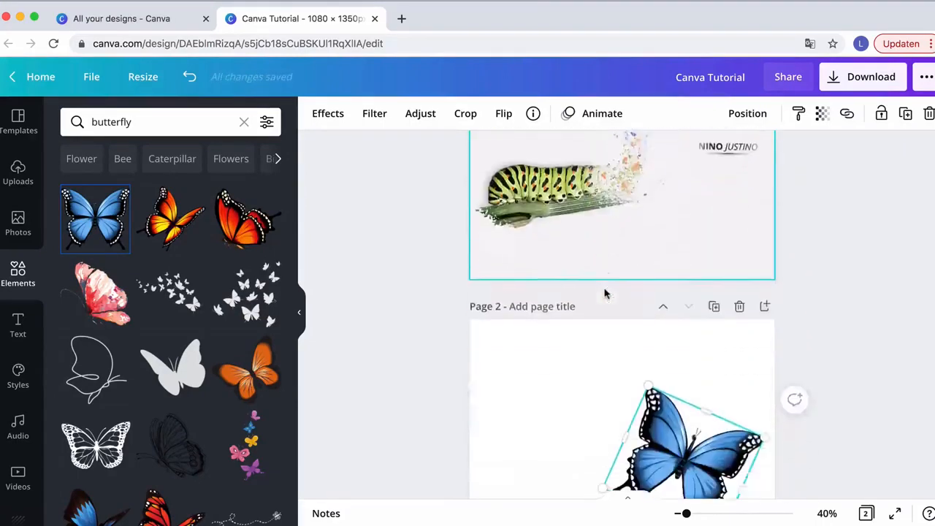
{"action": "left_click_drag", "start_coordinate": [658, 295], "coordinate": [680, 302]}
{"action": "left_click_drag", "start_coordinate": [693, 245], "coordinate": [700, 300]}
{"action": "left_click_drag", "start_coordinate": [618, 323], "coordinate": [601, 326]}
{"action": "left_click_drag", "start_coordinate": [687, 276], "coordinate": [699, 273]}
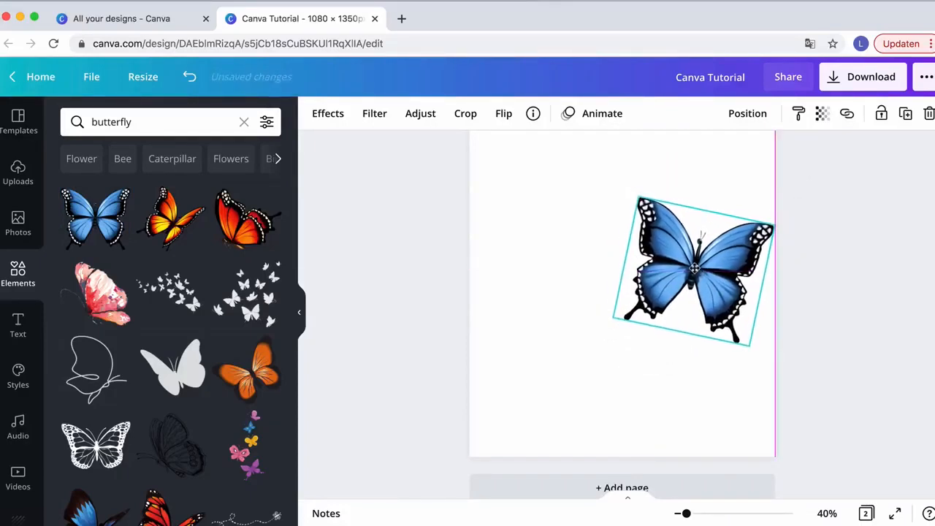
{"action": "left_click", "coordinate": [572, 271]}
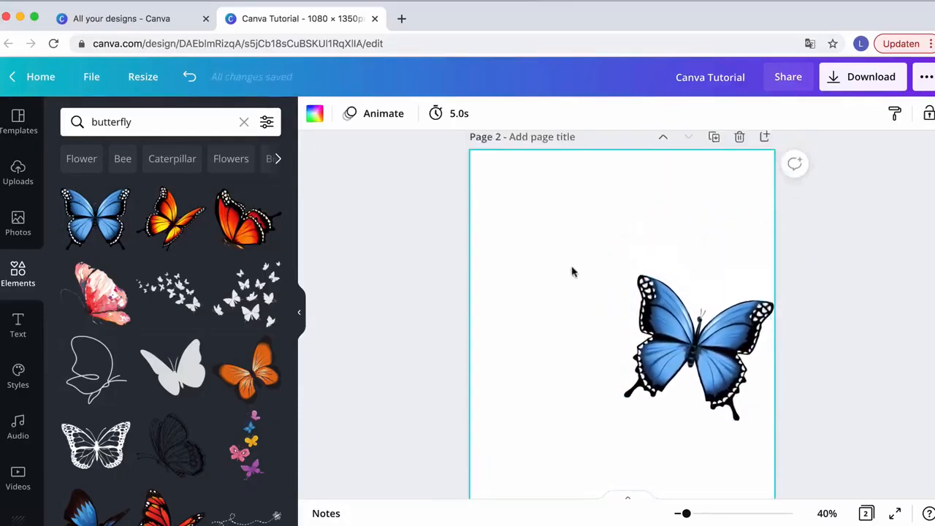
Search the photos for catterpillar
{"action": "left_click", "coordinate": [15, 232]}
{"action": "left_click", "coordinate": [115, 121]}
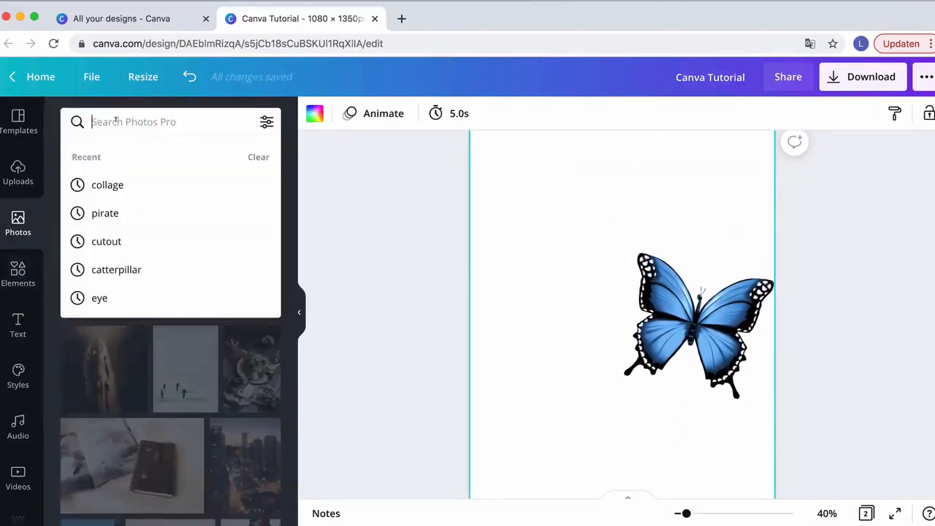
{"action": "type", "text": "catt"}
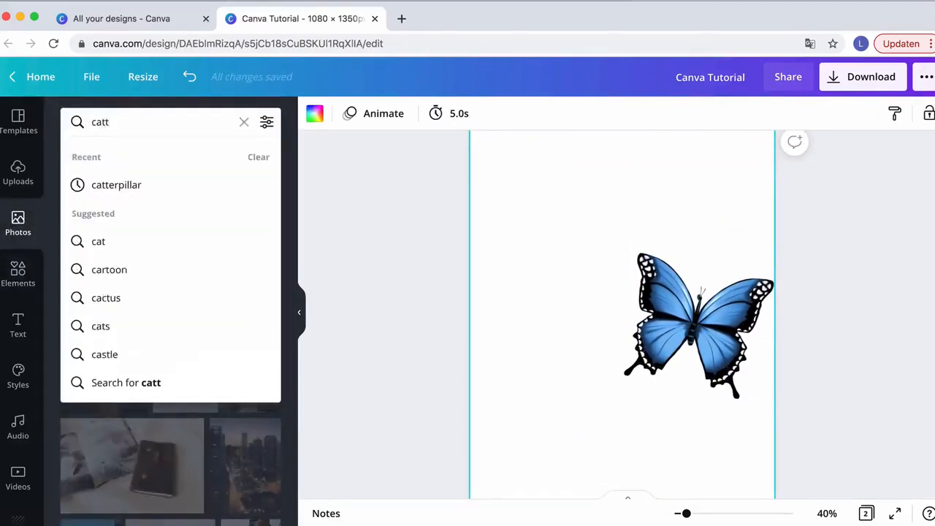
{"action": "key", "text": "Down"}
{"action": "key", "text": "Return"}
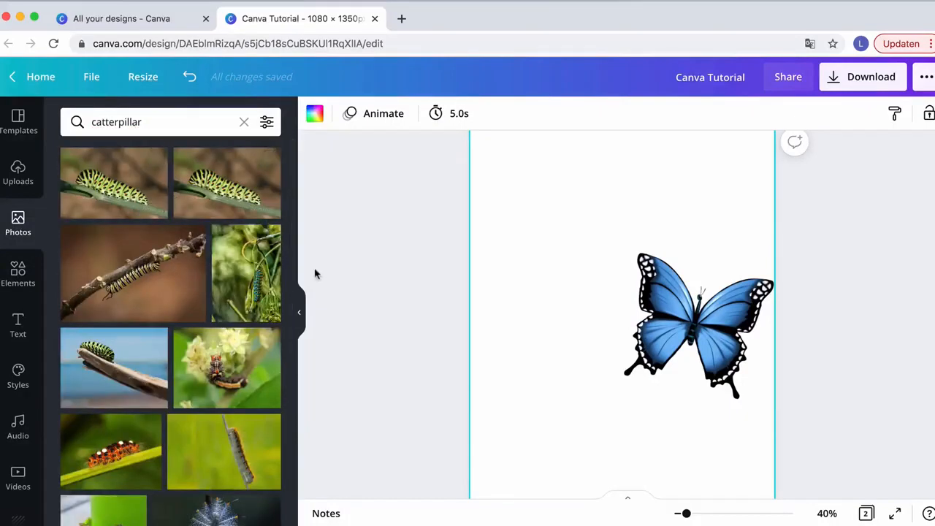
Add the first caterpillar photo and move it from page 1 down onto page 2
{"action": "scroll", "coordinate": [503, 350], "scroll_direction": "up", "scroll_amount": 5}
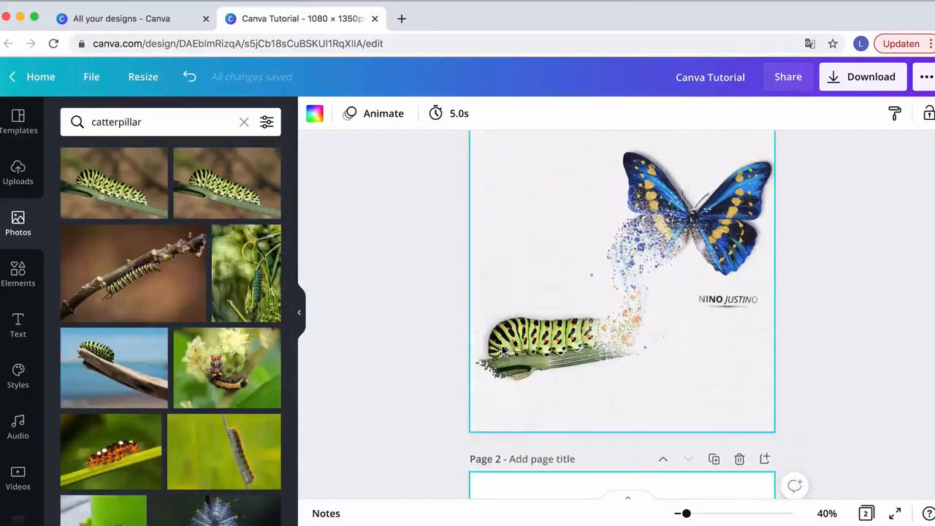
{"action": "scroll", "coordinate": [503, 351], "scroll_direction": "down", "scroll_amount": 2}
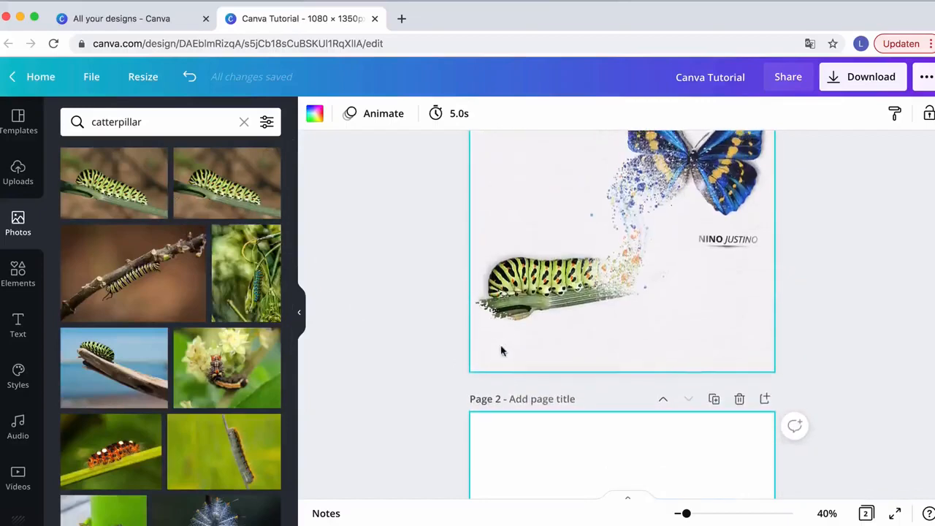
{"action": "left_click", "coordinate": [112, 192]}
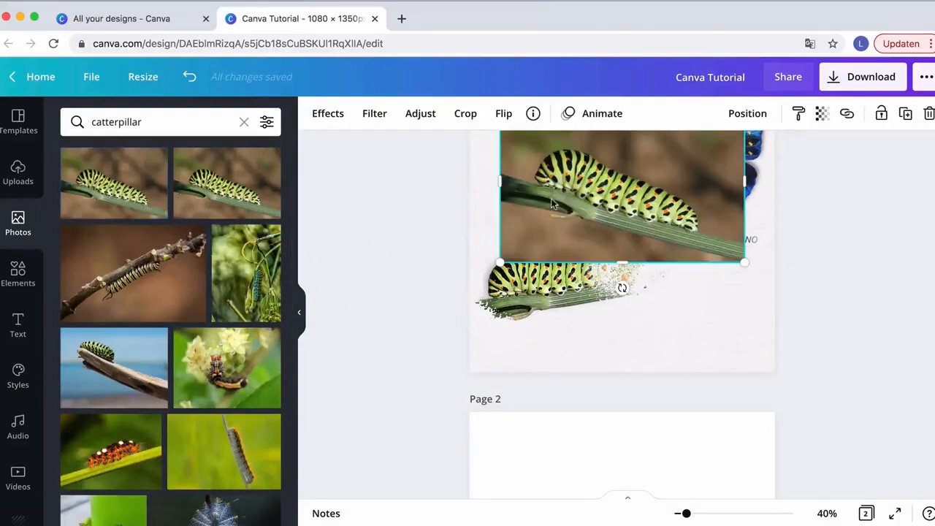
{"action": "left_click_drag", "start_coordinate": [553, 204], "coordinate": [554, 485]}
{"action": "scroll", "coordinate": [554, 467], "scroll_direction": "down", "scroll_amount": 5}
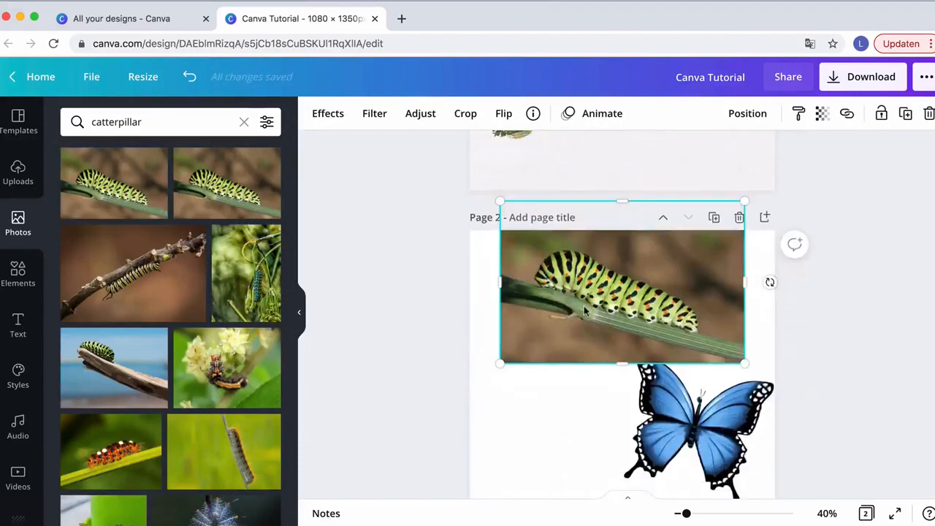
{"action": "left_click_drag", "start_coordinate": [585, 311], "coordinate": [561, 219]}
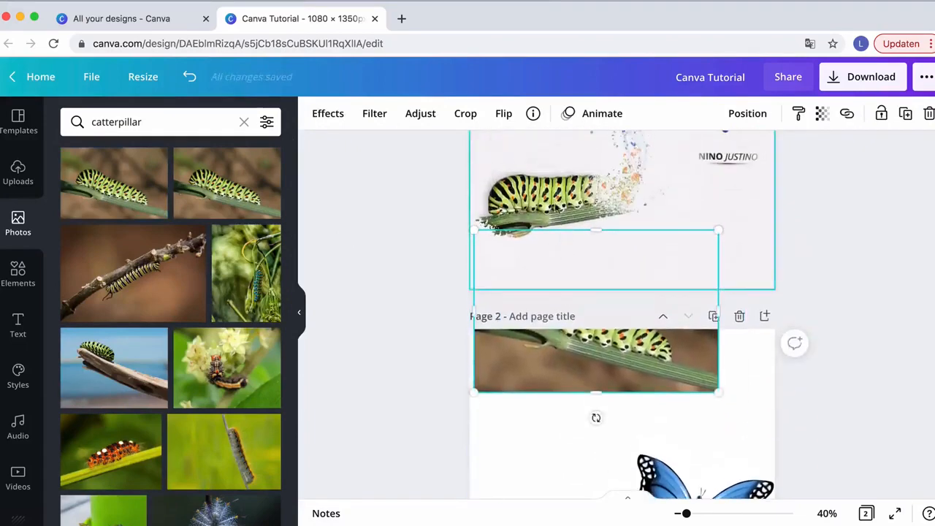
{"action": "left_click_drag", "start_coordinate": [579, 358], "coordinate": [590, 441]}
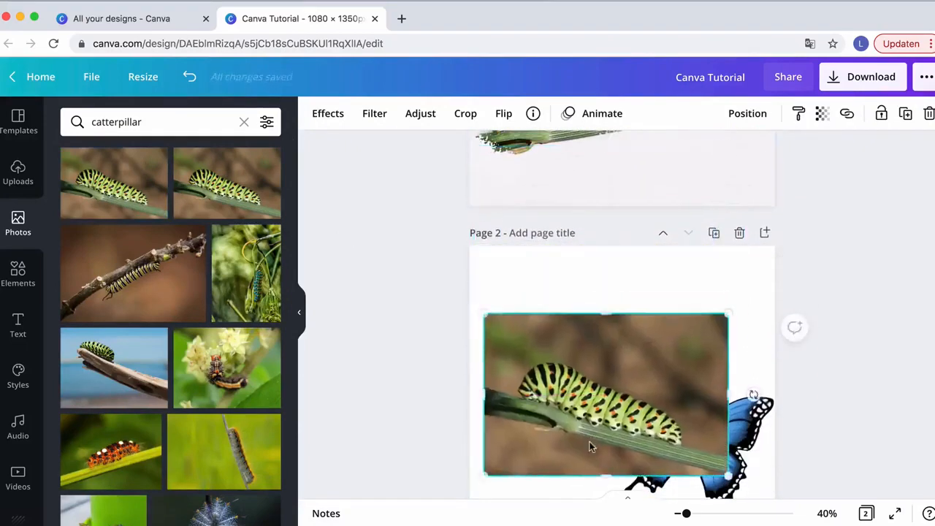
Arrange the caterpillar photo in the lower half of page 2 with the butterfly raised above it
{"action": "scroll", "coordinate": [607, 348], "scroll_direction": "down", "scroll_amount": 5}
{"action": "scroll", "coordinate": [621, 286], "scroll_direction": "up", "scroll_amount": 2}
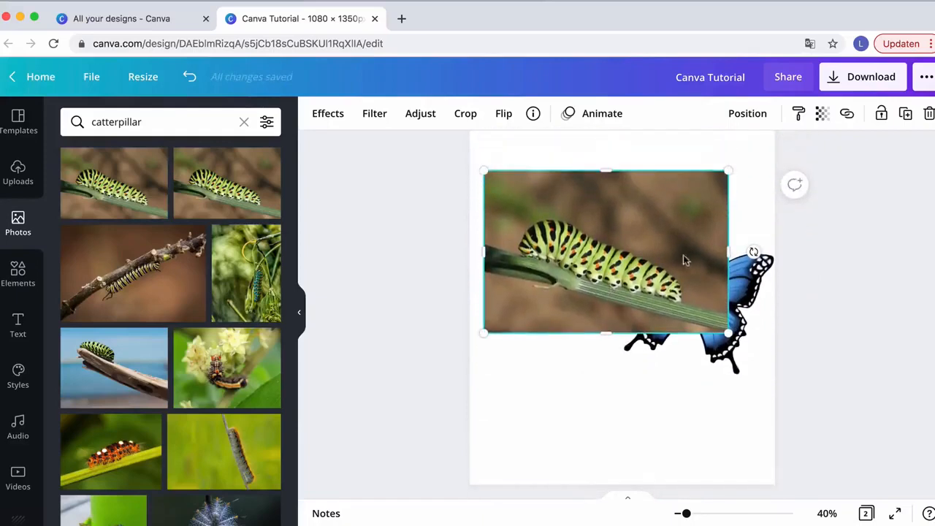
{"action": "left_click_drag", "start_coordinate": [611, 234], "coordinate": [599, 358]}
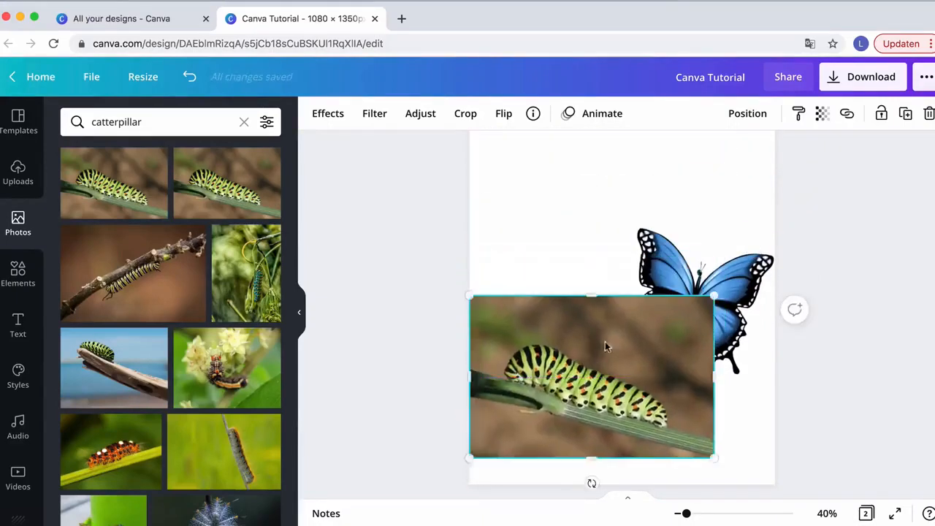
{"action": "left_click_drag", "start_coordinate": [665, 261], "coordinate": [665, 179]}
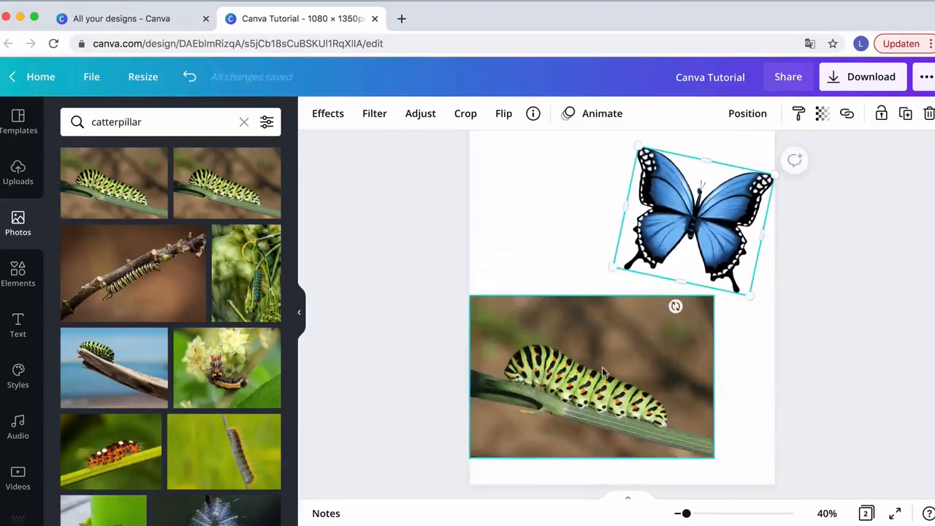
{"action": "left_click_drag", "start_coordinate": [605, 367], "coordinate": [621, 341]}
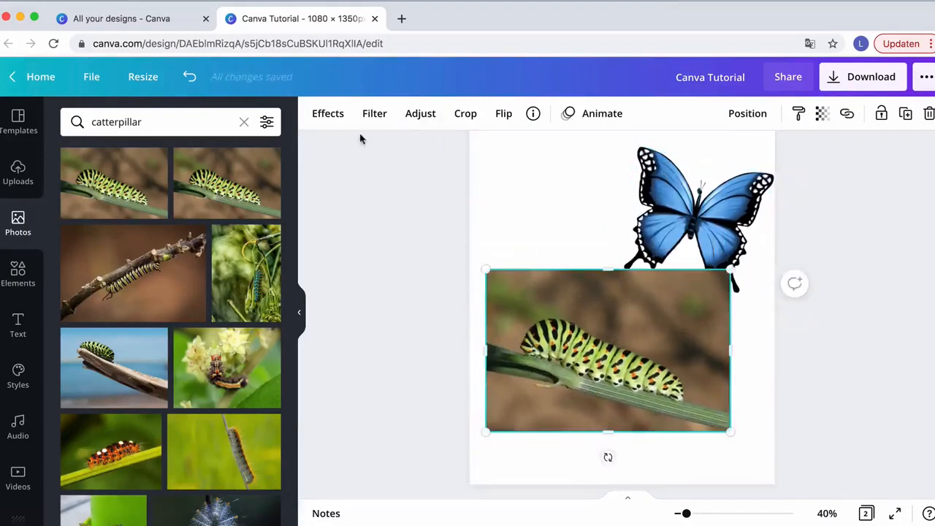
Remove the caterpillar photo's background with the Background Remover effect and apply it
{"action": "left_click", "coordinate": [323, 122]}
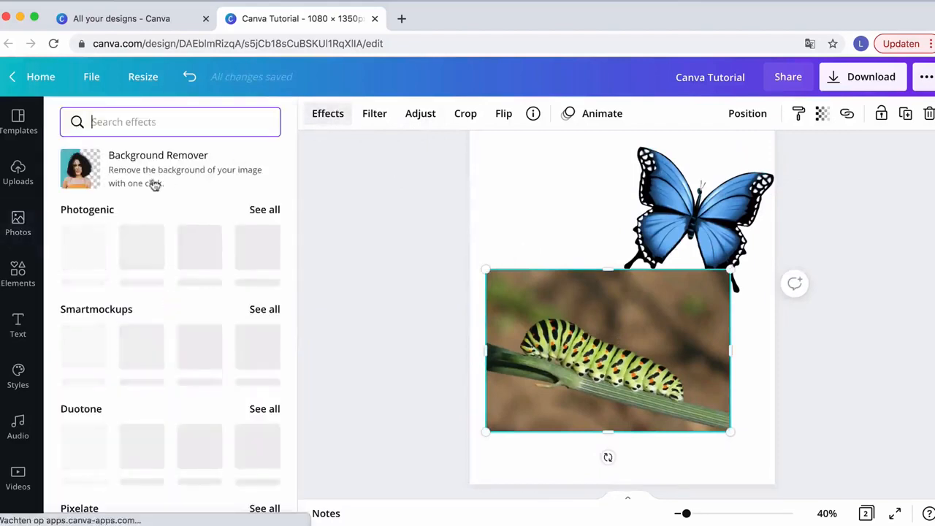
{"action": "left_click", "coordinate": [79, 168]}
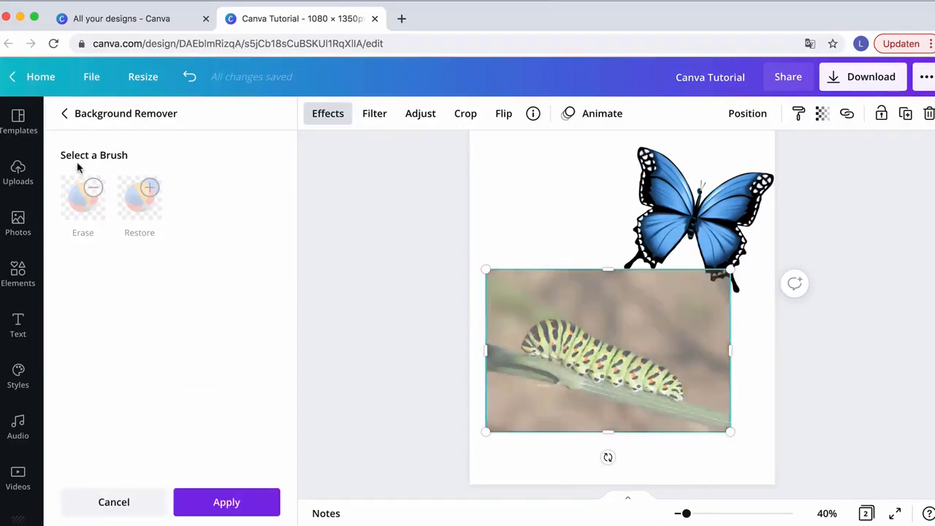
{"action": "left_click", "coordinate": [227, 499]}
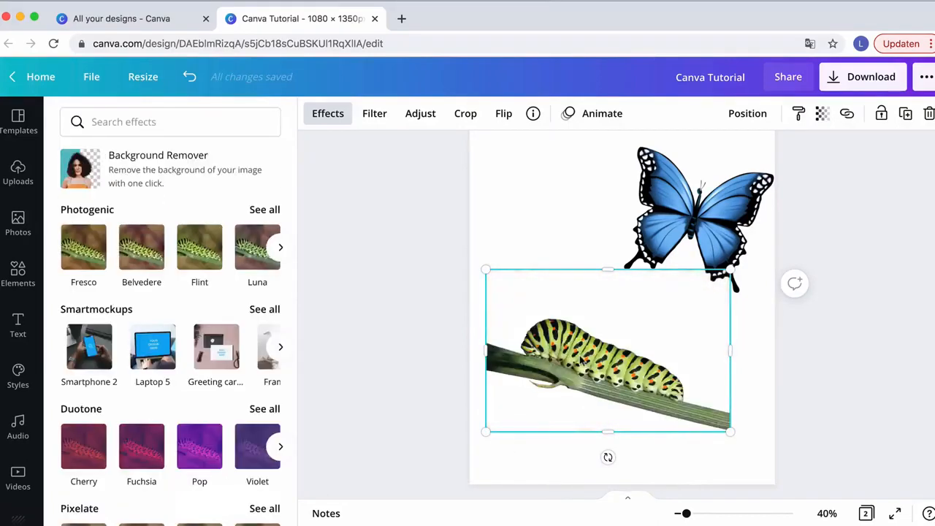
Rotate the caterpillar cutout to angle up toward the butterfly and resize it to about 773 × 516
{"action": "mouse_move", "coordinate": [579, 359]}
{"action": "left_mouse_down"}
{"action": "mouse_move", "coordinate": [556, 358]}
{"action": "mouse_move", "coordinate": [594, 361]}
{"action": "left_mouse_up"}
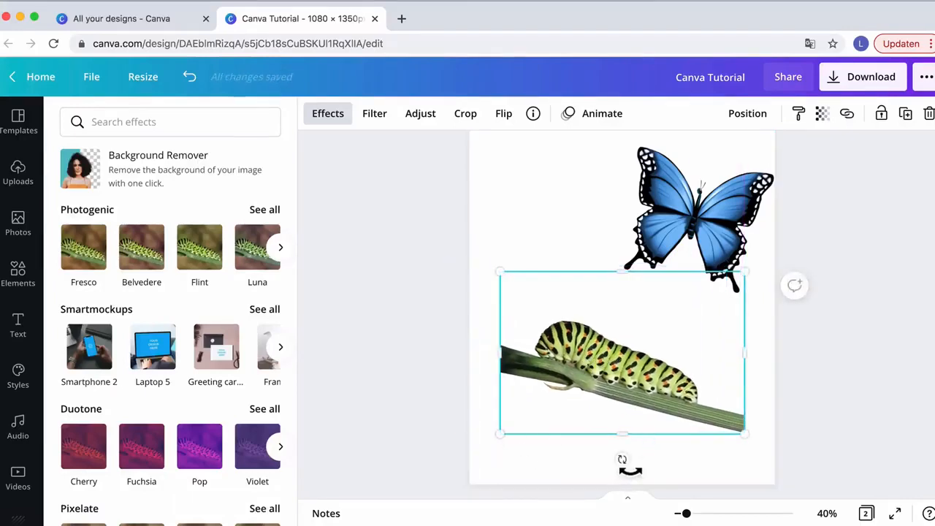
{"action": "left_click_drag", "start_coordinate": [630, 470], "coordinate": [659, 443]}
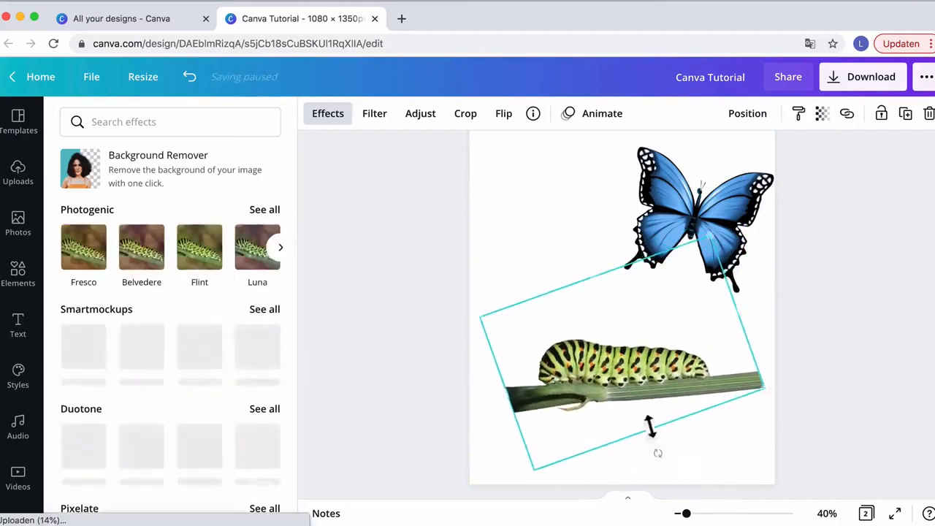
{"action": "left_click_drag", "start_coordinate": [614, 376], "coordinate": [567, 348]}
{"action": "scroll", "coordinate": [601, 338], "scroll_direction": "up", "scroll_amount": 3}
{"action": "scroll", "coordinate": [592, 332], "scroll_direction": "down", "scroll_amount": 3}
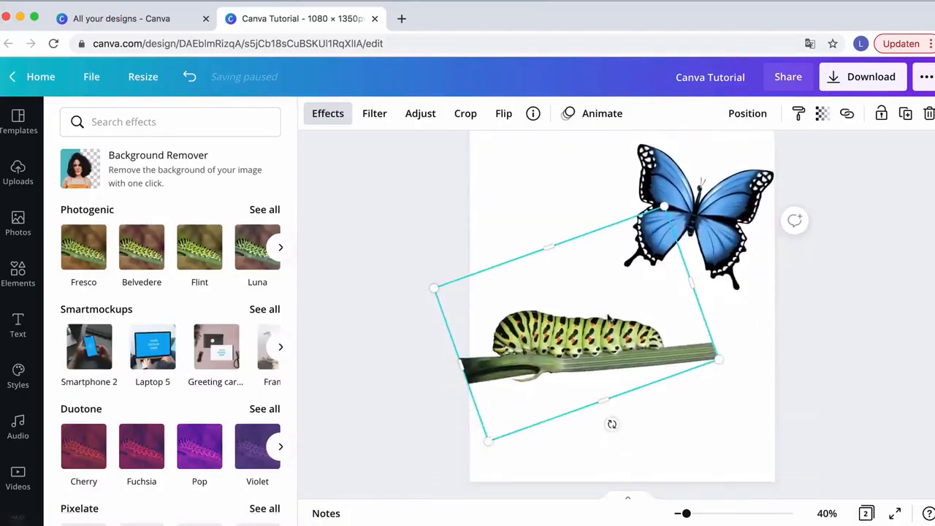
{"action": "left_click_drag", "start_coordinate": [664, 206], "coordinate": [655, 242]}
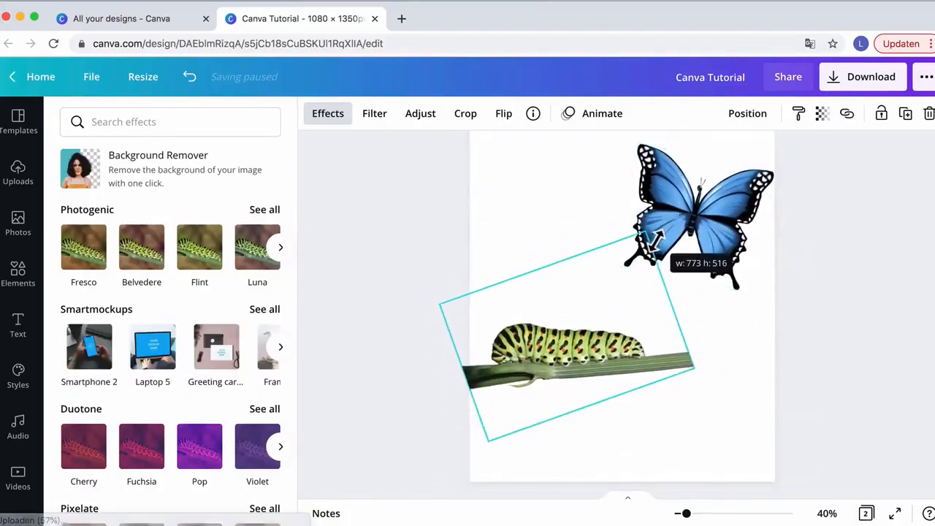
Fine-tune the positions of the caterpillar cutout and the butterfly, straightening the butterfly above the caterpillar
{"action": "left_click_drag", "start_coordinate": [573, 362], "coordinate": [562, 353]}
{"action": "left_click", "coordinate": [700, 228]}
{"action": "left_click_drag", "start_coordinate": [700, 228], "coordinate": [699, 255]}
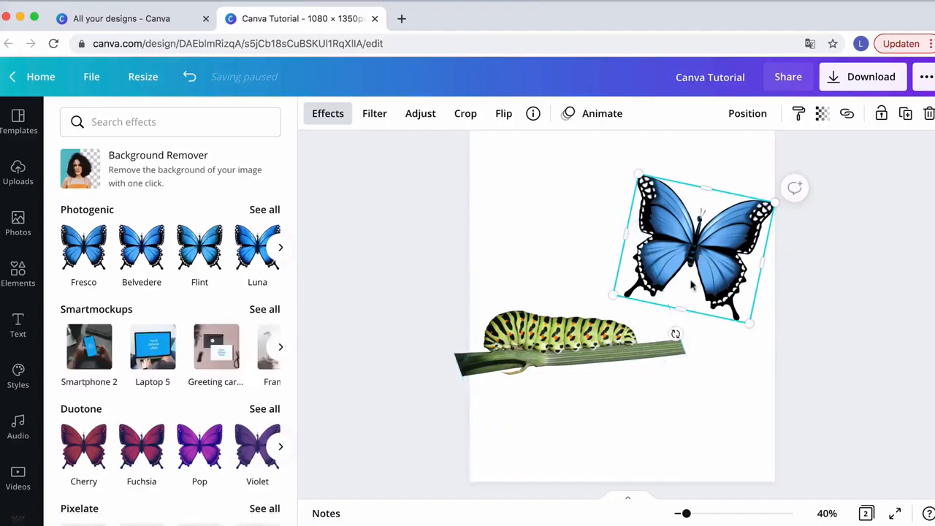
{"action": "left_click_drag", "start_coordinate": [647, 183], "coordinate": [657, 195]}
{"action": "left_click_drag", "start_coordinate": [702, 238], "coordinate": [696, 215]}
{"action": "scroll", "coordinate": [696, 217], "scroll_direction": "up", "scroll_amount": 5}
{"action": "scroll", "coordinate": [696, 217], "scroll_direction": "down", "scroll_amount": 6}
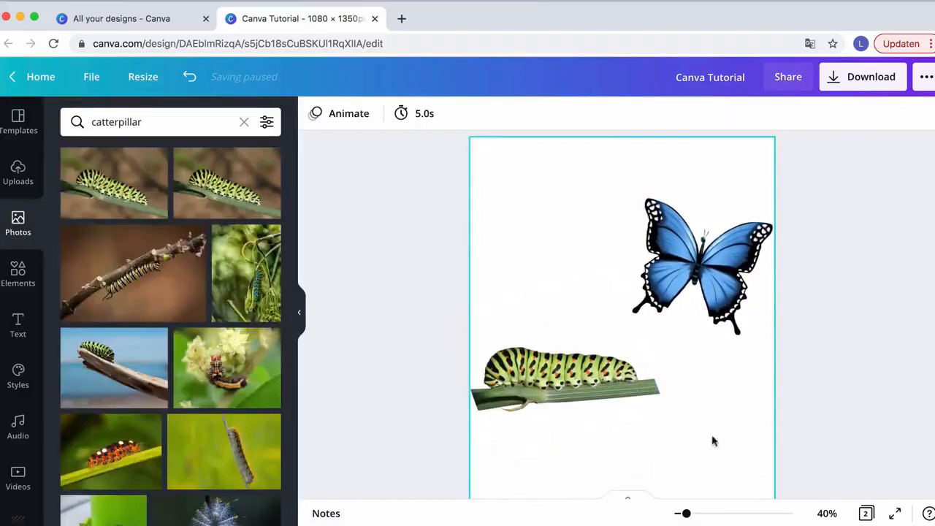
Search the Elements library for splatter graphics
{"action": "scroll", "coordinate": [715, 269], "scroll_direction": "up", "scroll_amount": 2}
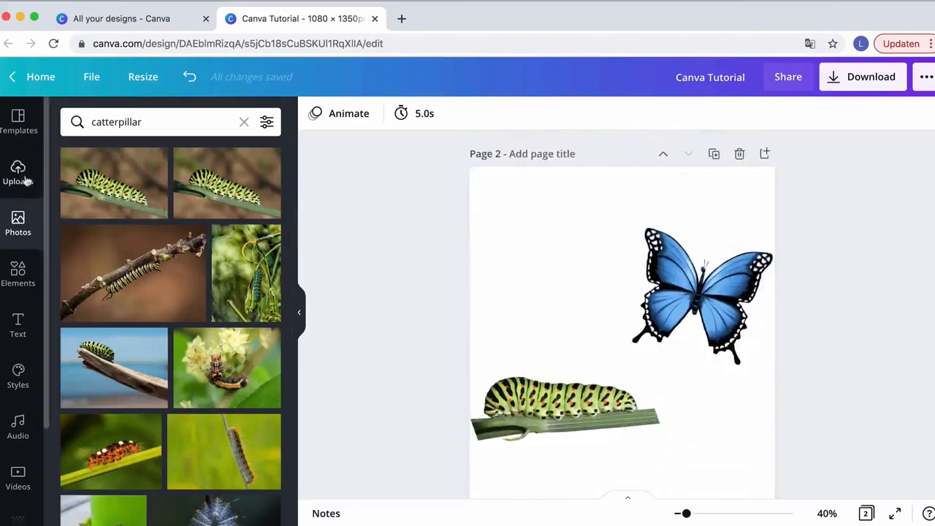
{"action": "left_click", "coordinate": [18, 274]}
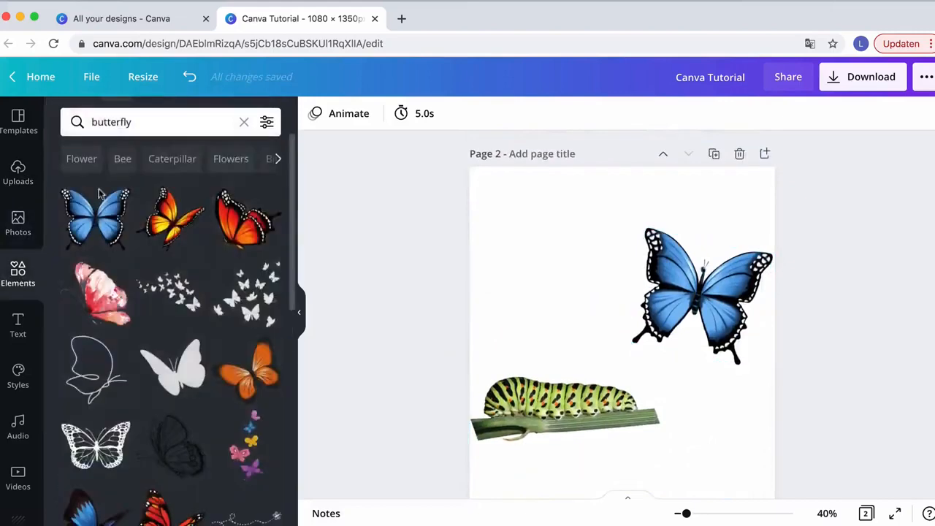
{"action": "left_click", "coordinate": [243, 124]}
{"action": "type", "text": "spl"}
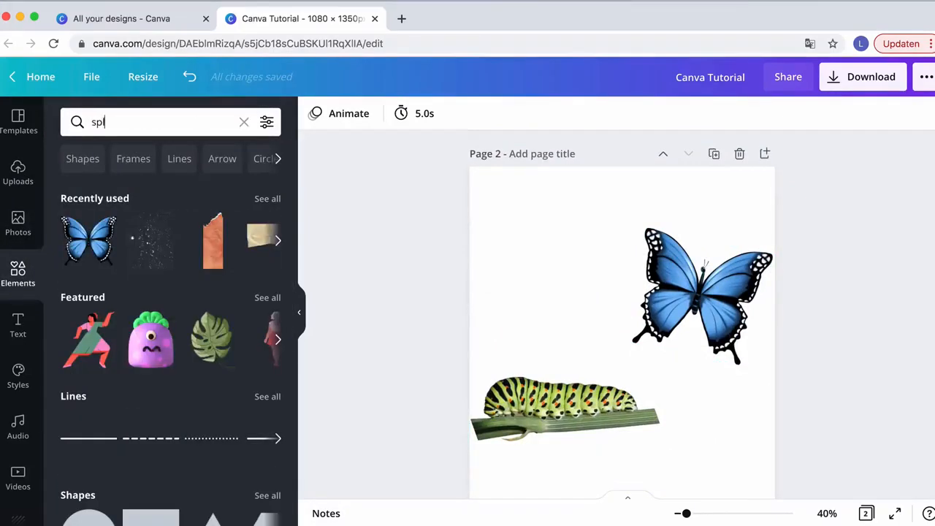
{"action": "type", "text": "atter"}
{"action": "key", "text": "Return"}
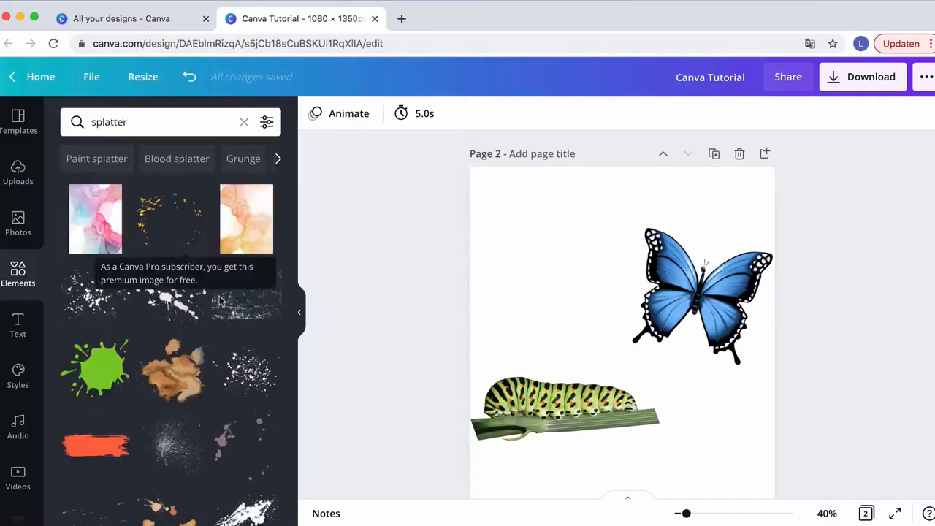
Add a pink dotted splatter and shrink it to about 205 × 239 in the top-left corner of page 2
{"action": "scroll", "coordinate": [250, 404], "scroll_direction": "down", "scroll_amount": 3}
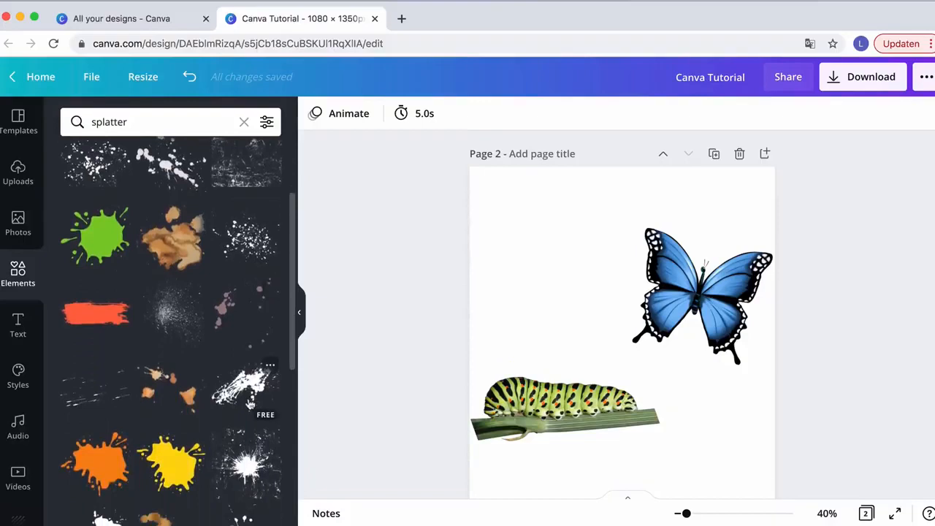
{"action": "scroll", "coordinate": [206, 359], "scroll_direction": "down", "scroll_amount": 5}
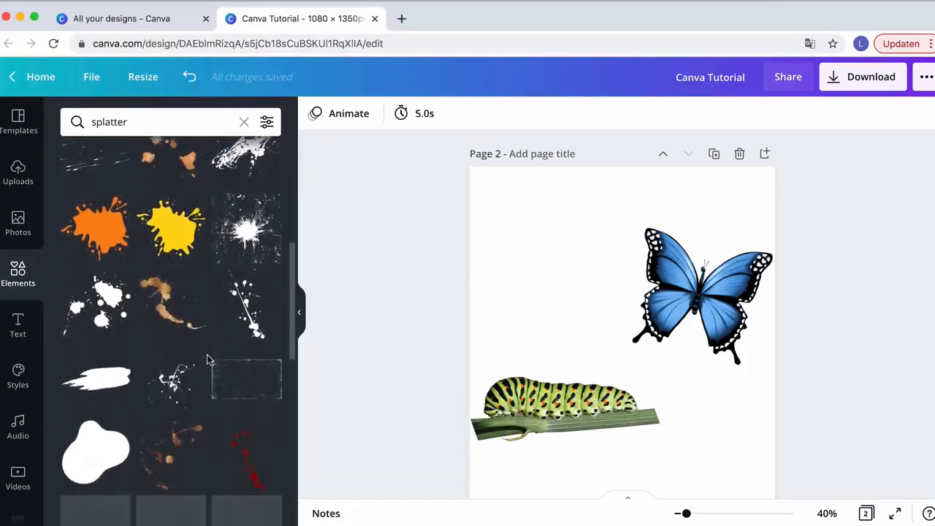
{"action": "scroll", "coordinate": [207, 360], "scroll_direction": "down", "scroll_amount": 10}
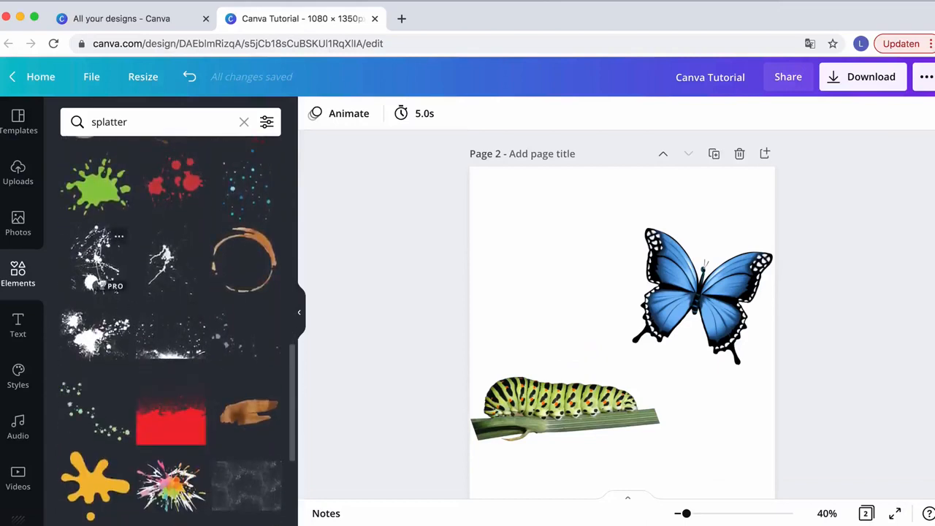
{"action": "scroll", "coordinate": [172, 326], "scroll_direction": "down", "scroll_amount": 7}
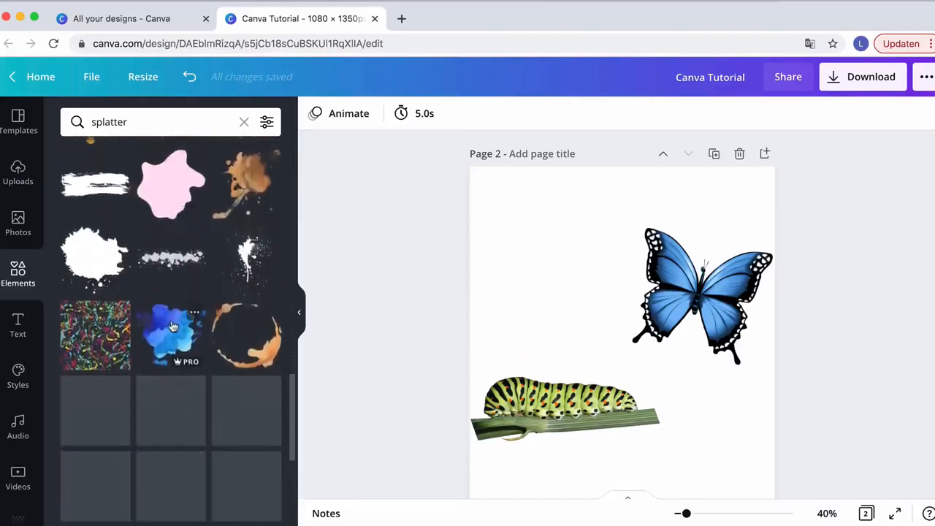
{"action": "scroll", "coordinate": [172, 327], "scroll_direction": "down", "scroll_amount": 2}
{"action": "scroll", "coordinate": [172, 327], "scroll_direction": "down", "scroll_amount": 5}
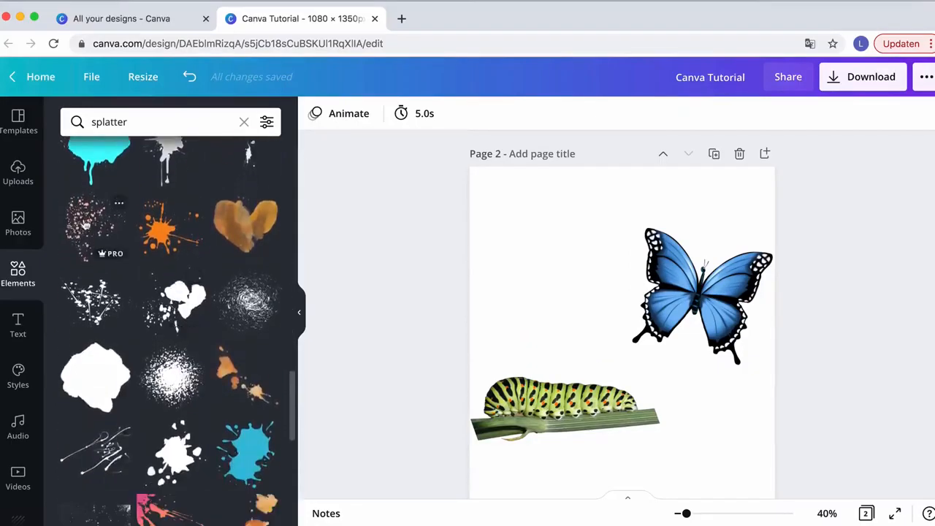
{"action": "left_click", "coordinate": [86, 225]}
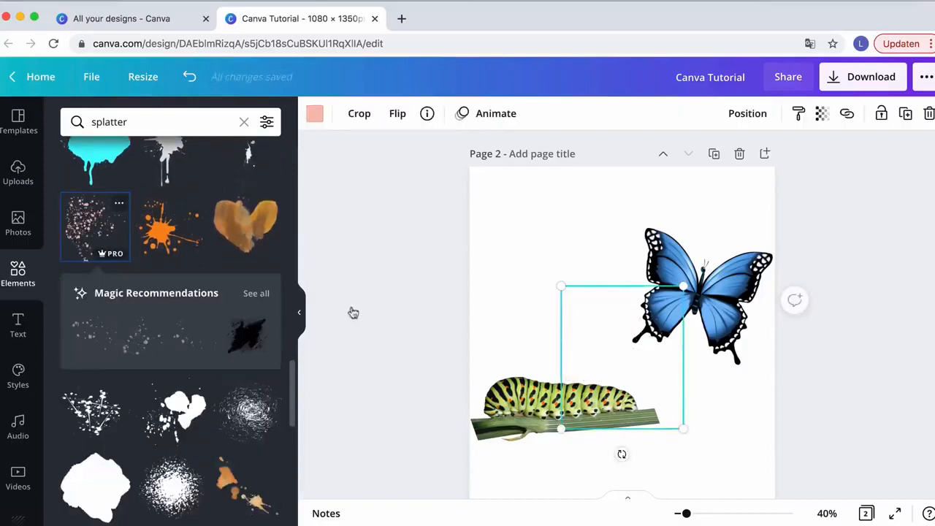
{"action": "left_click_drag", "start_coordinate": [602, 363], "coordinate": [529, 244]}
{"action": "left_click_drag", "start_coordinate": [614, 315], "coordinate": [539, 246]}
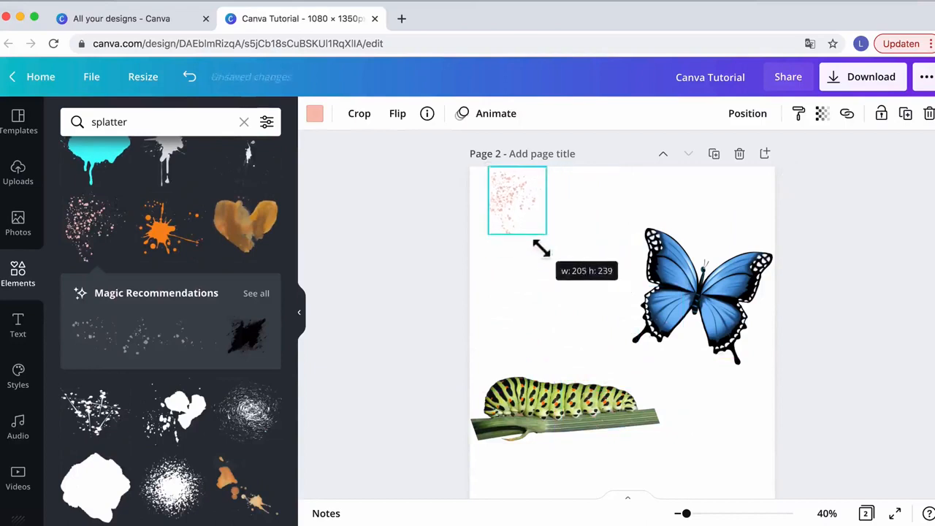
{"action": "left_click_drag", "start_coordinate": [515, 207], "coordinate": [508, 227]}
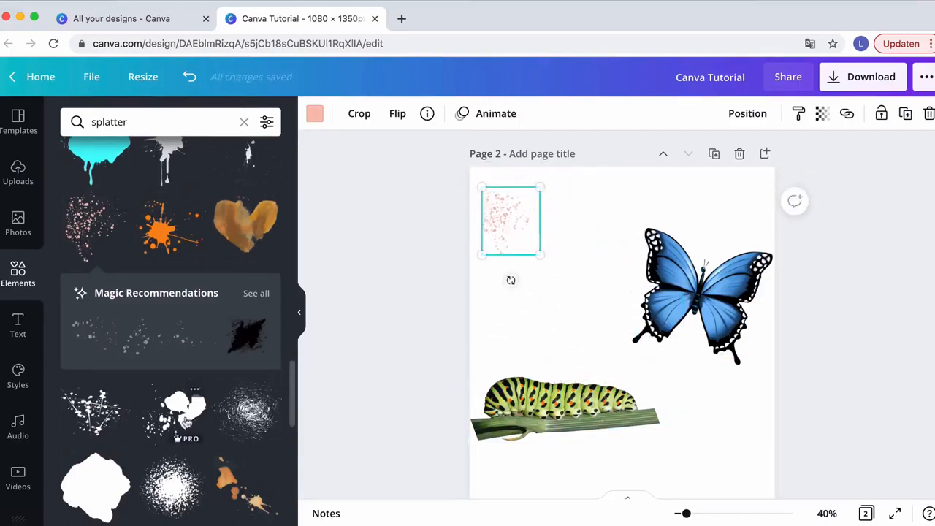
Add a green dotted splatter and shrink it beside the pink splatter near the top of page 2
{"action": "scroll", "coordinate": [196, 394], "scroll_direction": "down", "scroll_amount": 3}
{"action": "scroll", "coordinate": [196, 395], "scroll_direction": "down", "scroll_amount": 6}
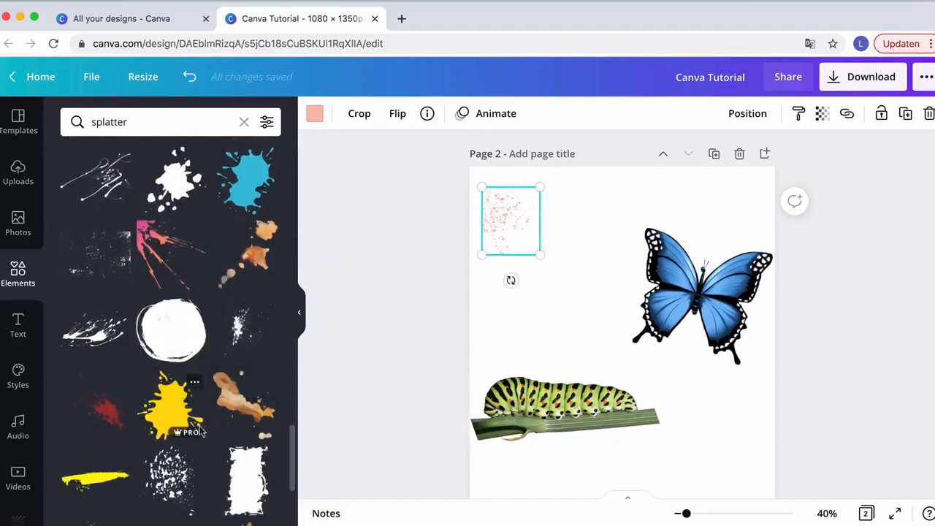
{"action": "scroll", "coordinate": [192, 312], "scroll_direction": "down", "scroll_amount": 4}
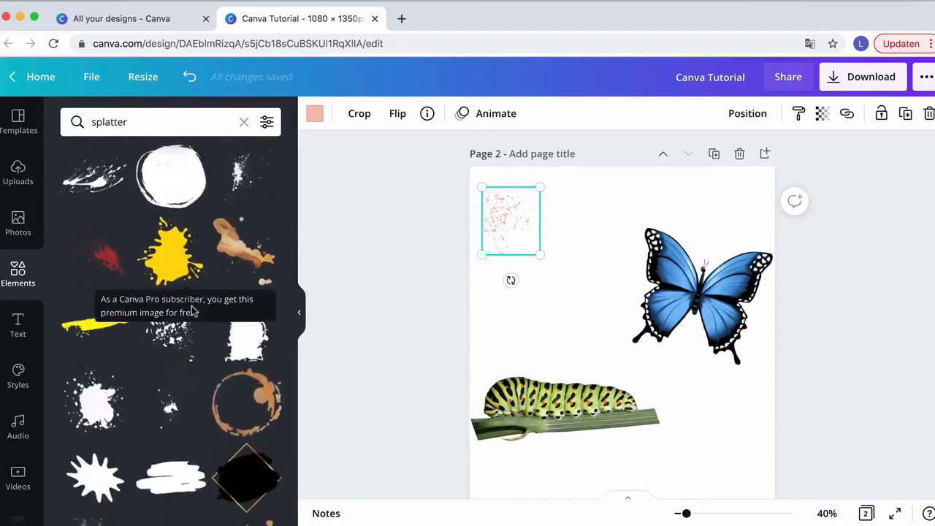
{"action": "scroll", "coordinate": [208, 407], "scroll_direction": "up", "scroll_amount": 7}
{"action": "scroll", "coordinate": [207, 401], "scroll_direction": "up", "scroll_amount": 6}
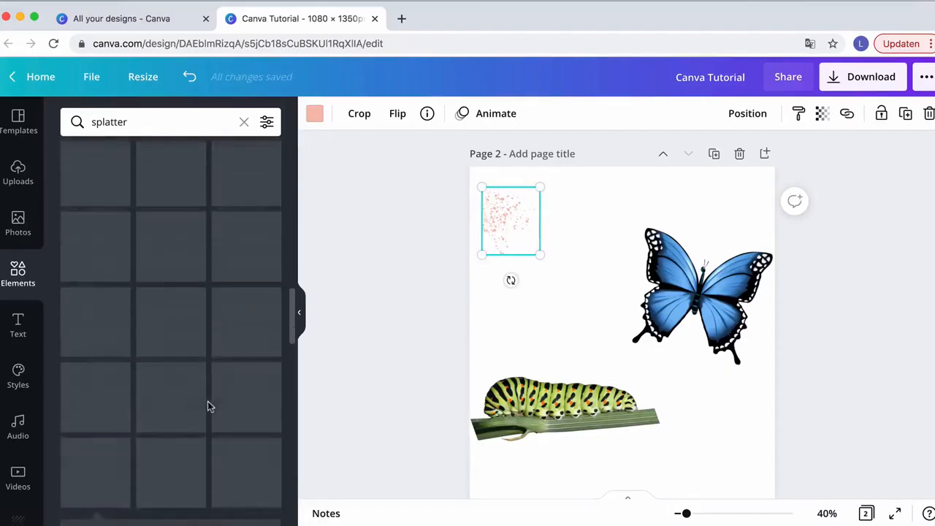
{"action": "scroll", "coordinate": [221, 362], "scroll_direction": "up", "scroll_amount": 7}
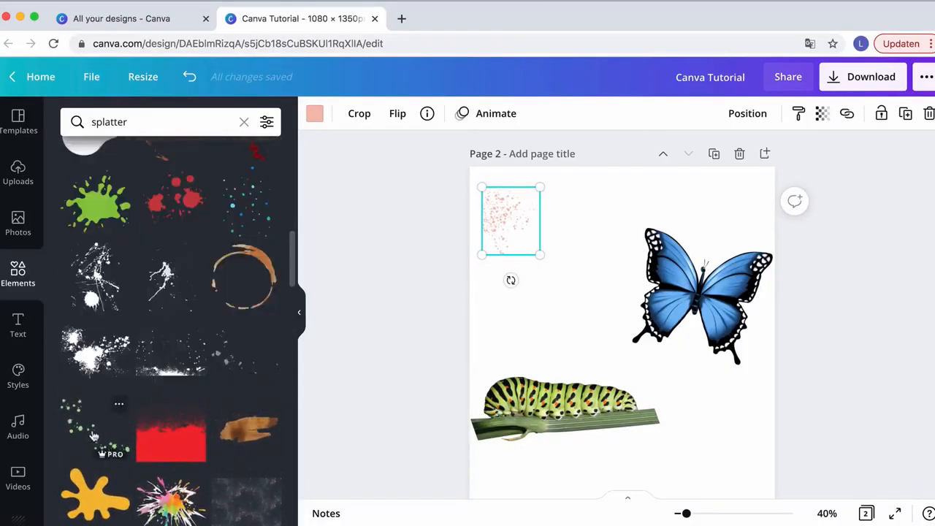
{"action": "left_click", "coordinate": [93, 436]}
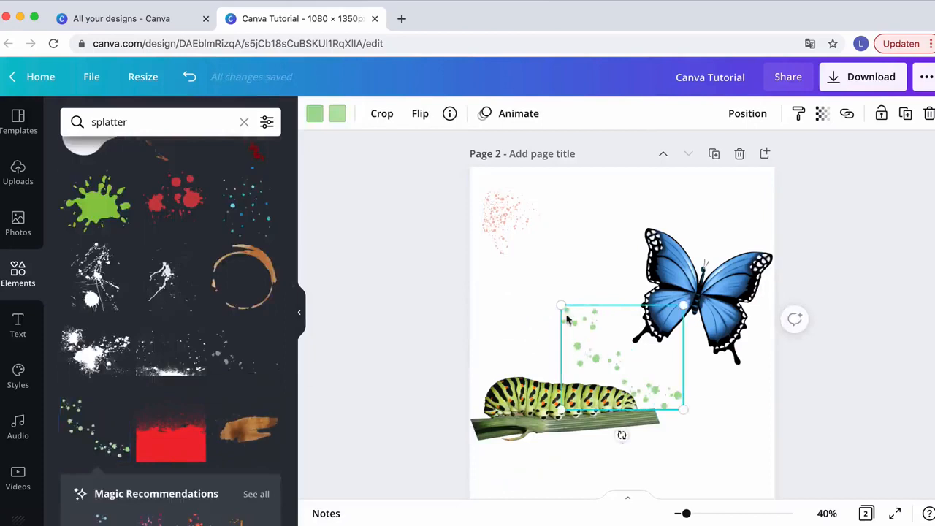
{"action": "left_click_drag", "start_coordinate": [583, 317], "coordinate": [526, 202]}
{"action": "left_click_drag", "start_coordinate": [631, 278], "coordinate": [563, 211]}
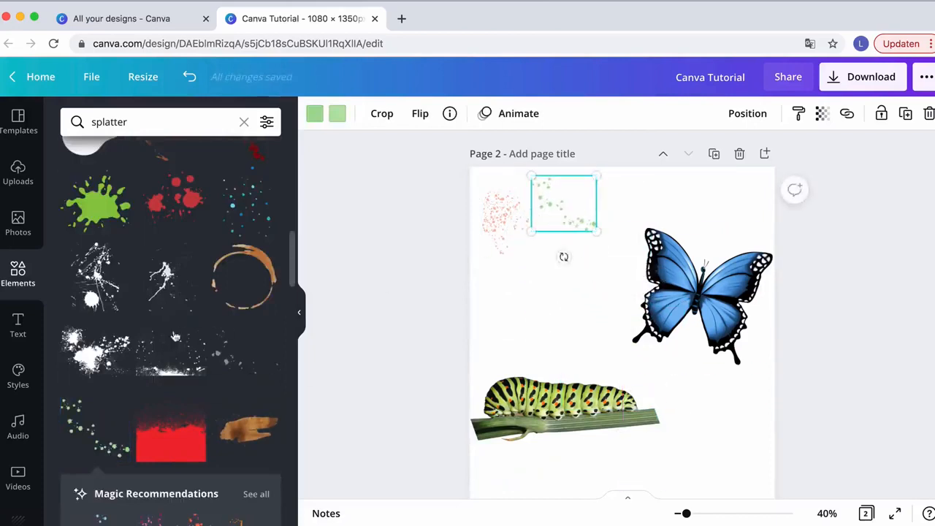
Add a black dust splatter, then rotate and place it over the butterfly's lower left wing
{"action": "scroll", "coordinate": [174, 336], "scroll_direction": "up", "scroll_amount": 3}
{"action": "scroll", "coordinate": [176, 333], "scroll_direction": "up", "scroll_amount": 5}
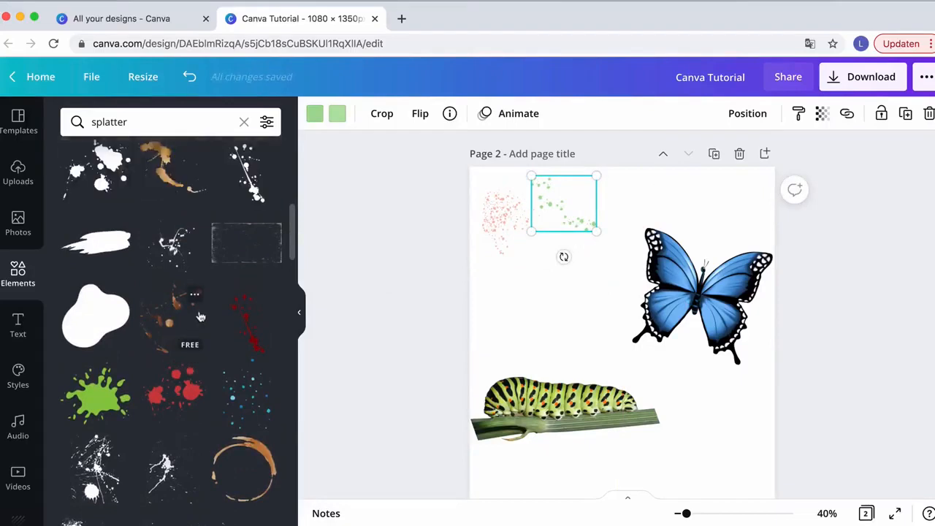
{"action": "scroll", "coordinate": [198, 315], "scroll_direction": "up", "scroll_amount": 5}
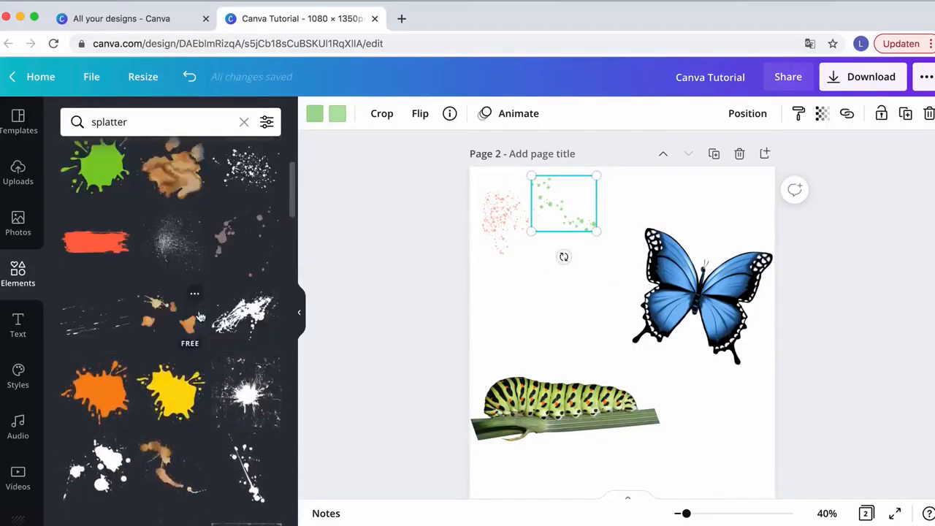
{"action": "scroll", "coordinate": [201, 317], "scroll_direction": "up", "scroll_amount": 1}
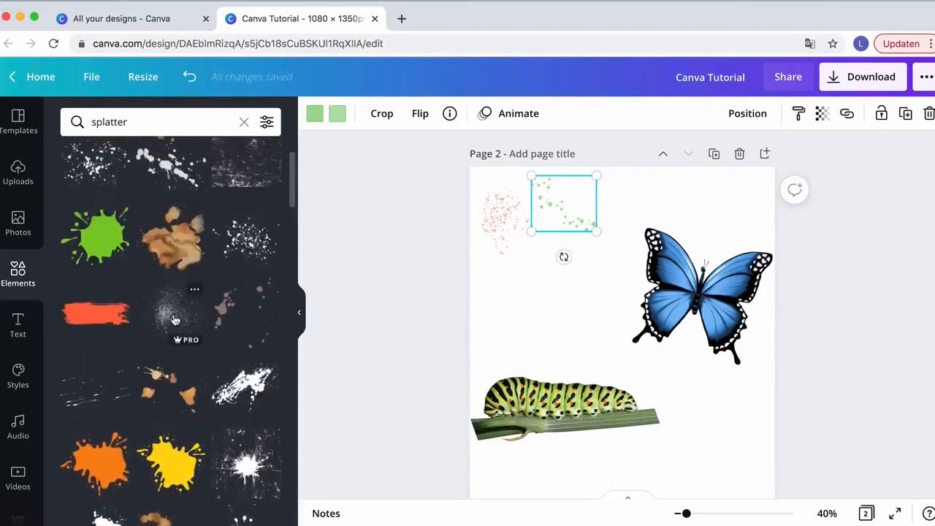
{"action": "scroll", "coordinate": [175, 319], "scroll_direction": "up", "scroll_amount": 4}
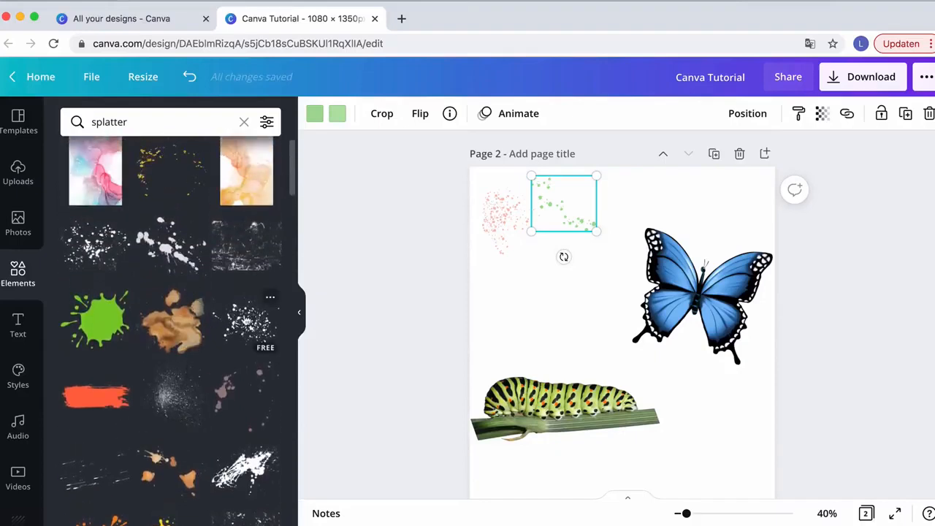
{"action": "left_click", "coordinate": [181, 396]}
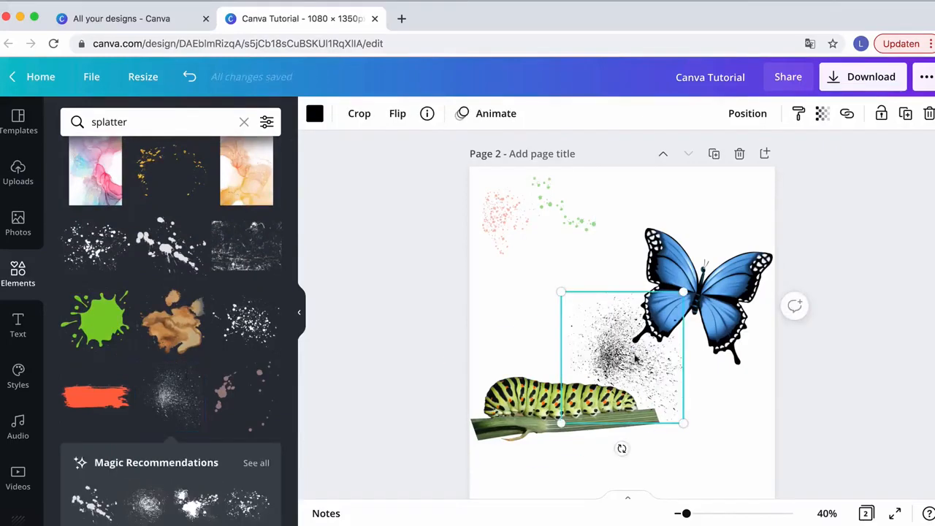
{"action": "left_click_drag", "start_coordinate": [627, 363], "coordinate": [647, 332]}
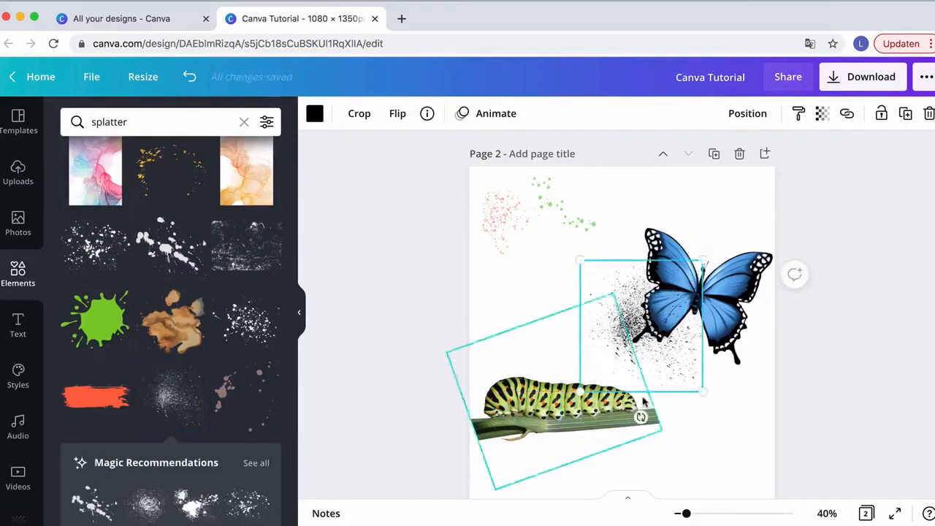
{"action": "left_click_drag", "start_coordinate": [643, 417], "coordinate": [695, 434]}
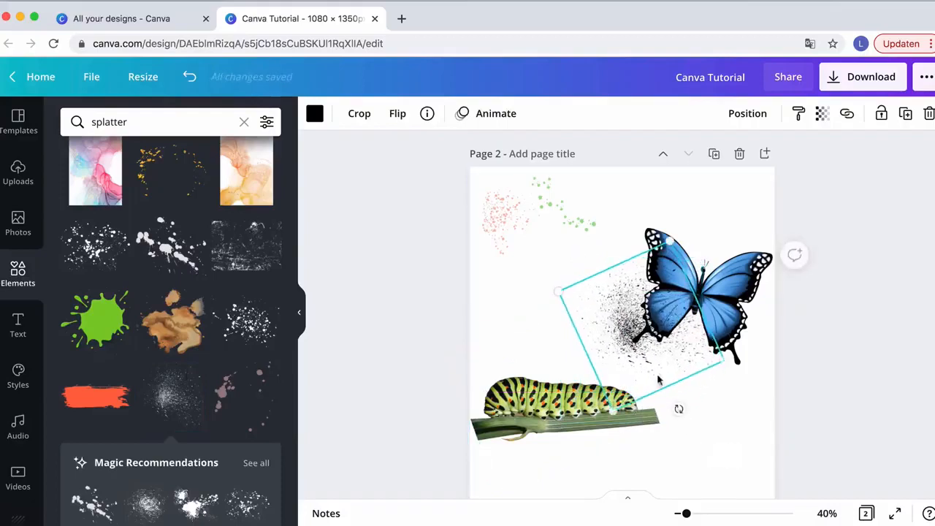
{"action": "left_click_drag", "start_coordinate": [640, 335], "coordinate": [642, 338]}
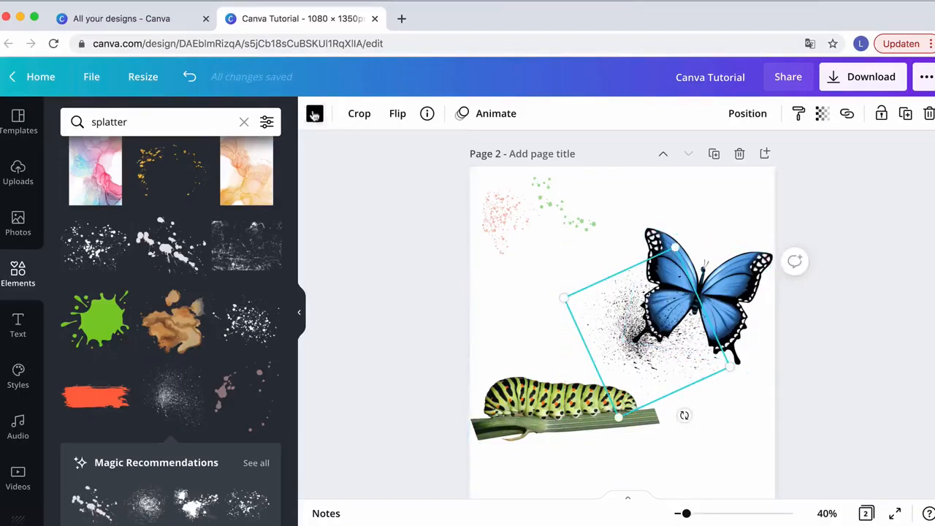
Recolor the dust splatter white so it eats into the butterfly's wing, and nudge it slightly
{"action": "left_click", "coordinate": [314, 113]}
{"action": "left_click", "coordinate": [266, 192]}
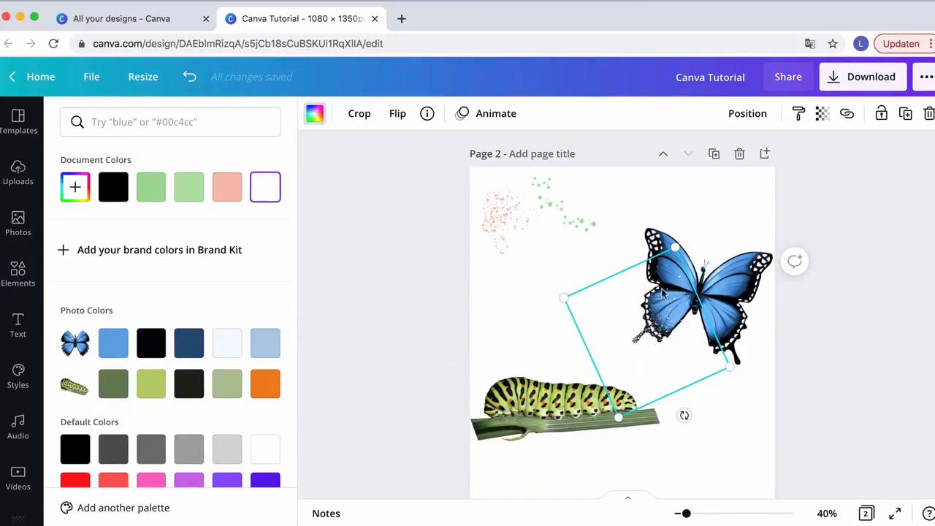
{"action": "scroll", "coordinate": [663, 293], "scroll_direction": "up", "scroll_amount": 5}
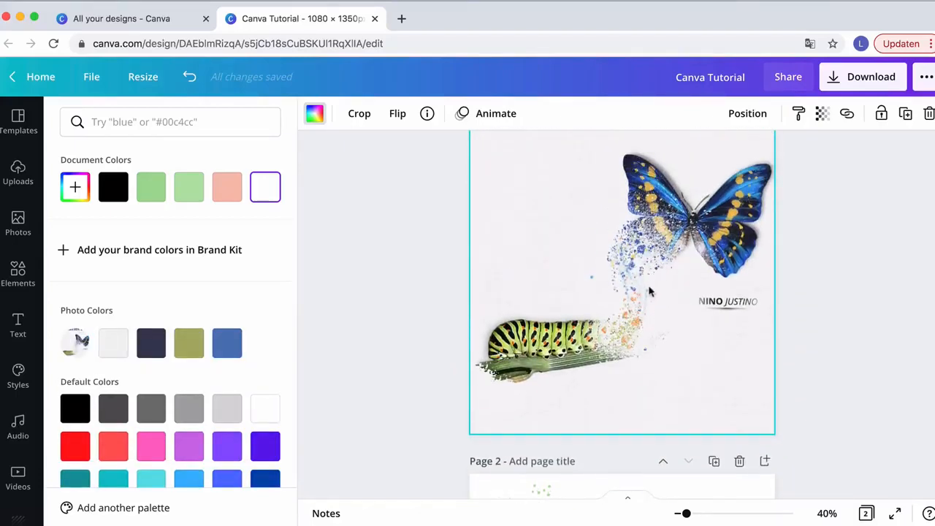
{"action": "scroll", "coordinate": [650, 292], "scroll_direction": "down", "scroll_amount": 3}
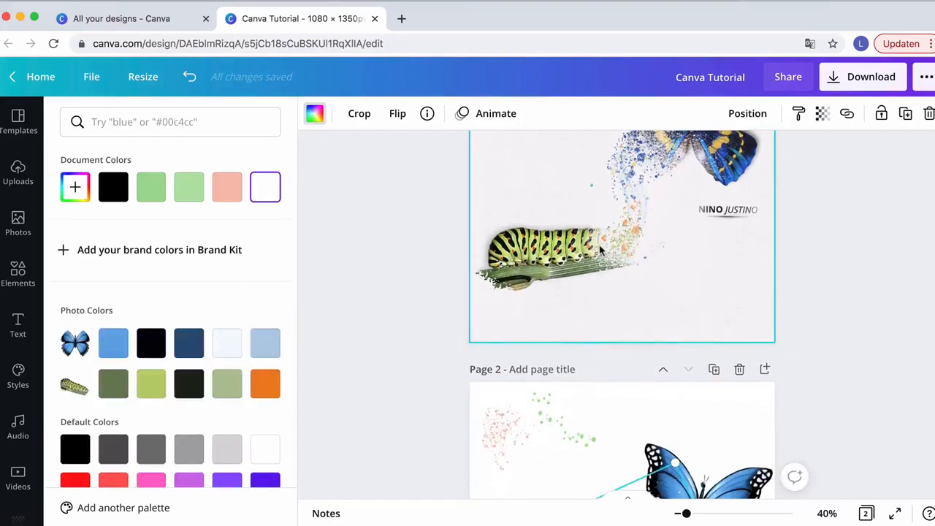
{"action": "scroll", "coordinate": [627, 276], "scroll_direction": "down", "scroll_amount": 5}
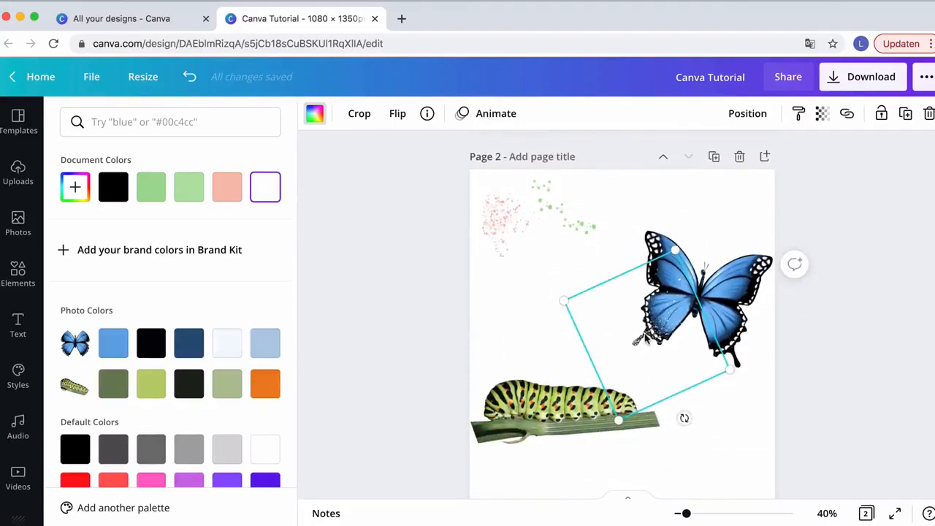
{"action": "mouse_move", "coordinate": [646, 338]}
{"action": "left_mouse_down"}
{"action": "mouse_move", "coordinate": [647, 326]}
{"action": "mouse_move", "coordinate": [656, 336]}
{"action": "mouse_move", "coordinate": [656, 319]}
{"action": "mouse_move", "coordinate": [654, 329]}
{"action": "left_mouse_up"}
Zoom in to examine the dissolved edge of the butterfly's wing
{"action": "left_click_drag", "start_coordinate": [690, 515], "coordinate": [706, 514]}
{"action": "scroll", "coordinate": [713, 405], "scroll_direction": "down", "scroll_amount": 3}
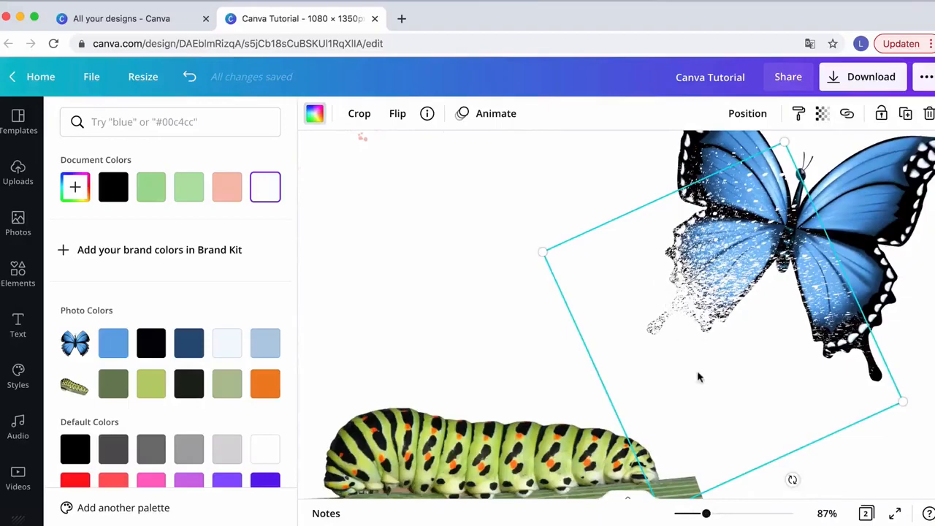
{"action": "scroll", "coordinate": [698, 377], "scroll_direction": "down", "scroll_amount": 2}
{"action": "scroll", "coordinate": [698, 377], "scroll_direction": "up", "scroll_amount": 4}
{"action": "scroll", "coordinate": [698, 377], "scroll_direction": "down", "scroll_amount": 2}
{"action": "scroll", "coordinate": [698, 377], "scroll_direction": "right", "scroll_amount": 1}
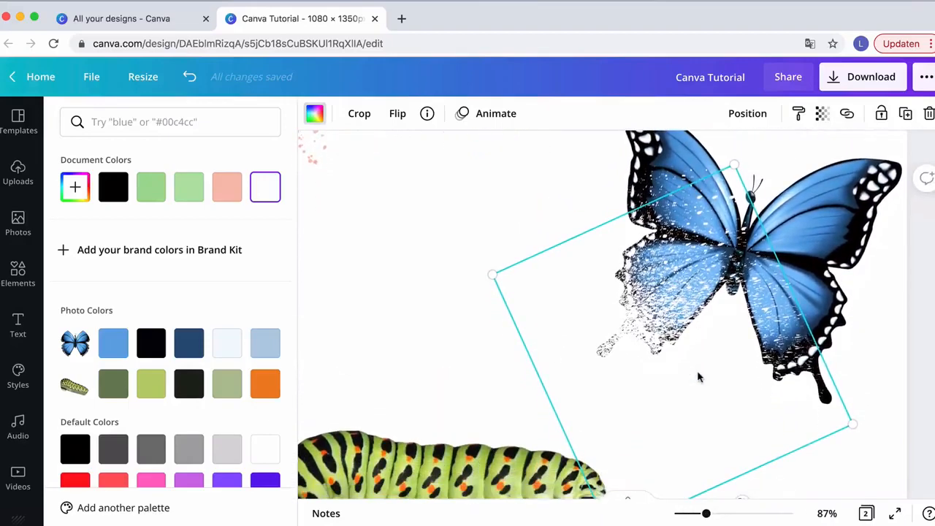
{"action": "scroll", "coordinate": [653, 368], "scroll_direction": "down", "scroll_amount": 2}
{"action": "scroll", "coordinate": [653, 368], "scroll_direction": "up", "scroll_amount": 2}
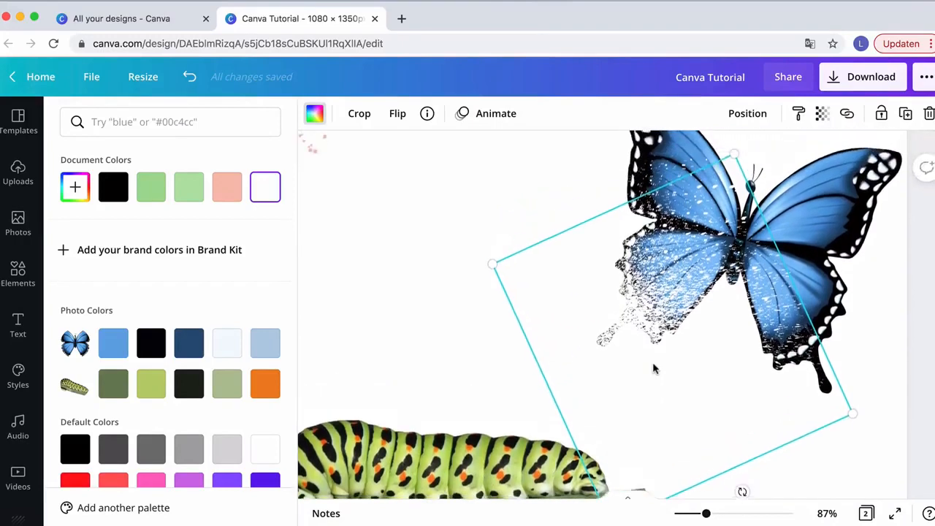
Reposition, rotate and shrink the white dust splatter over the butterfly's lower left wing
{"action": "scroll", "coordinate": [654, 369], "scroll_direction": "down", "scroll_amount": 1}
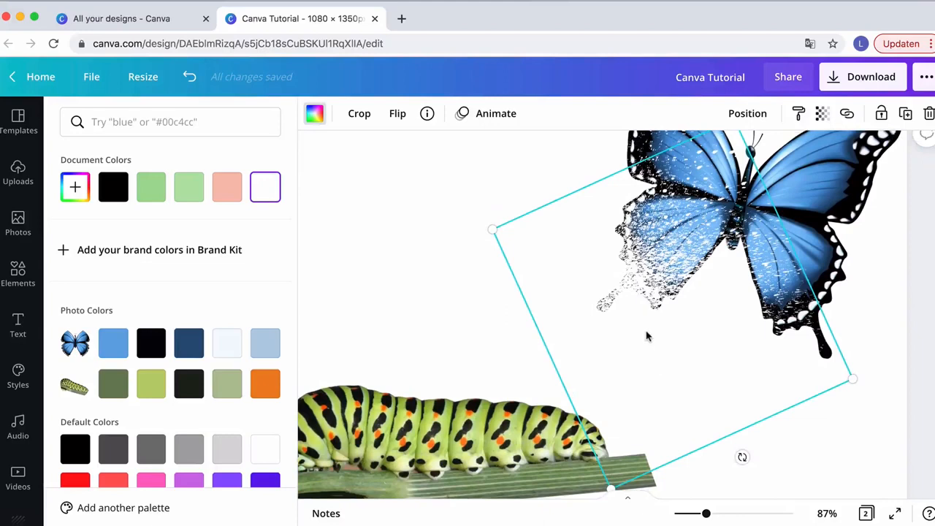
{"action": "scroll", "coordinate": [638, 294], "scroll_direction": "up", "scroll_amount": 1}
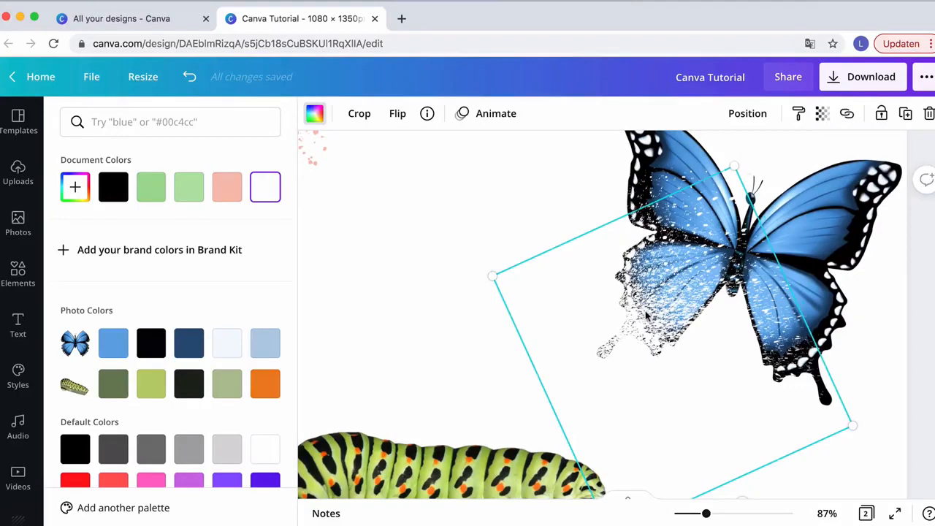
{"action": "mouse_move", "coordinate": [645, 315]}
{"action": "left_mouse_down"}
{"action": "mouse_move", "coordinate": [657, 326]}
{"action": "mouse_move", "coordinate": [634, 307]}
{"action": "left_mouse_up"}
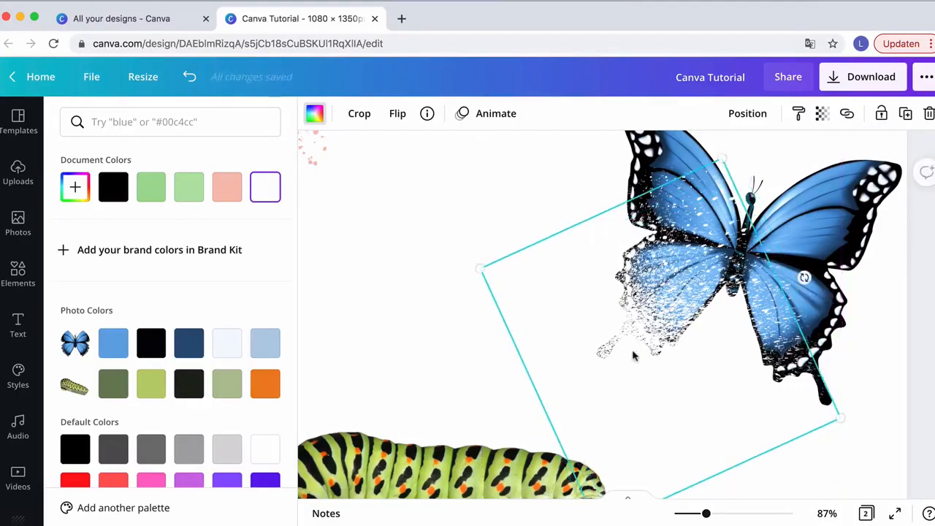
{"action": "scroll", "coordinate": [634, 356], "scroll_direction": "down", "scroll_amount": 2}
{"action": "left_click_drag", "start_coordinate": [607, 436], "coordinate": [627, 314]}
{"action": "left_click_drag", "start_coordinate": [670, 212], "coordinate": [631, 249]}
{"action": "scroll", "coordinate": [701, 251], "scroll_direction": "up", "scroll_amount": 3}
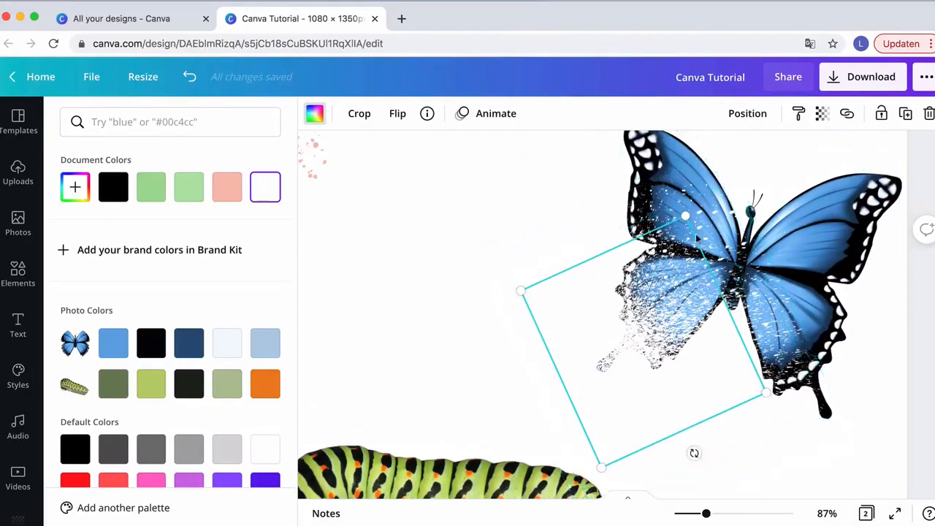
{"action": "scroll", "coordinate": [724, 198], "scroll_direction": "up", "scroll_amount": 7}
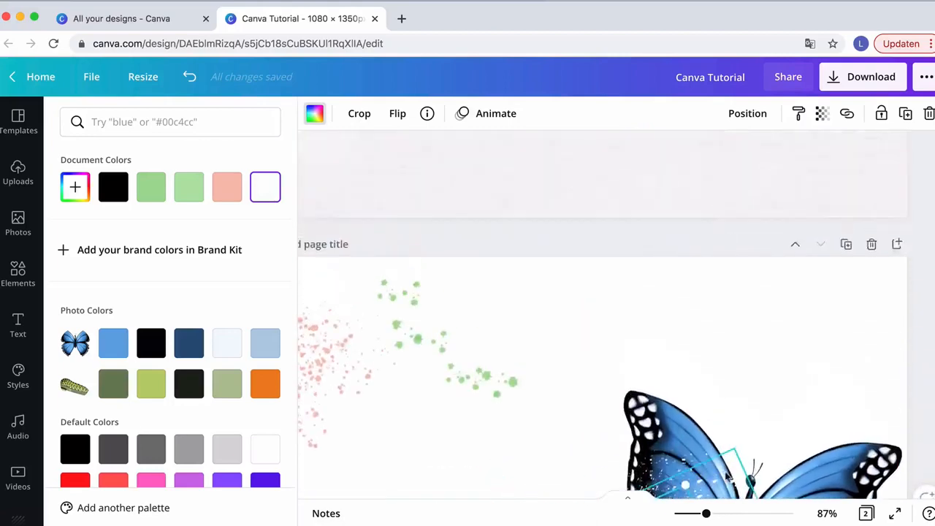
Compare page 2 with the original Shatter 2.0 design on page 1
{"action": "left_click_drag", "start_coordinate": [706, 515], "coordinate": [689, 515]}
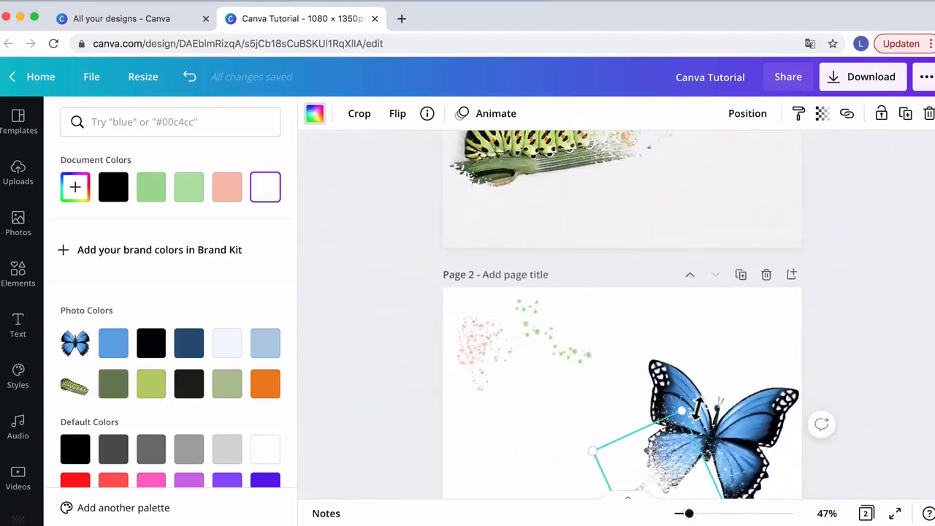
{"action": "scroll", "coordinate": [699, 407], "scroll_direction": "up", "scroll_amount": 5}
{"action": "scroll", "coordinate": [669, 223], "scroll_direction": "up", "scroll_amount": 2}
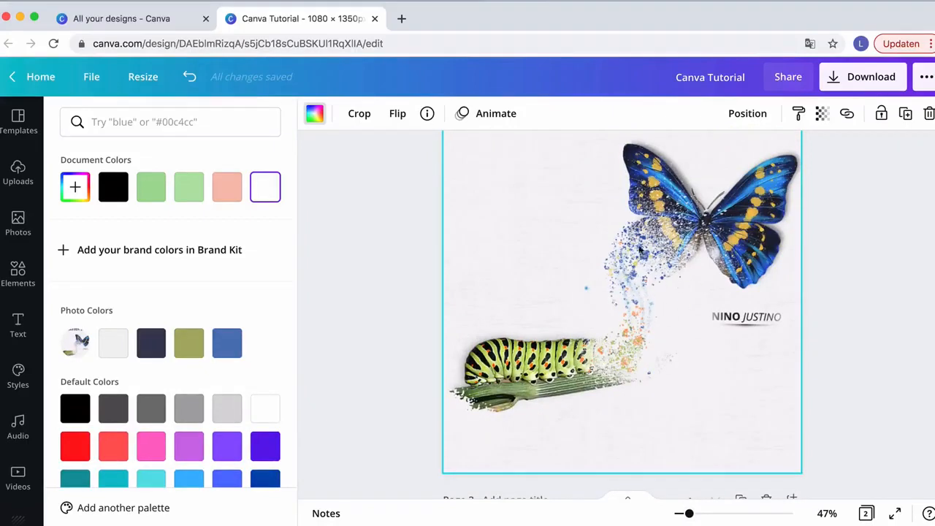
{"action": "scroll", "coordinate": [638, 311], "scroll_direction": "up", "scroll_amount": 3}
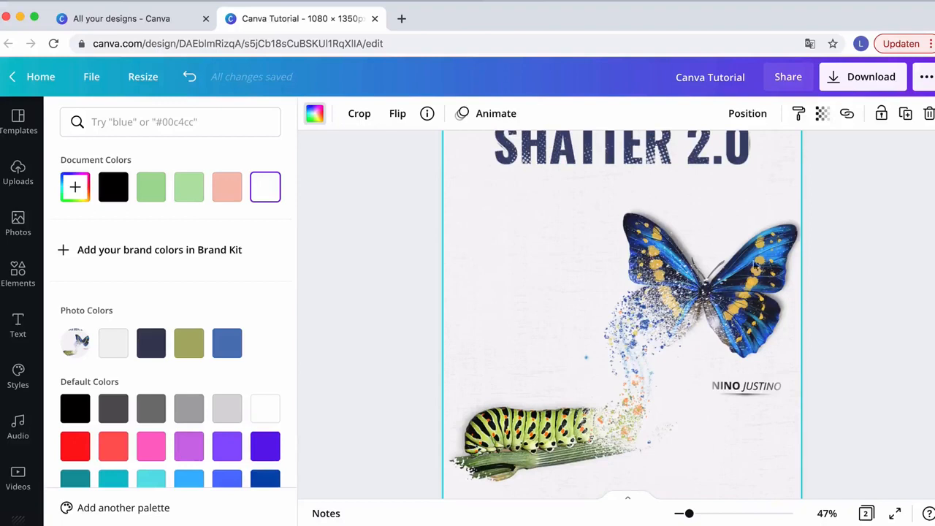
{"action": "scroll", "coordinate": [637, 315], "scroll_direction": "down", "scroll_amount": 10}
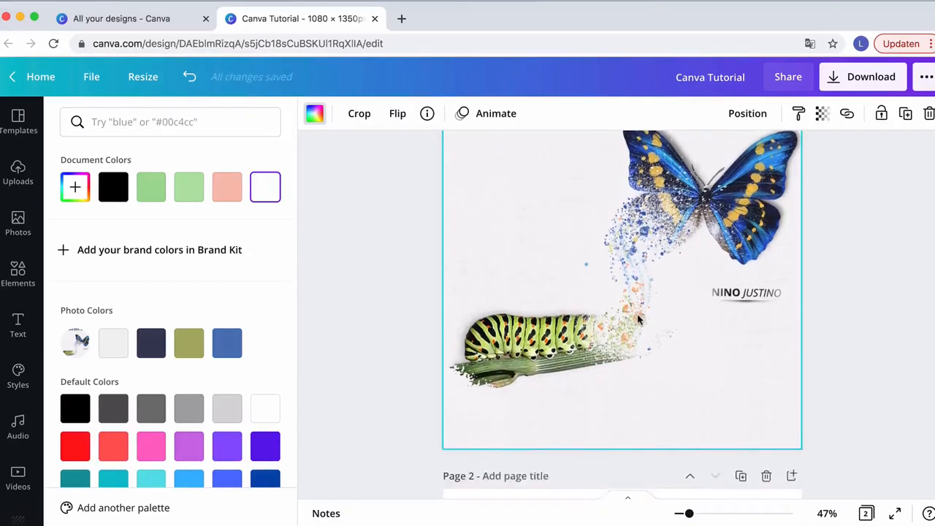
{"action": "left_click", "coordinate": [638, 320]}
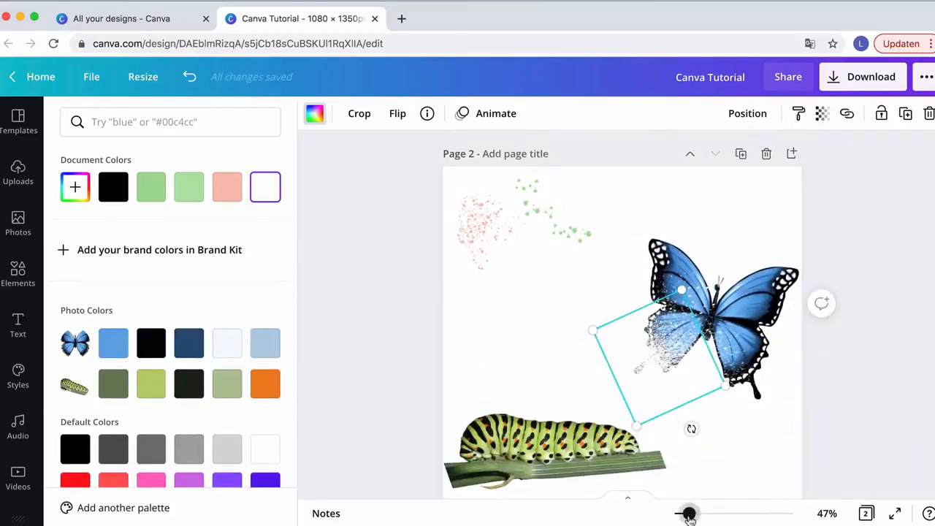
Fine-tune the white dust splatter's position and size so it dissolves more of the butterfly's lower left wing
{"action": "left_click_drag", "start_coordinate": [689, 514], "coordinate": [712, 514]}
{"action": "scroll", "coordinate": [699, 428], "scroll_direction": "down", "scroll_amount": 3}
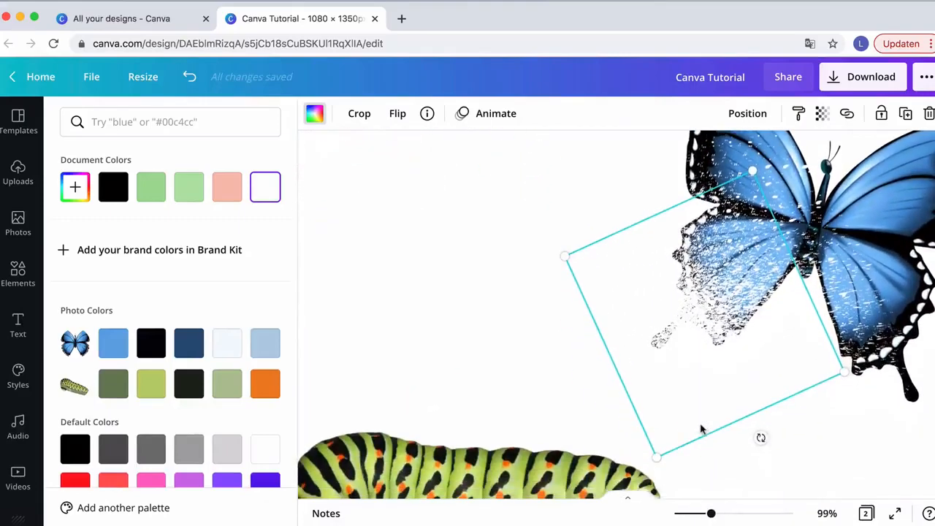
{"action": "scroll", "coordinate": [636, 414], "scroll_direction": "right", "scroll_amount": 3}
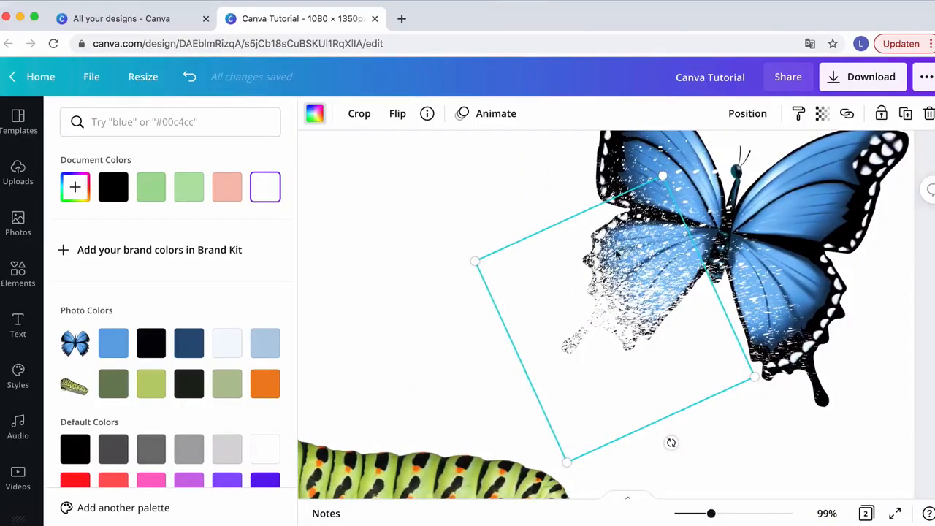
{"action": "left_click_drag", "start_coordinate": [616, 254], "coordinate": [593, 252]}
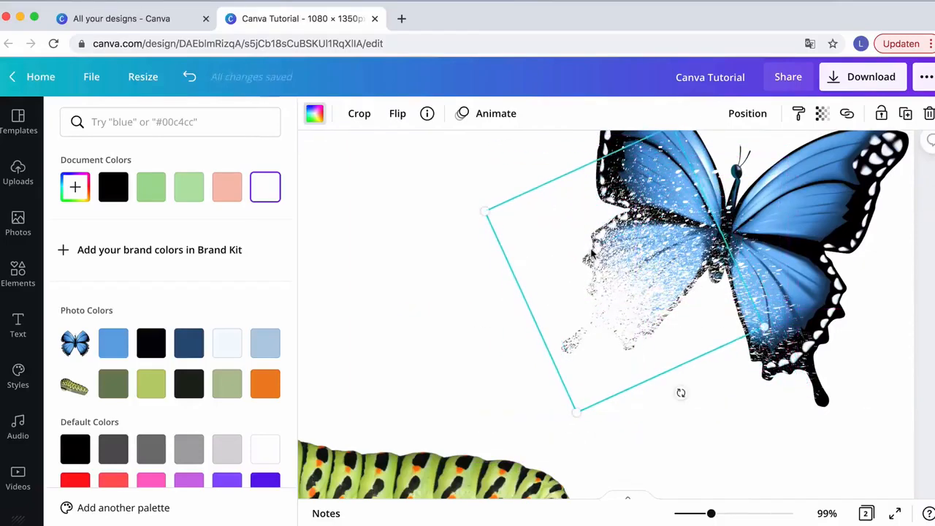
{"action": "mouse_move", "coordinate": [604, 292]}
{"action": "left_mouse_down"}
{"action": "mouse_move", "coordinate": [589, 307]}
{"action": "mouse_move", "coordinate": [587, 287]}
{"action": "left_mouse_up"}
{"action": "scroll", "coordinate": [636, 326], "scroll_direction": "up", "scroll_amount": 2}
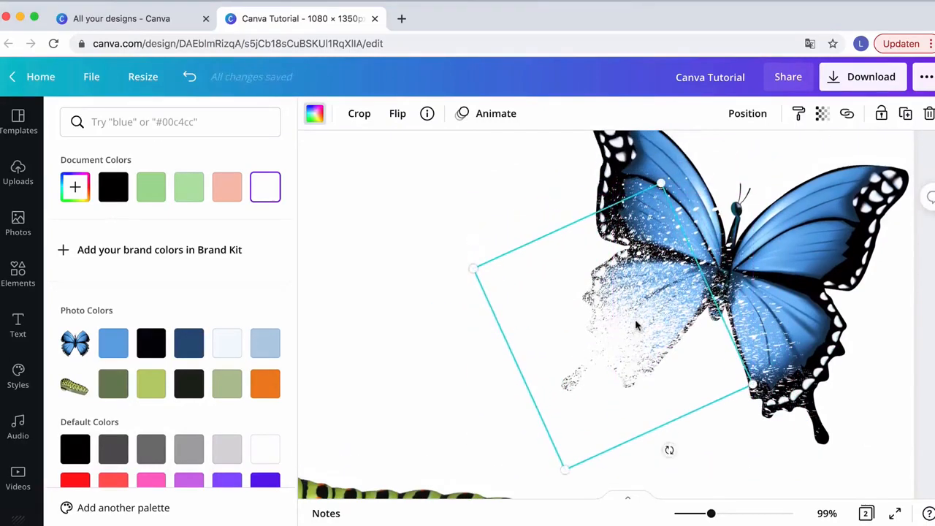
{"action": "left_click_drag", "start_coordinate": [605, 356], "coordinate": [616, 375]}
{"action": "scroll", "coordinate": [616, 376], "scroll_direction": "down", "scroll_amount": 2}
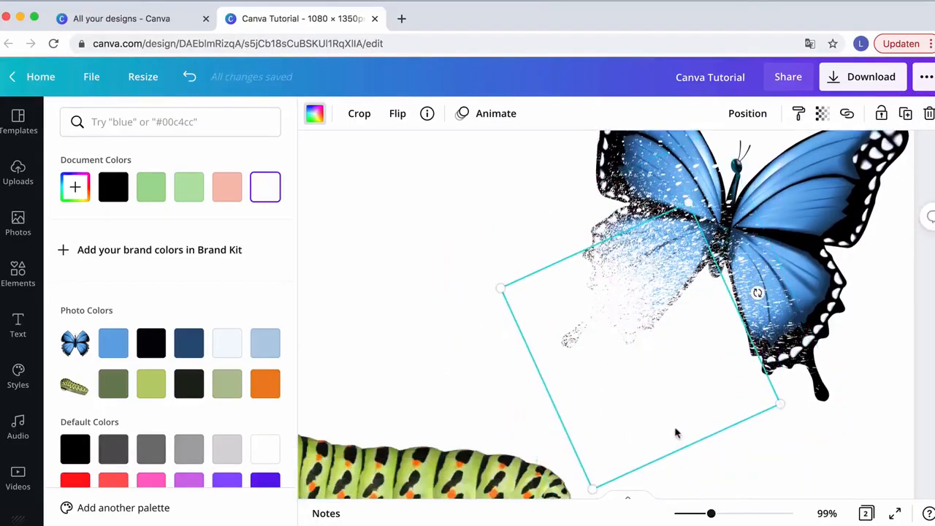
{"action": "left_click_drag", "start_coordinate": [659, 423], "coordinate": [573, 326]}
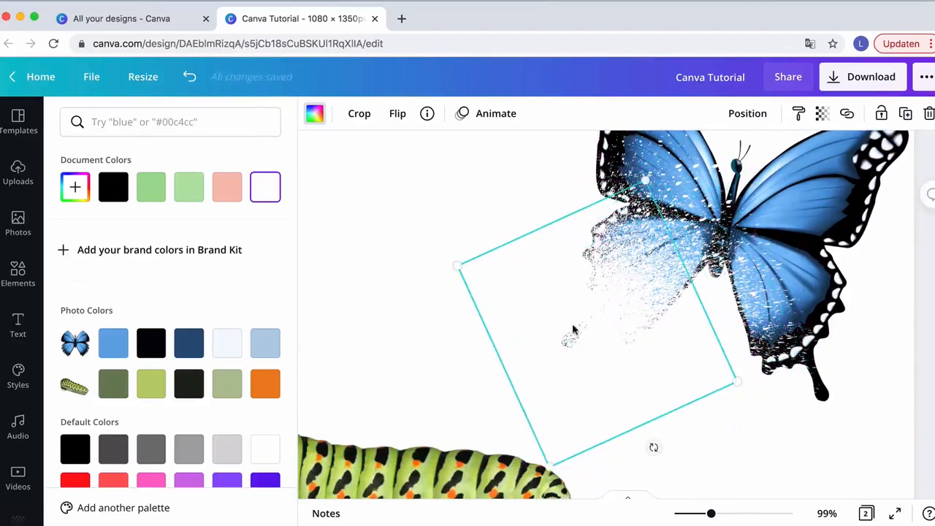
{"action": "left_click_drag", "start_coordinate": [595, 339], "coordinate": [616, 245]}
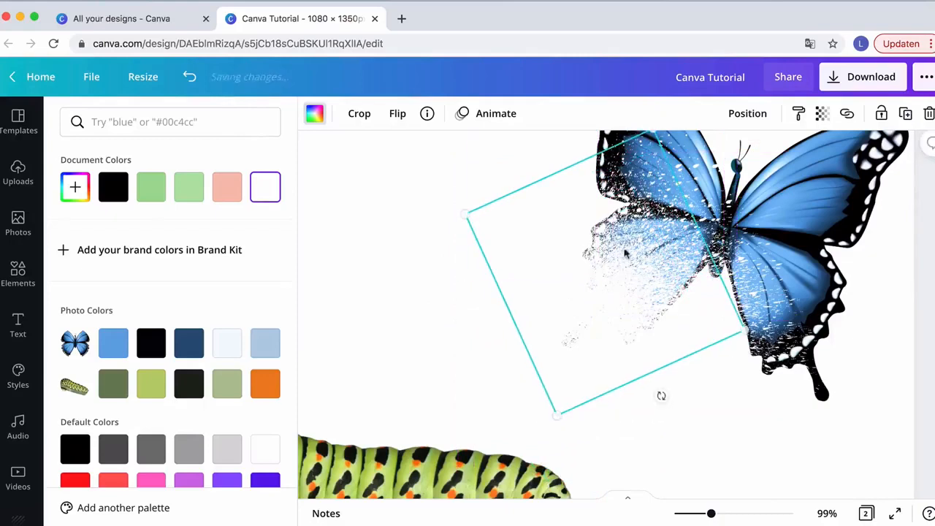
{"action": "scroll", "coordinate": [670, 264], "scroll_direction": "up", "scroll_amount": 1}
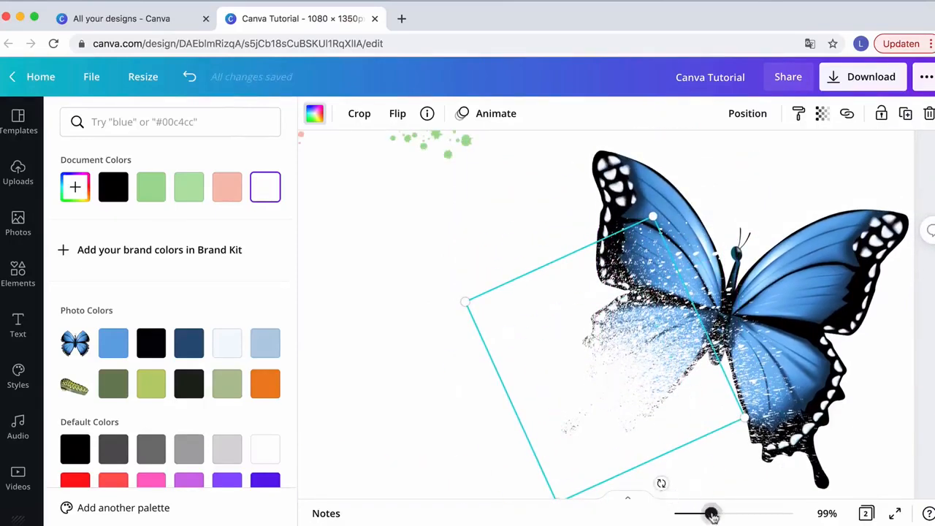
Place a white dust splatter over the caterpillar's head, rotating and enlarging it so the caterpillar dissolves
{"action": "left_click_drag", "start_coordinate": [711, 513], "coordinate": [689, 512]}
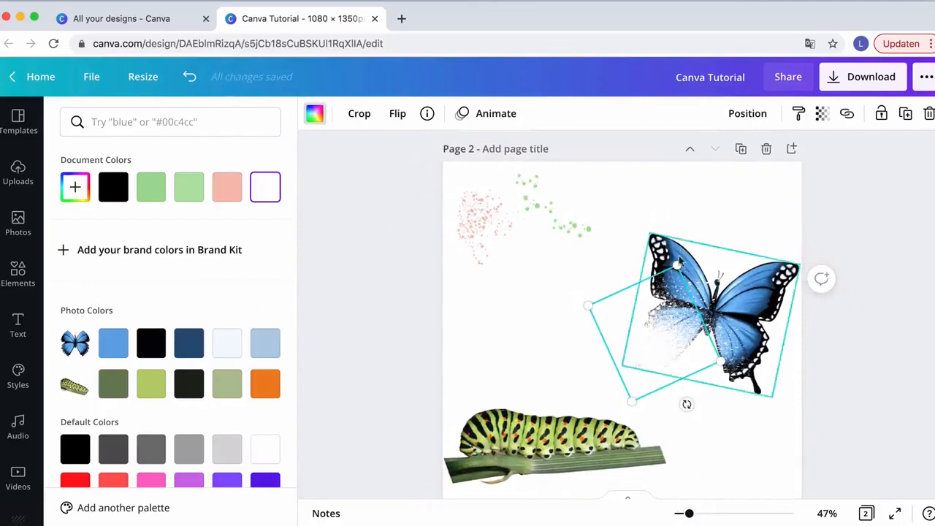
{"action": "left_click", "coordinate": [714, 209]}
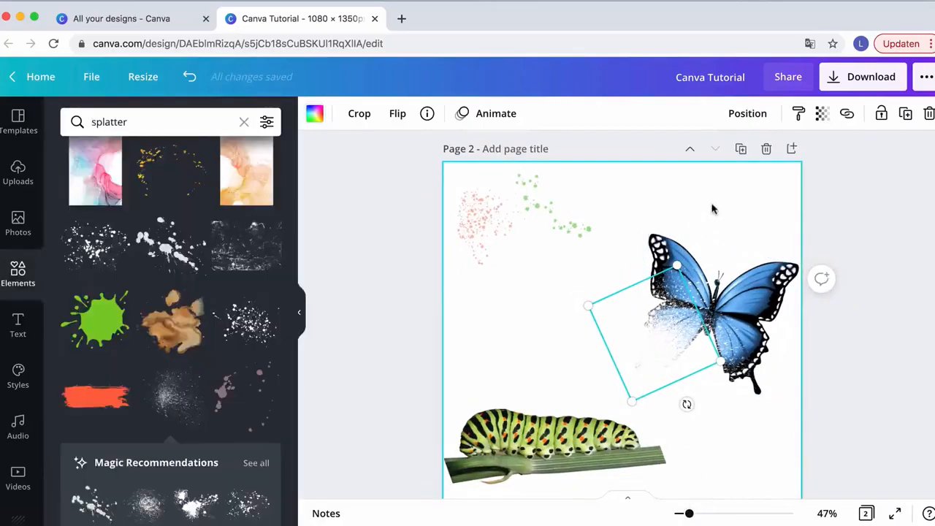
{"action": "left_click", "coordinate": [713, 208]}
{"action": "scroll", "coordinate": [641, 372], "scroll_direction": "down", "scroll_amount": 2}
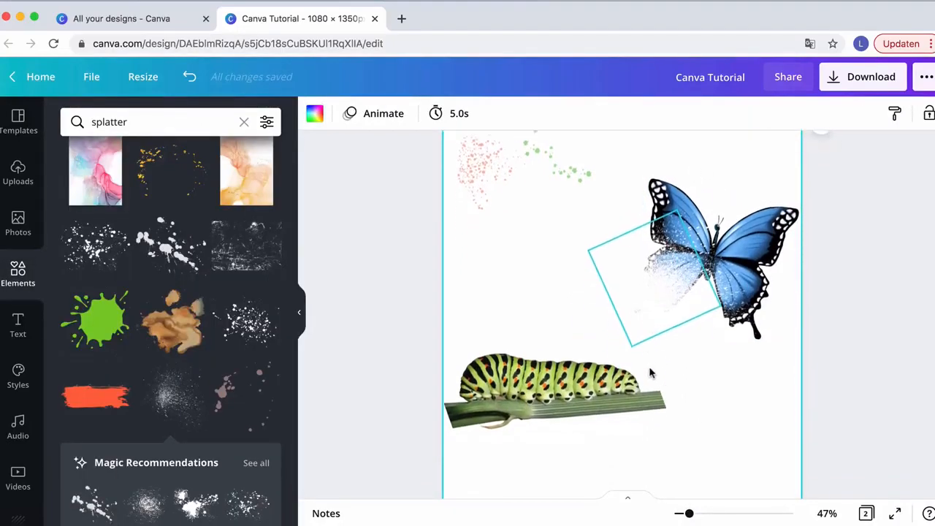
{"action": "left_click", "coordinate": [654, 299]}
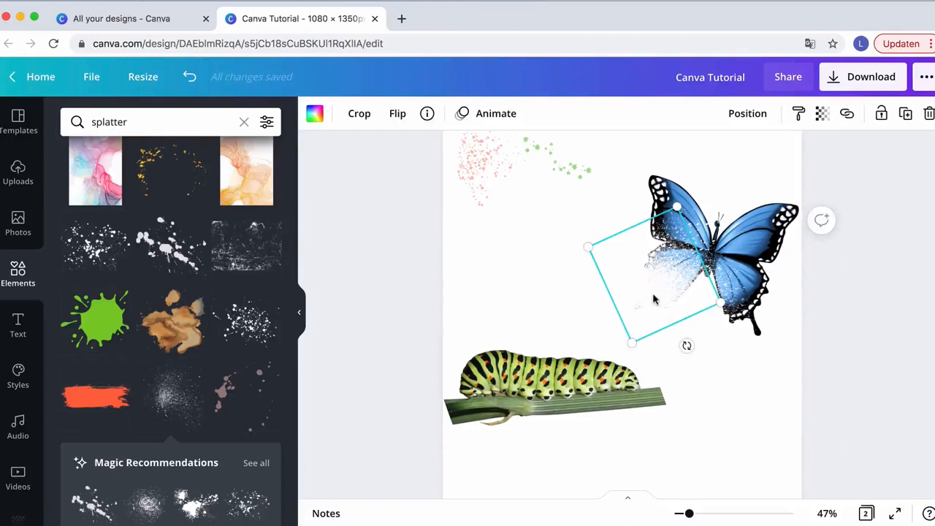
{"action": "left_click_drag", "start_coordinate": [666, 323], "coordinate": [662, 386]}
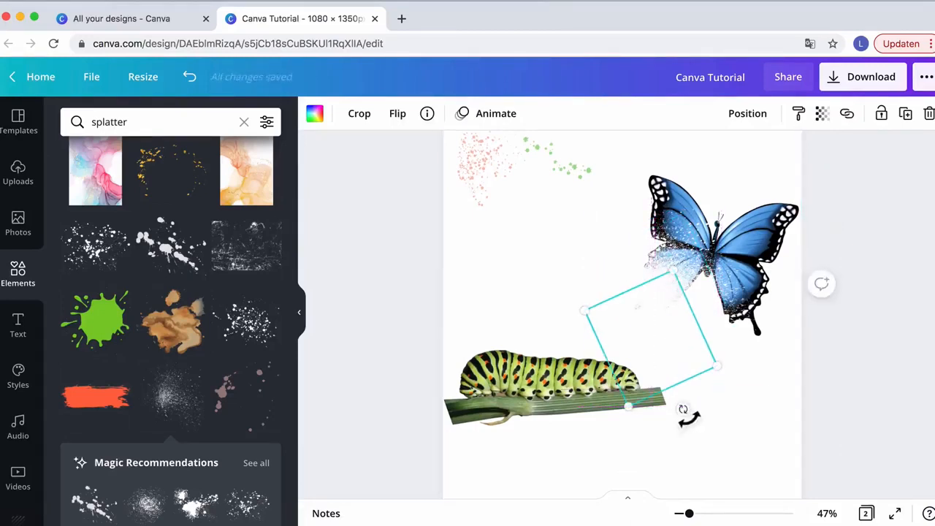
{"action": "left_click_drag", "start_coordinate": [689, 417], "coordinate": [606, 293]}
{"action": "left_click_drag", "start_coordinate": [654, 313], "coordinate": [623, 352]}
{"action": "left_click_drag", "start_coordinate": [700, 385], "coordinate": [741, 382]}
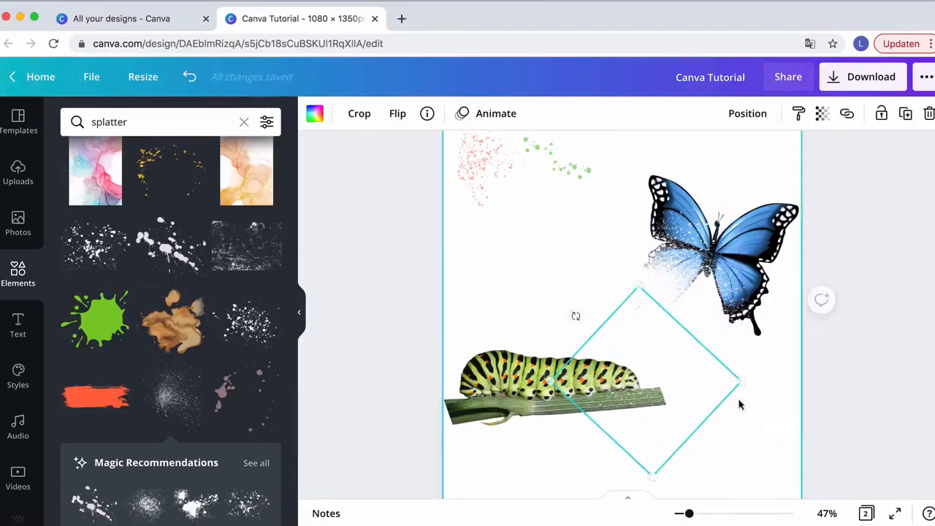
{"action": "scroll", "coordinate": [701, 420], "scroll_direction": "down", "scroll_amount": 2}
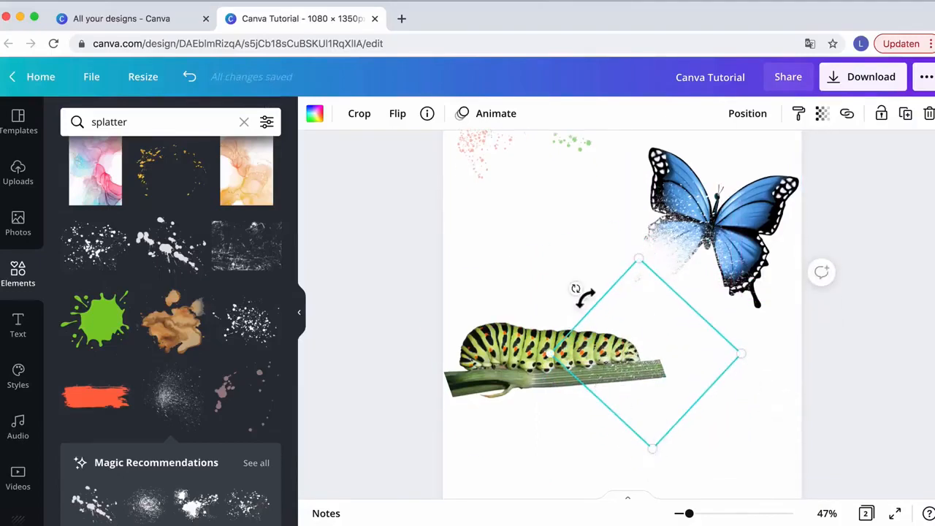
{"action": "left_click_drag", "start_coordinate": [586, 298], "coordinate": [604, 288]}
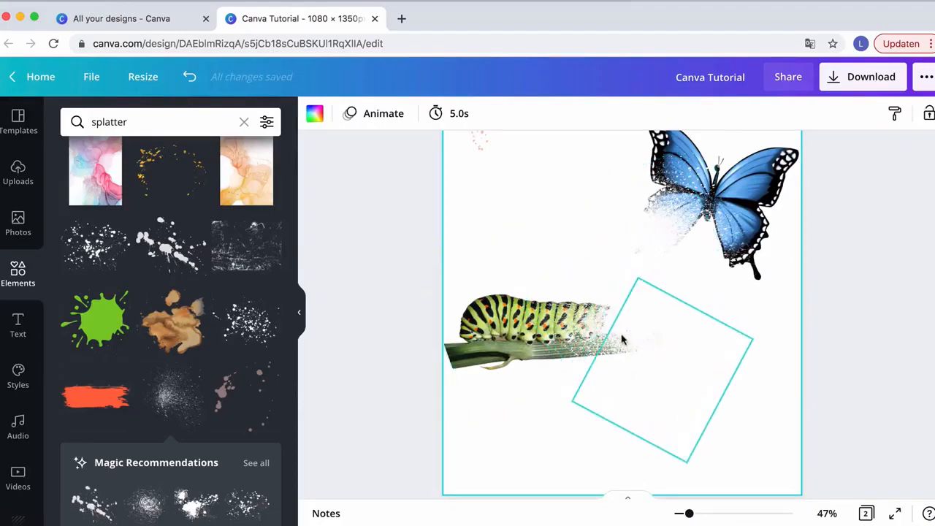
Move the pink splatter down onto the butterfly's dissolving wing and bring it to the front
{"action": "scroll", "coordinate": [637, 328], "scroll_direction": "up", "scroll_amount": 2}
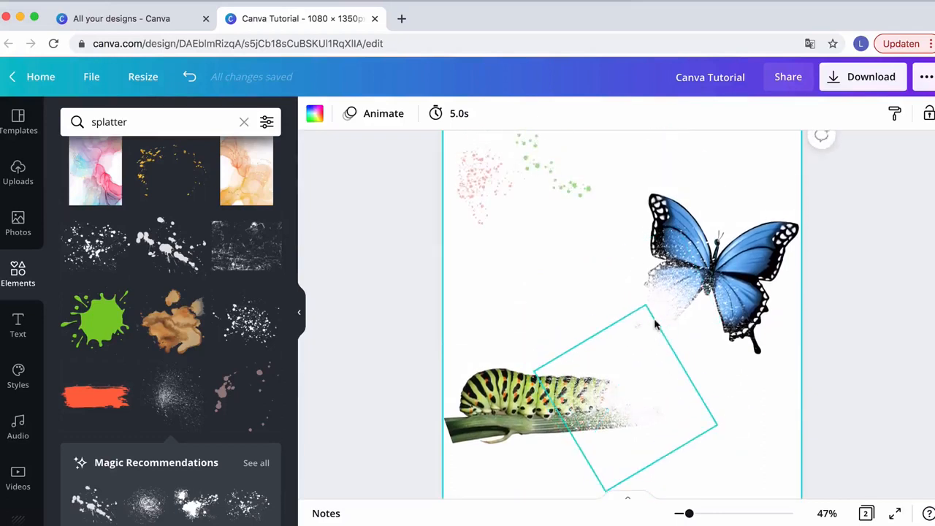
{"action": "scroll", "coordinate": [656, 324], "scroll_direction": "up", "scroll_amount": 10}
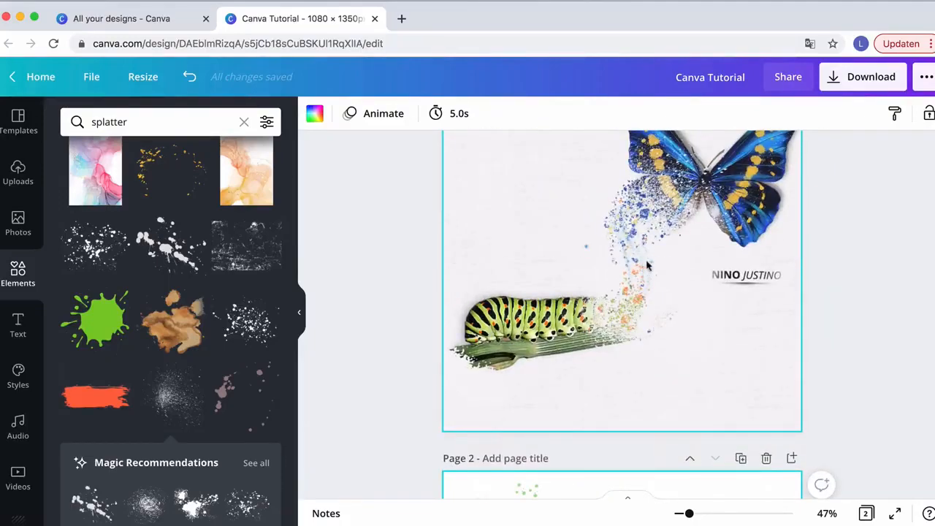
{"action": "scroll", "coordinate": [633, 231], "scroll_direction": "down", "scroll_amount": 10}
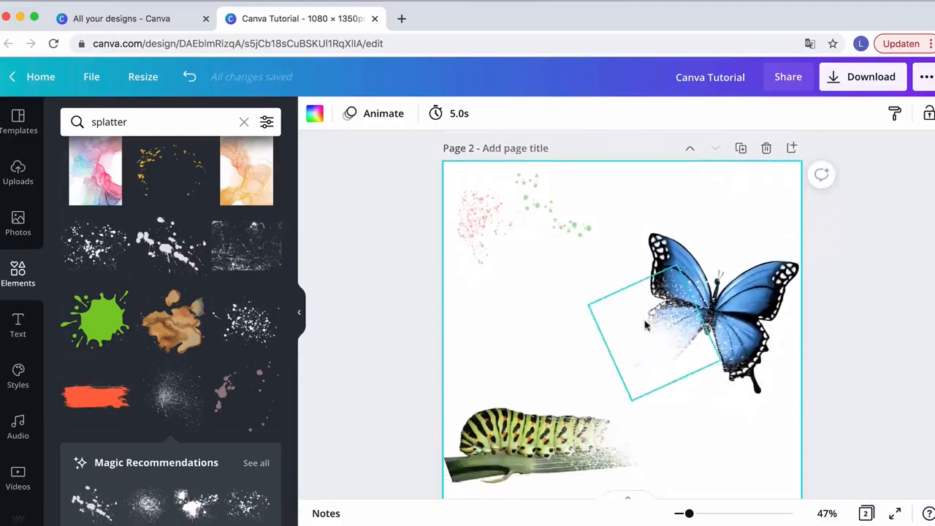
{"action": "left_click", "coordinate": [489, 190]}
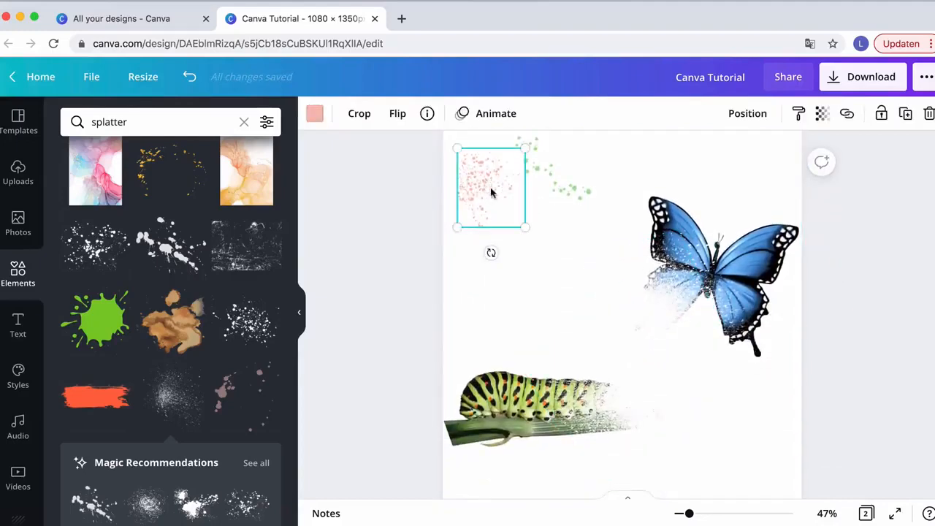
{"action": "left_click_drag", "start_coordinate": [491, 192], "coordinate": [554, 260]}
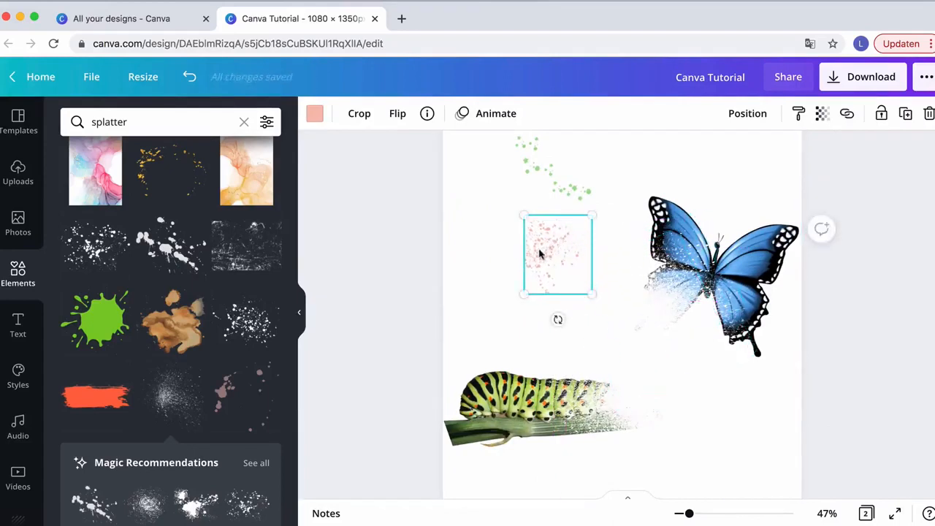
{"action": "left_click_drag", "start_coordinate": [564, 233], "coordinate": [634, 285]}
{"action": "left_click", "coordinate": [747, 114]}
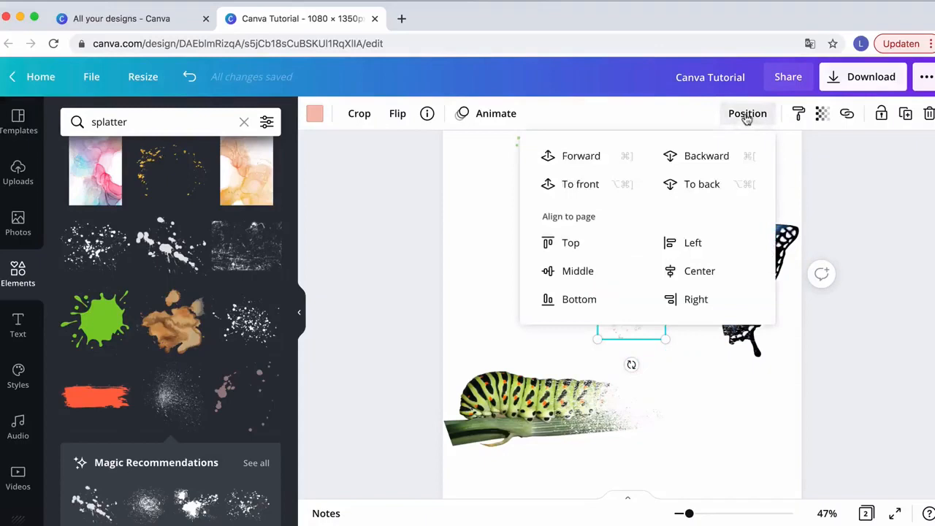
{"action": "left_click", "coordinate": [595, 185]}
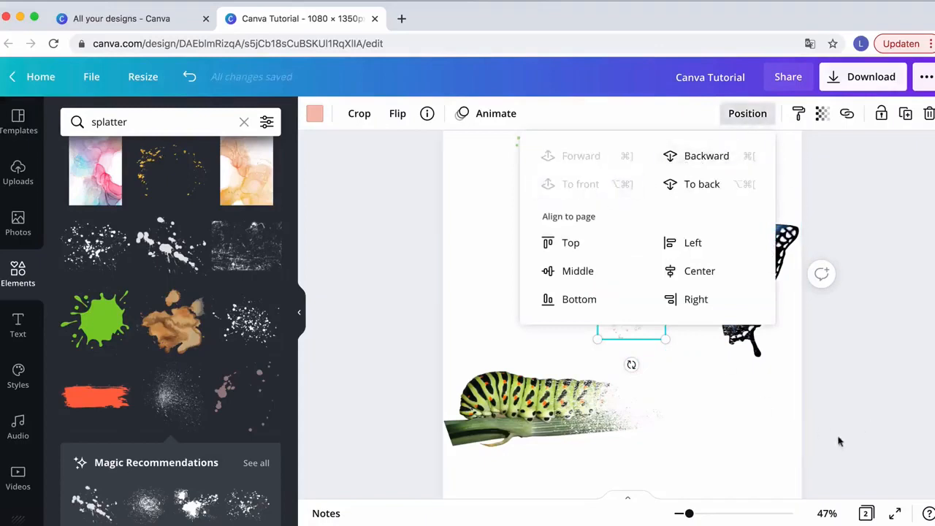
{"action": "left_click", "coordinate": [771, 416]}
{"action": "left_click_drag", "start_coordinate": [609, 302], "coordinate": [645, 316]}
Shrink the pink splatter from its upper left corner so it sits within the dissolved wing
{"action": "left_click_drag", "start_coordinate": [692, 519], "coordinate": [714, 517]}
{"action": "scroll", "coordinate": [736, 385], "scroll_direction": "up", "scroll_amount": 3}
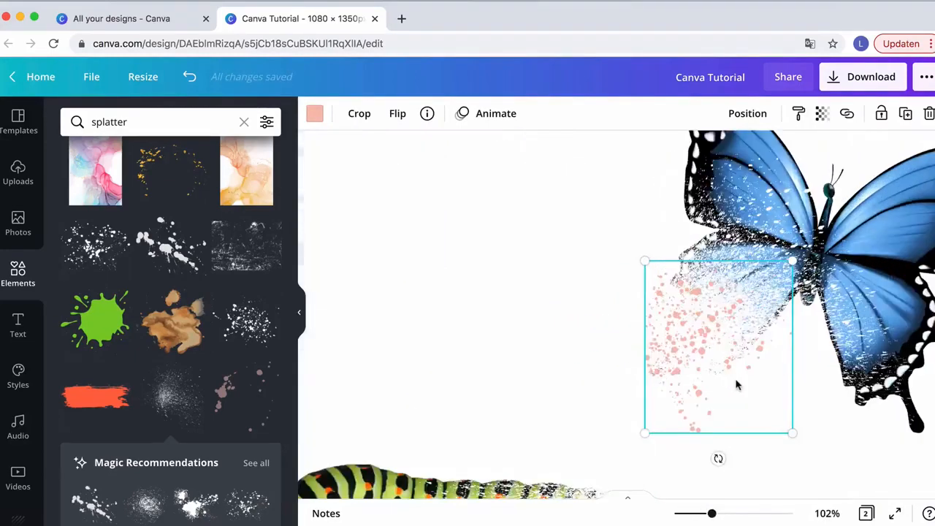
{"action": "left_click_drag", "start_coordinate": [647, 263], "coordinate": [671, 287]}
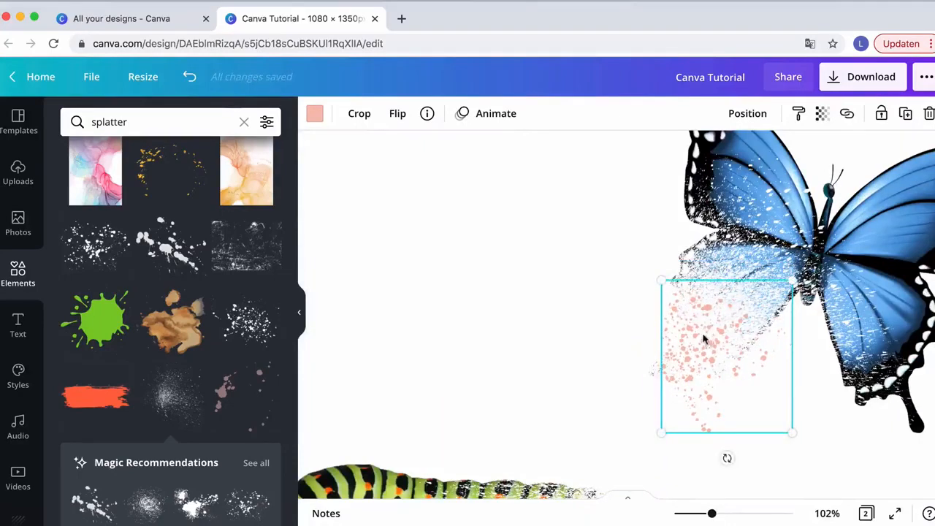
Nudge the pink splatter on the butterfly's wing and recolor it to the butterfly's light blue photo color
{"action": "left_click_drag", "start_coordinate": [705, 338], "coordinate": [705, 309]}
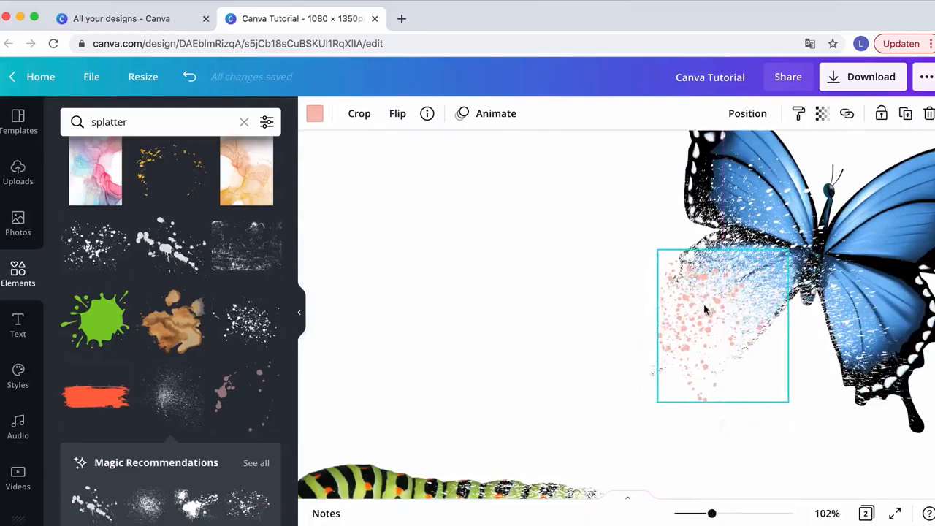
{"action": "left_click", "coordinate": [316, 114]}
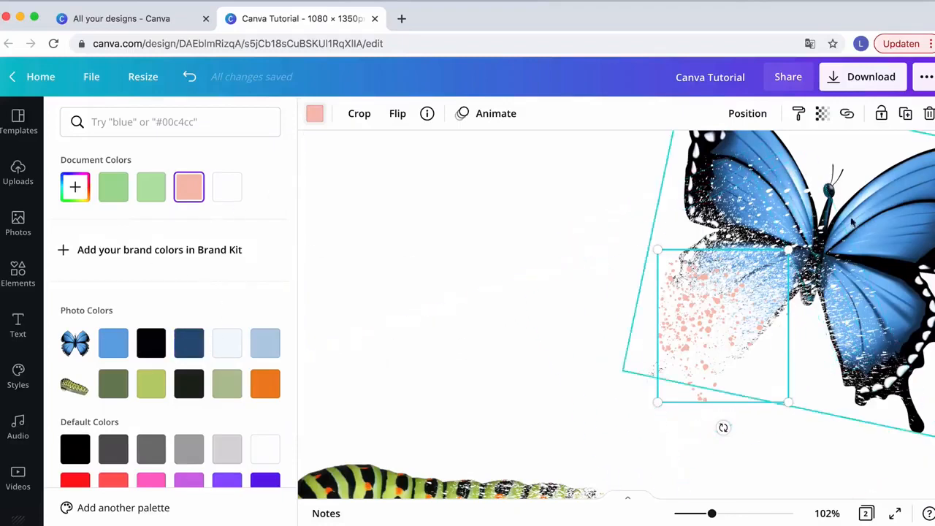
{"action": "left_click", "coordinate": [193, 341]}
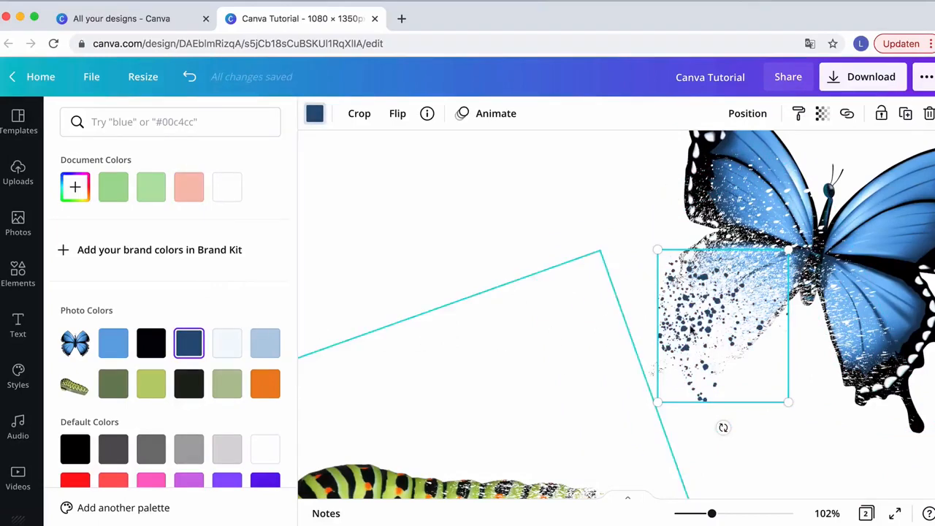
{"action": "left_click_drag", "start_coordinate": [701, 322], "coordinate": [701, 329]}
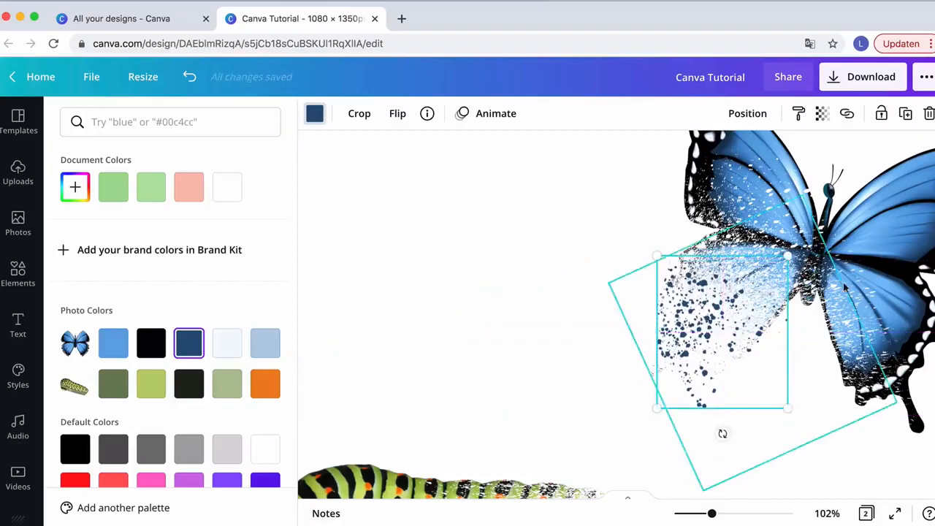
{"action": "left_click", "coordinate": [108, 348]}
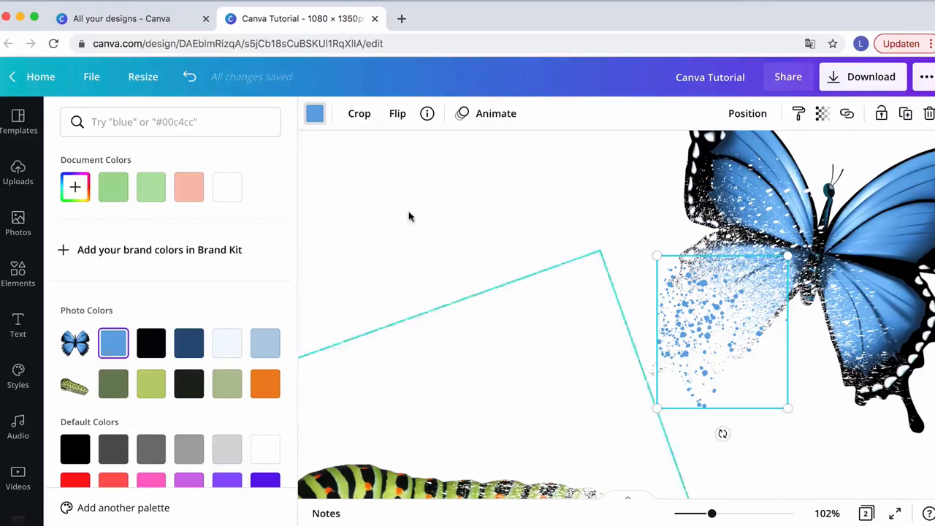
Move the blue splatter onto the caterpillar's dissolving tail and rotate it to follow the body
{"action": "scroll", "coordinate": [480, 317], "scroll_direction": "up", "scroll_amount": 5}
{"action": "scroll", "coordinate": [466, 234], "scroll_direction": "up", "scroll_amount": 3}
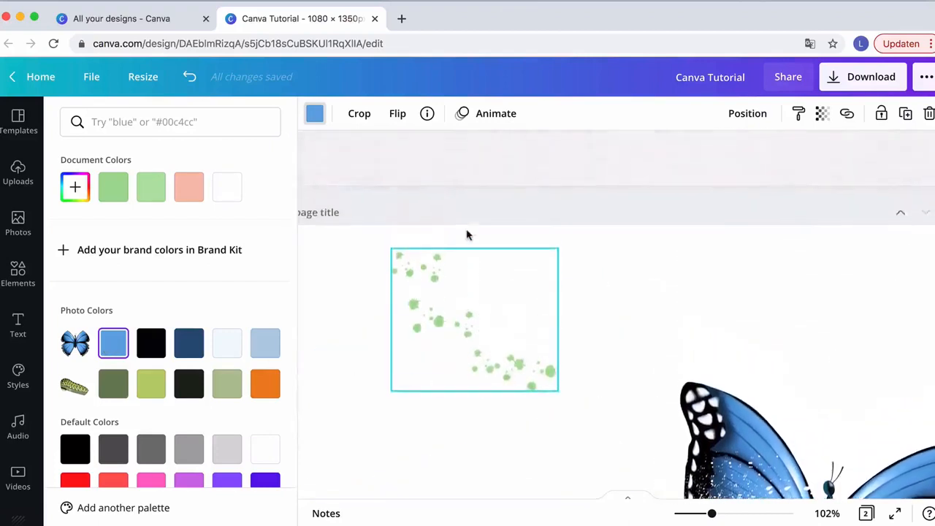
{"action": "scroll", "coordinate": [466, 234], "scroll_direction": "down", "scroll_amount": 8}
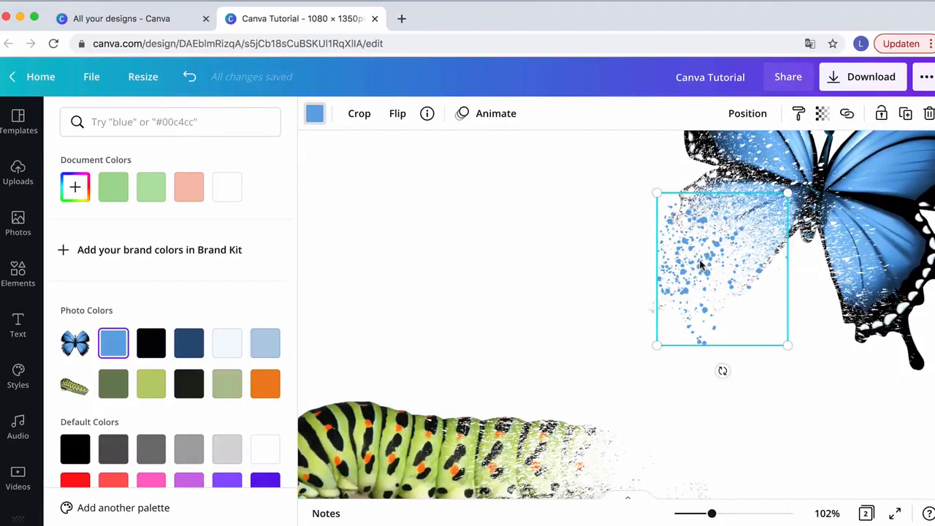
{"action": "left_click_drag", "start_coordinate": [700, 267], "coordinate": [612, 370]}
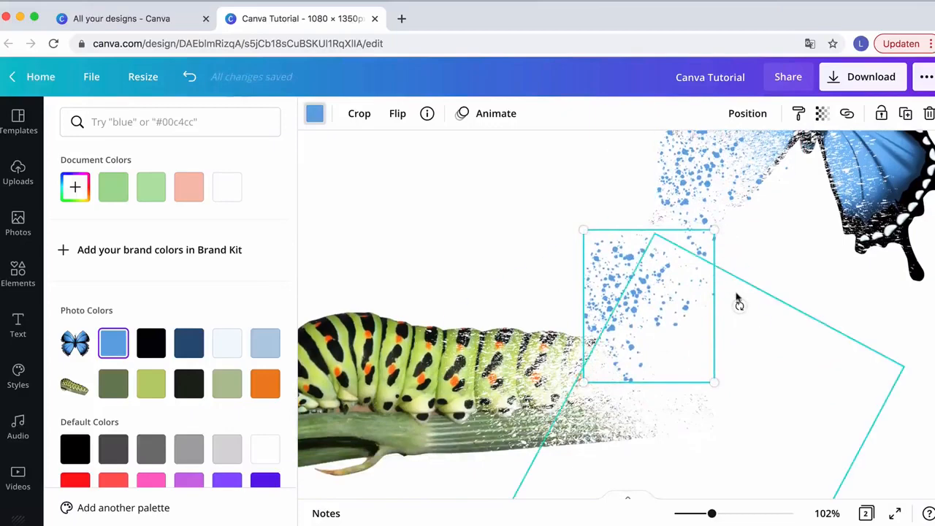
{"action": "left_click_drag", "start_coordinate": [740, 307], "coordinate": [584, 274]}
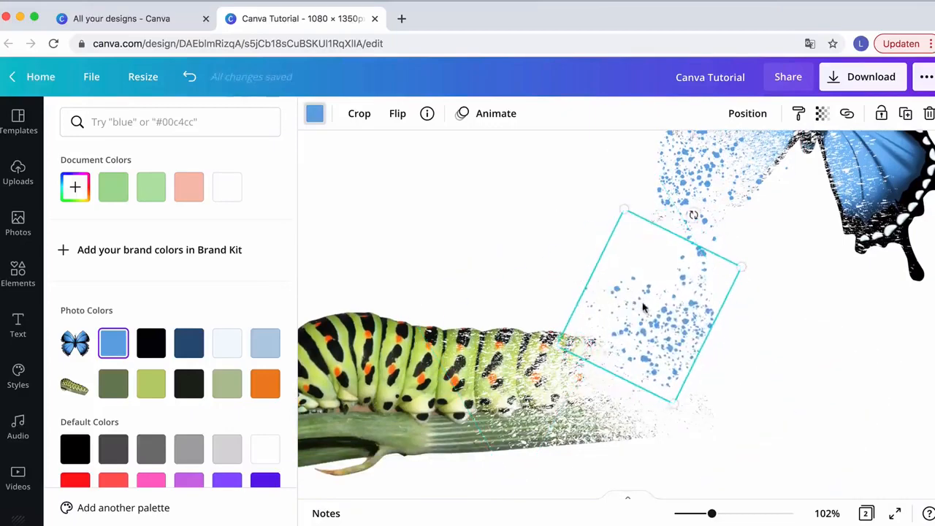
{"action": "left_click_drag", "start_coordinate": [642, 307], "coordinate": [637, 348]}
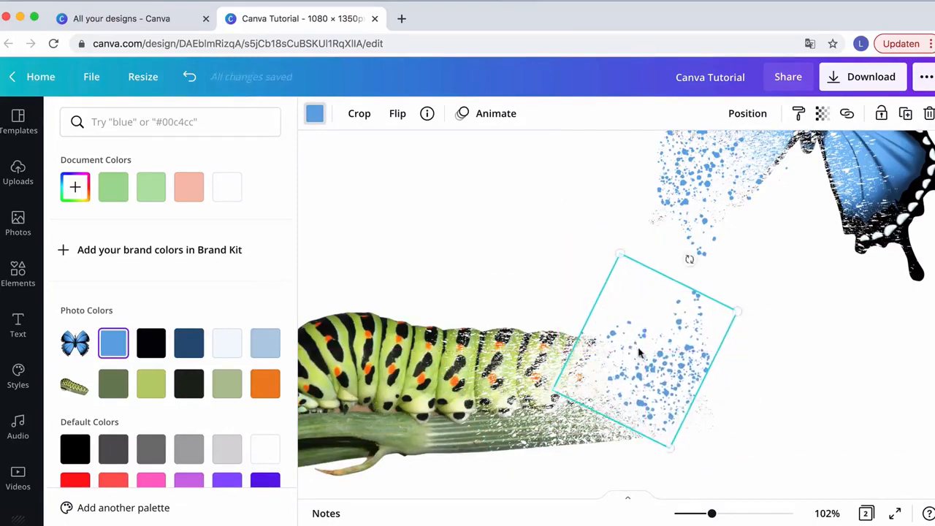
Select and delete the stray rotated element beside the caterpillar's tail splatter
{"action": "scroll", "coordinate": [781, 366], "scroll_direction": "down", "scroll_amount": 1}
{"action": "left_click", "coordinate": [817, 305]}
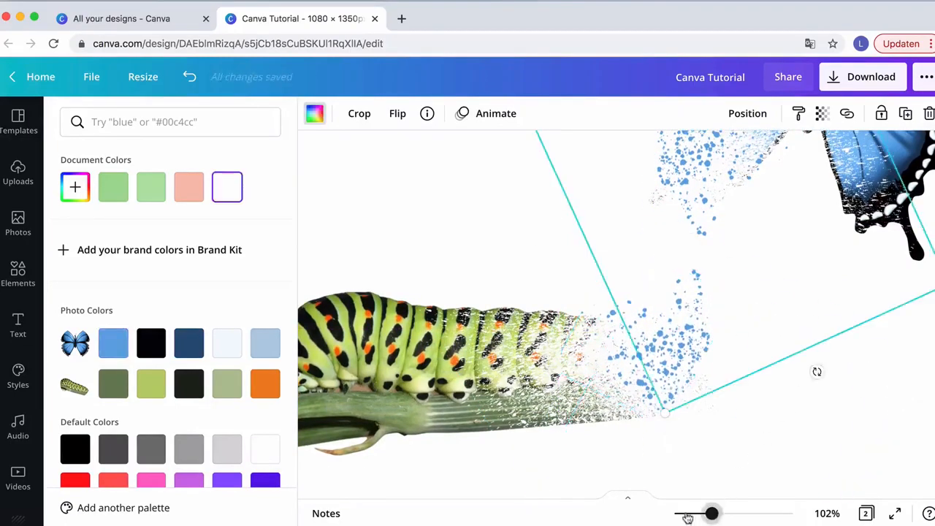
{"action": "left_click_drag", "start_coordinate": [711, 515], "coordinate": [685, 514]}
{"action": "left_click", "coordinate": [676, 381]}
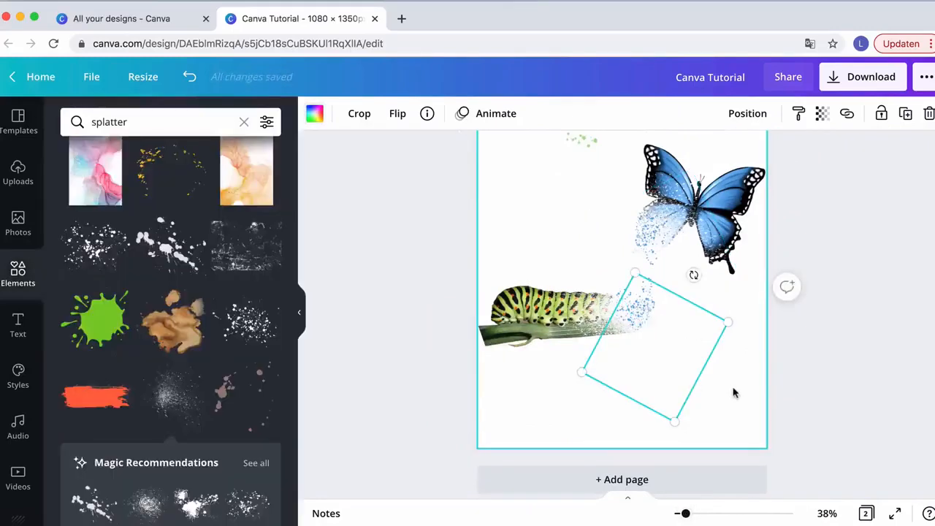
{"action": "key", "text": "Delete"}
{"action": "left_click", "coordinate": [574, 240]}
{"action": "left_click", "coordinate": [678, 242]}
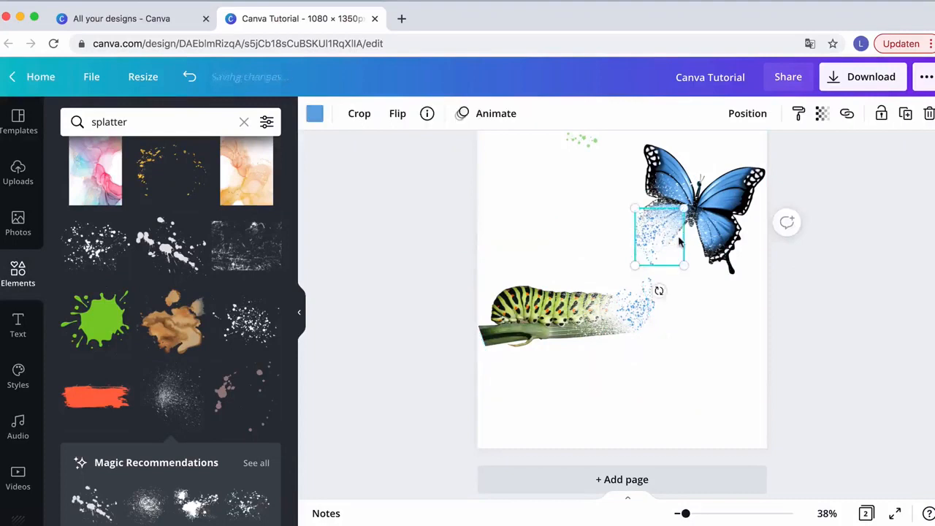
{"action": "left_click", "coordinate": [686, 219]}
{"action": "left_click", "coordinate": [601, 213]}
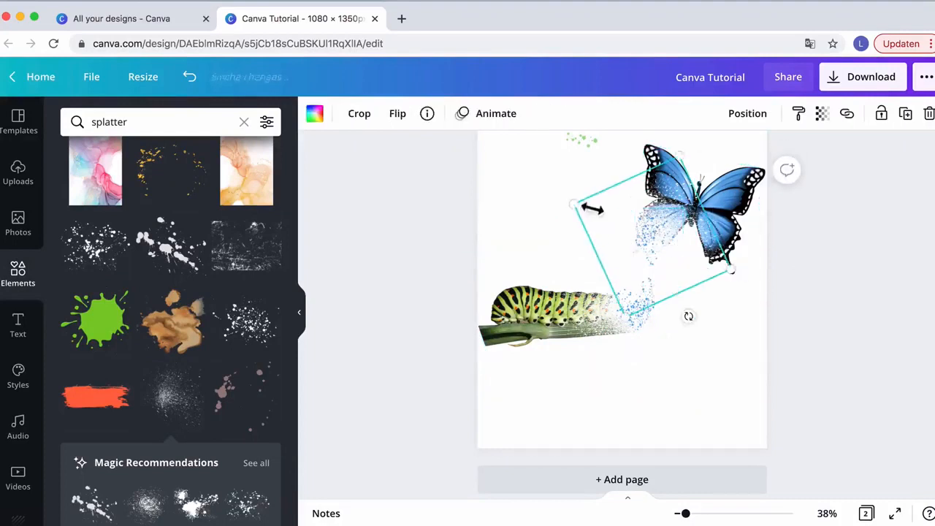
{"action": "left_click", "coordinate": [538, 215]}
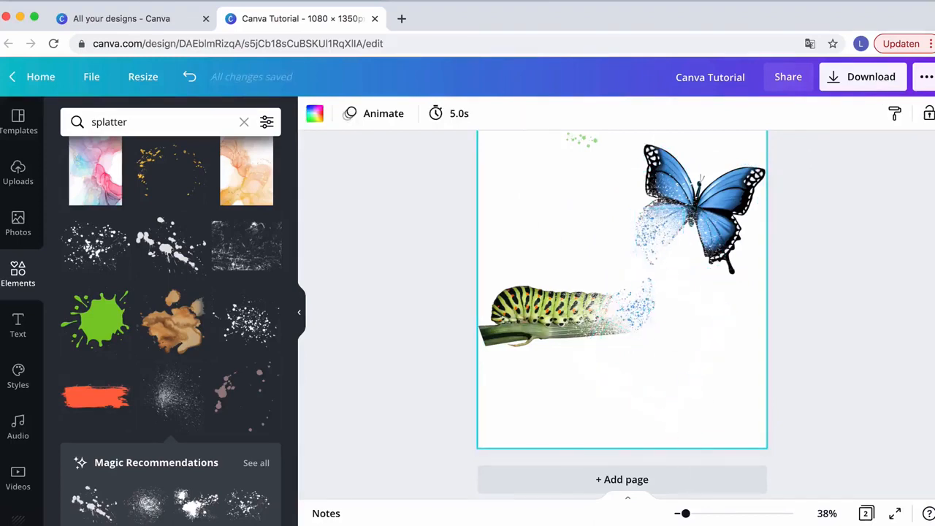
Recolor the splatter at the caterpillar's tail to the sage green from the caterpillar's photo colors
{"action": "left_click_drag", "start_coordinate": [685, 515], "coordinate": [700, 514]}
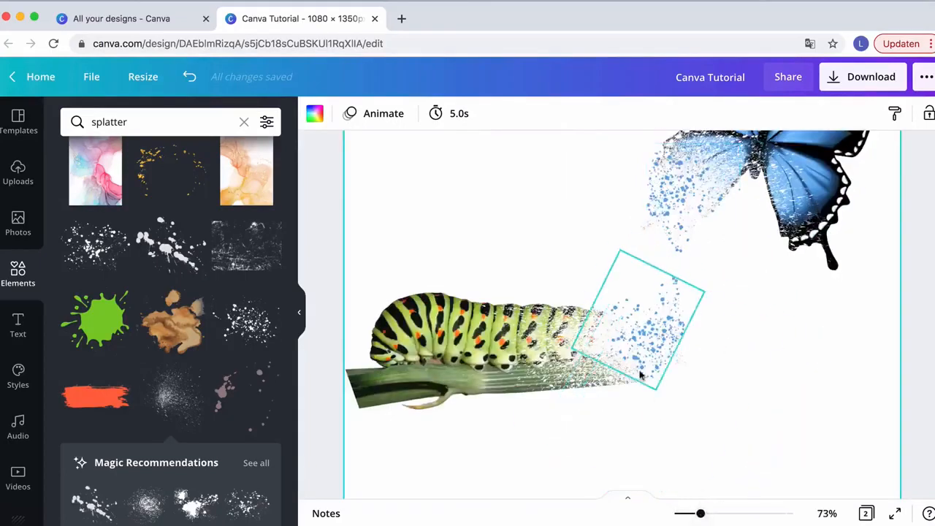
{"action": "left_click", "coordinate": [648, 347]}
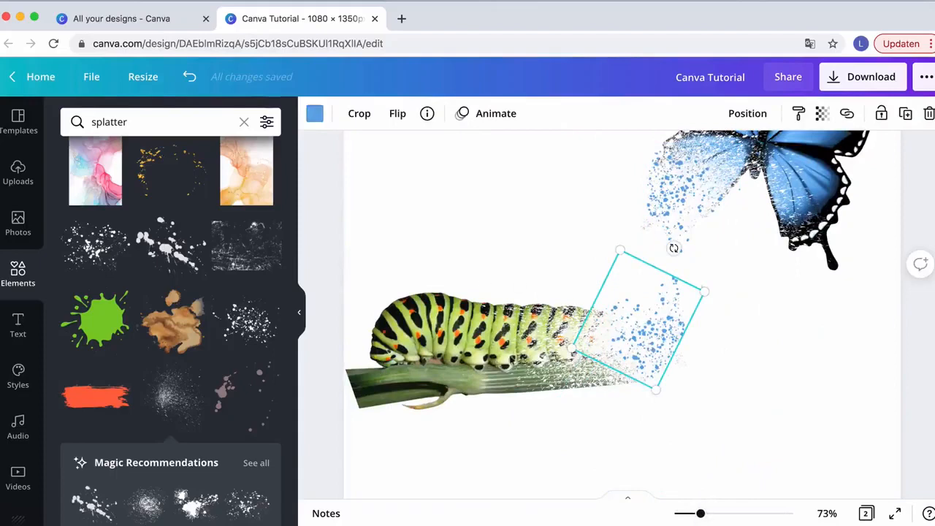
{"action": "left_click", "coordinate": [315, 113]}
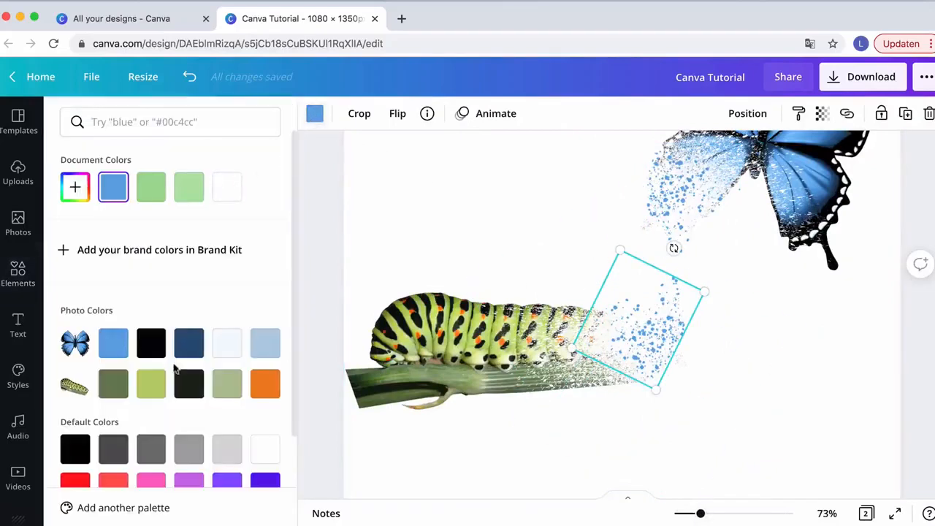
{"action": "left_click", "coordinate": [116, 387]}
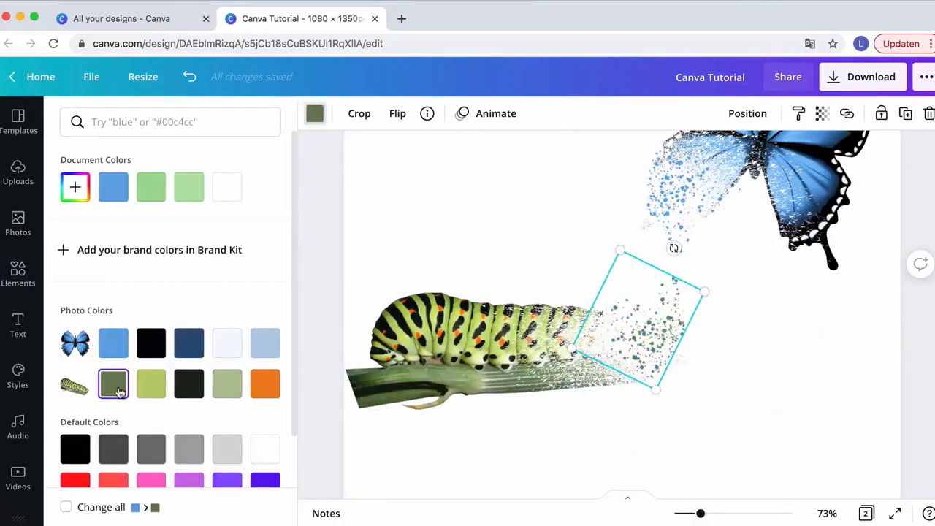
{"action": "left_click", "coordinate": [150, 387]}
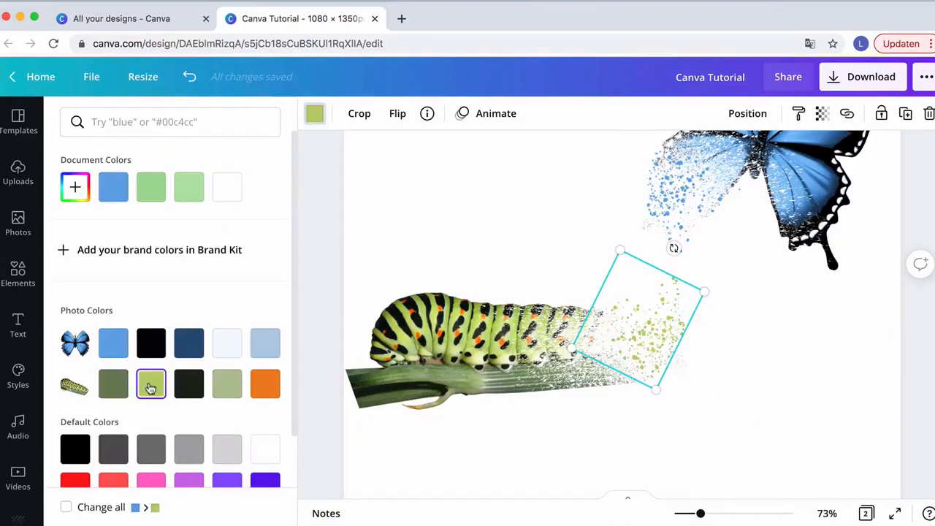
{"action": "left_click", "coordinate": [226, 388]}
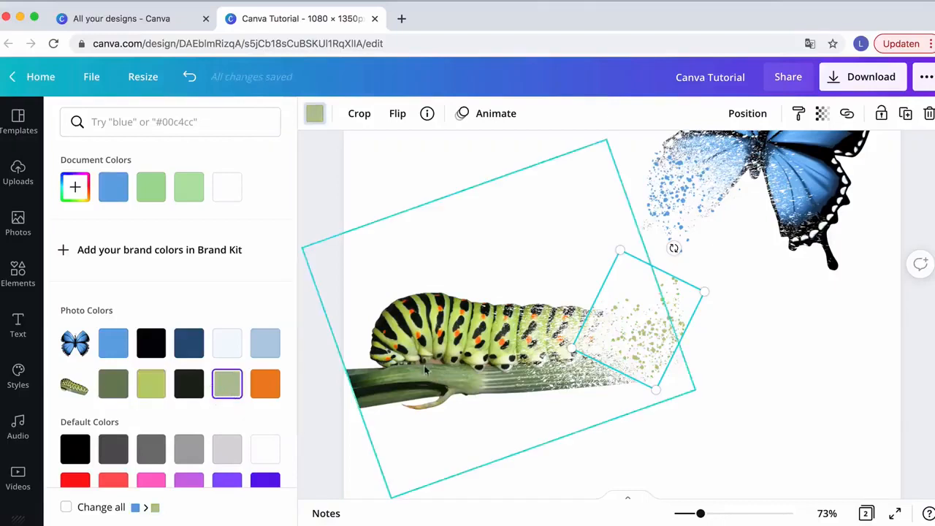
Duplicate the green splatter at the top of the page and move the copy down toward the butterfly
{"action": "left_click", "coordinate": [499, 241]}
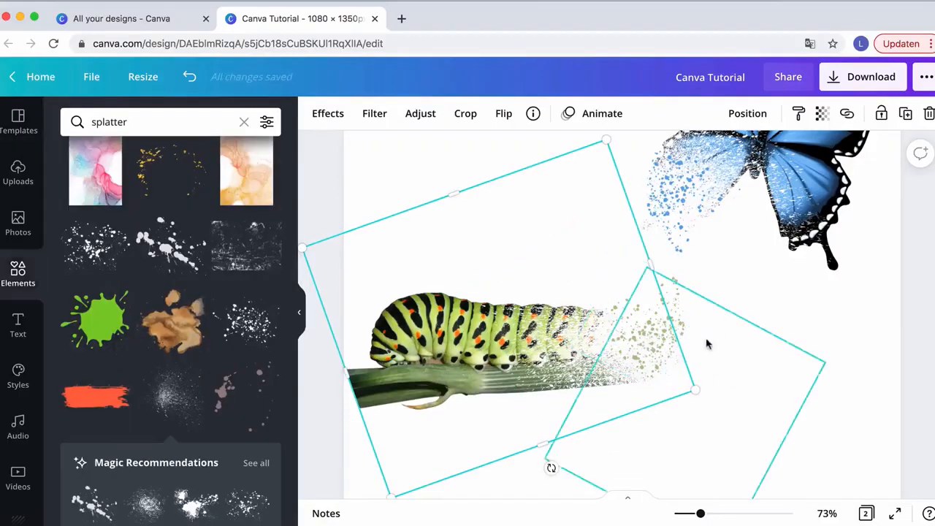
{"action": "scroll", "coordinate": [723, 330], "scroll_direction": "up", "scroll_amount": 1}
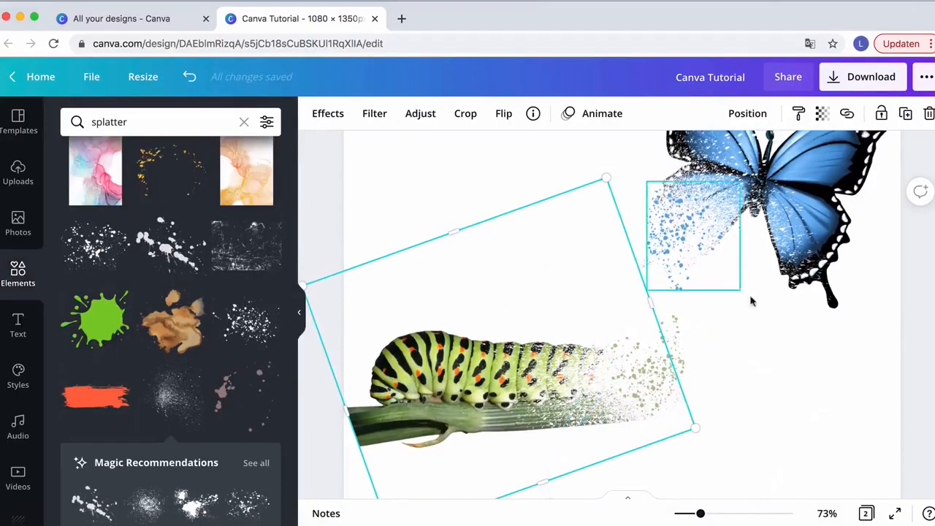
{"action": "scroll", "coordinate": [643, 243], "scroll_direction": "up", "scroll_amount": 4}
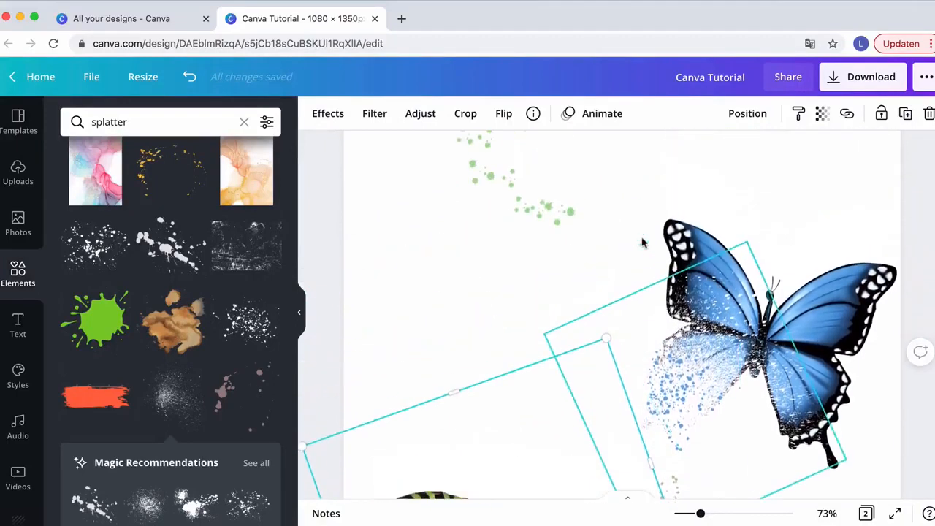
{"action": "left_click", "coordinate": [515, 197]}
{"action": "key", "text": "super+d"}
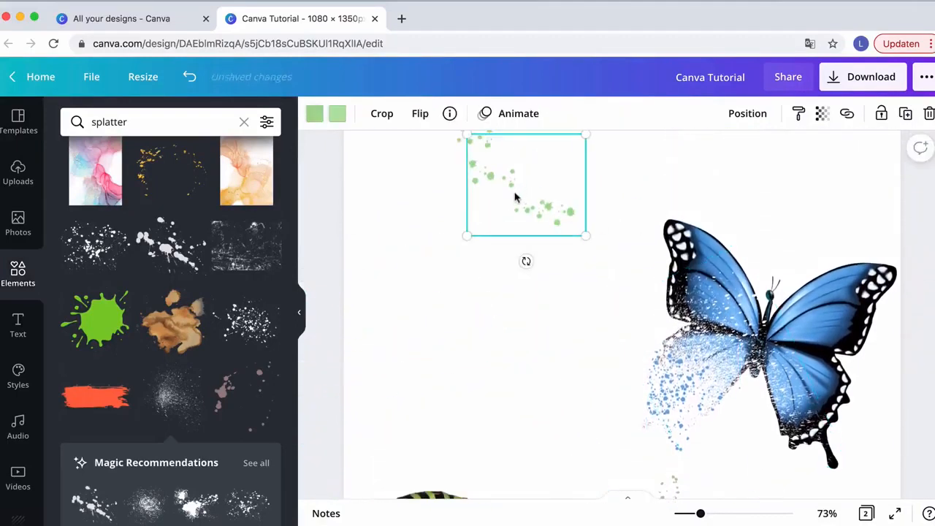
{"action": "left_click_drag", "start_coordinate": [513, 198], "coordinate": [582, 340]}
Rotate and shrink the splatter copy, placing it below the butterfly's dissolving wing above the caterpillar
{"action": "scroll", "coordinate": [583, 339], "scroll_direction": "down", "scroll_amount": 2}
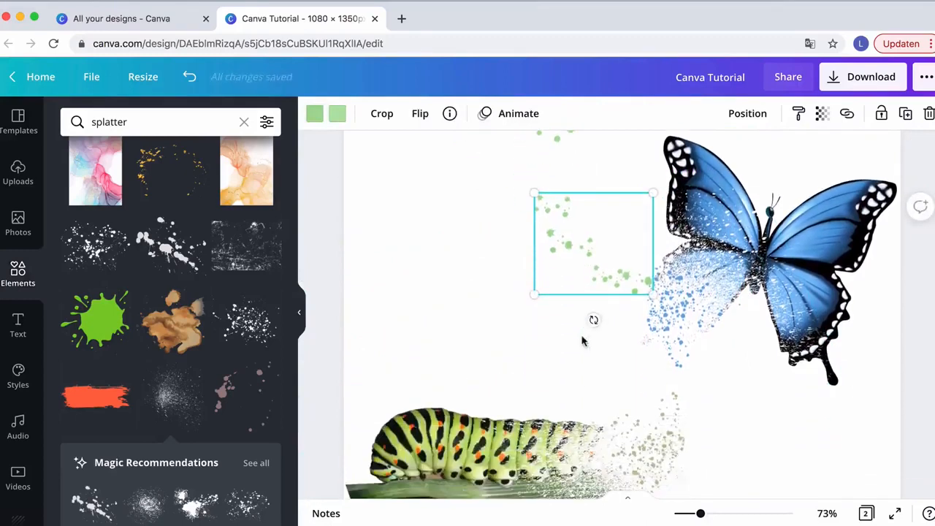
{"action": "left_click_drag", "start_coordinate": [615, 326], "coordinate": [532, 305]}
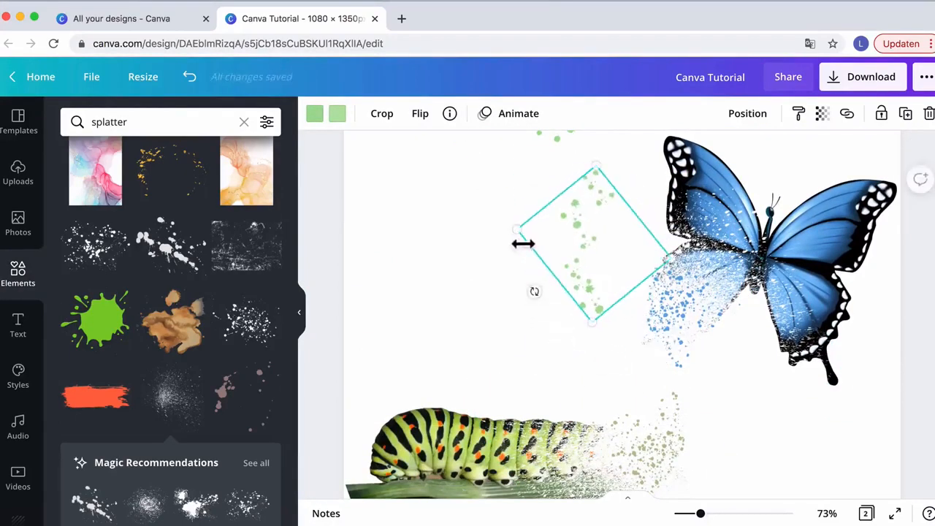
{"action": "left_click_drag", "start_coordinate": [525, 238], "coordinate": [670, 331]}
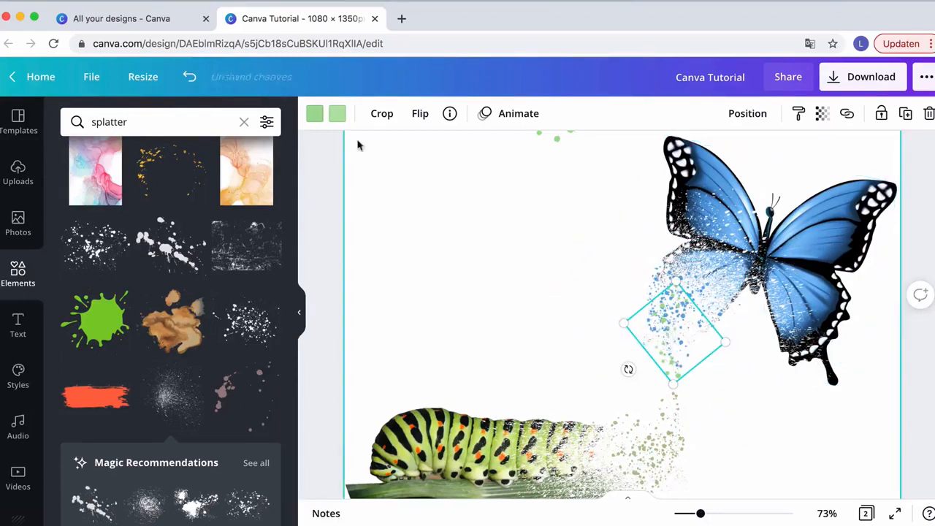
Change both colors of the splatter copy to black, then deselect it
{"action": "left_click", "coordinate": [314, 116]}
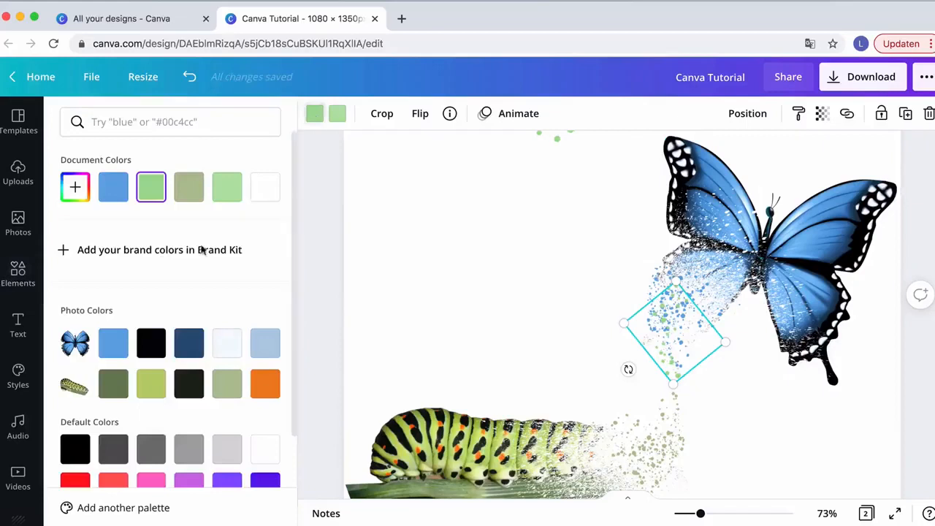
{"action": "left_click", "coordinate": [155, 354]}
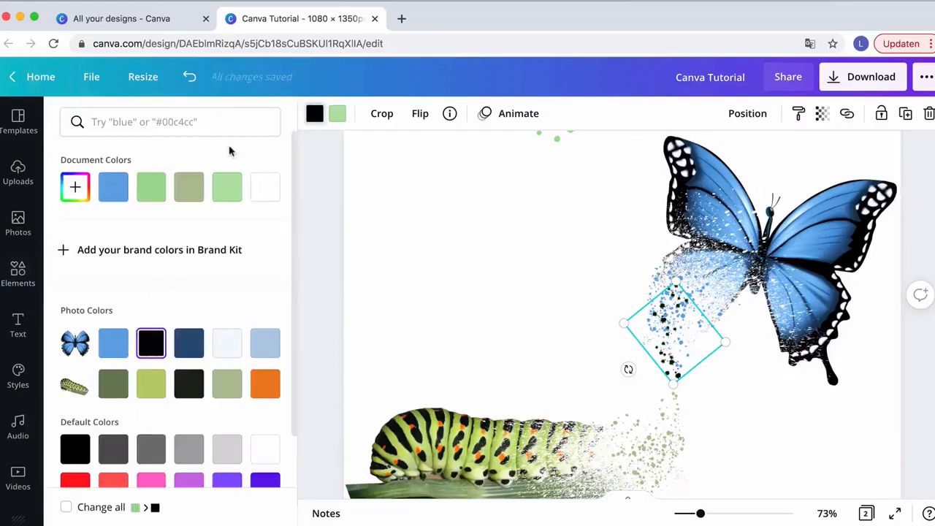
{"action": "left_click", "coordinate": [337, 114]}
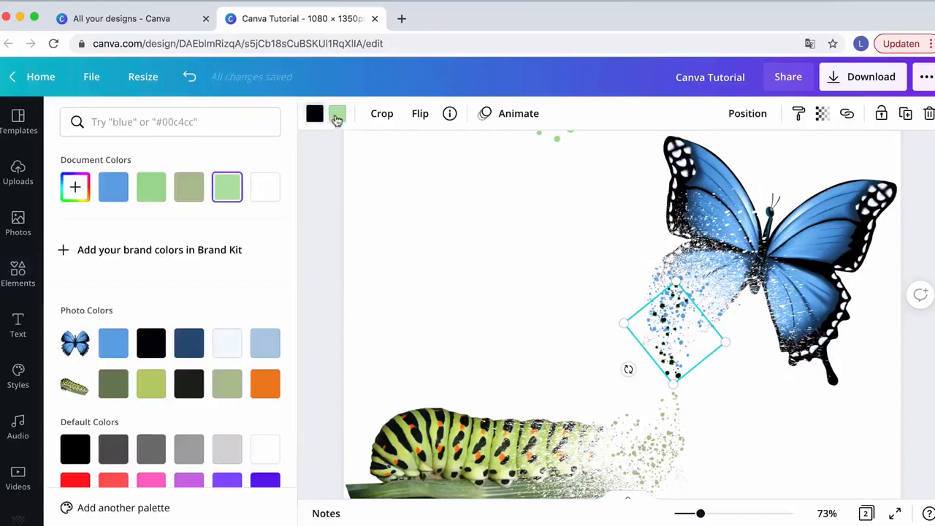
{"action": "left_click", "coordinate": [152, 348]}
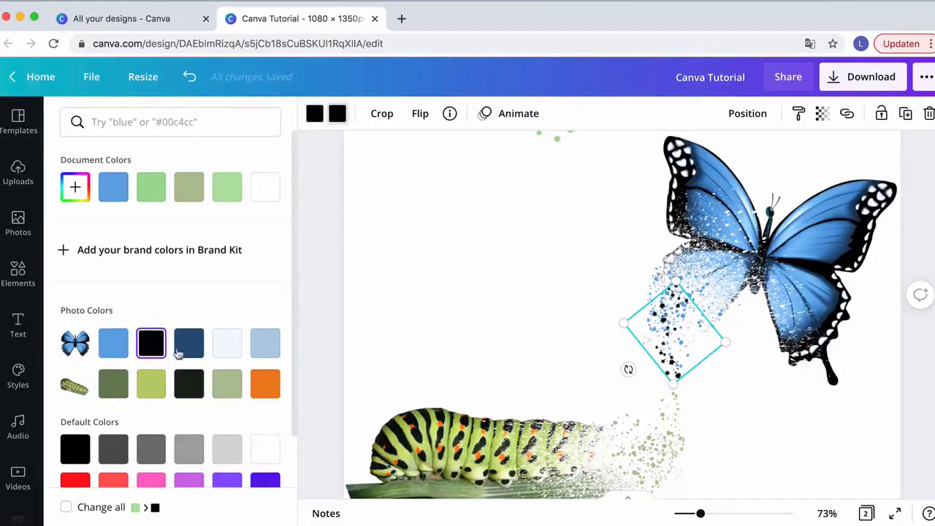
{"action": "left_click", "coordinate": [453, 233]}
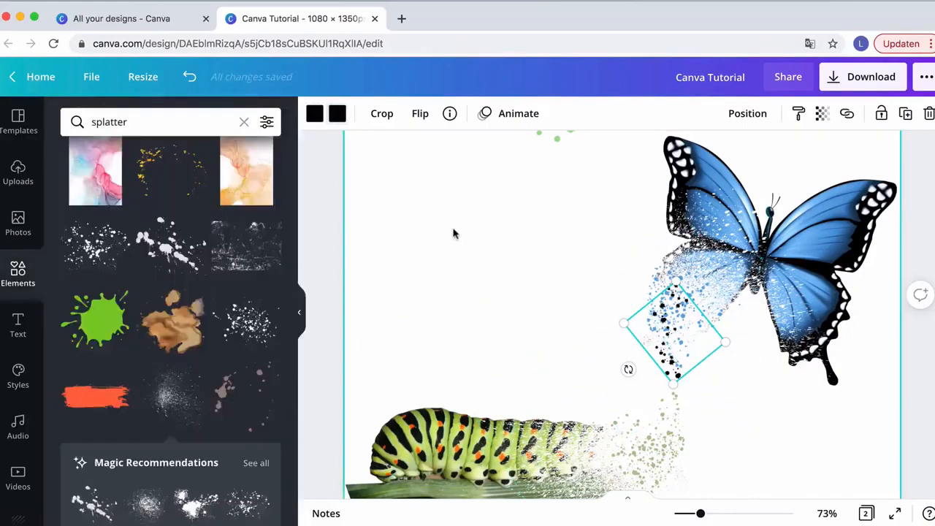
{"action": "left_click", "coordinate": [453, 233]}
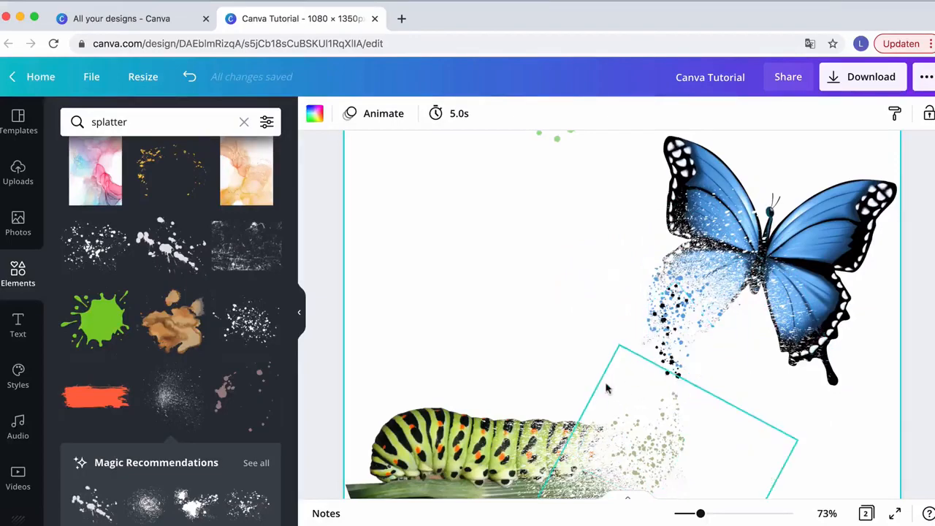
{"action": "scroll", "coordinate": [574, 400], "scroll_direction": "down", "scroll_amount": 2}
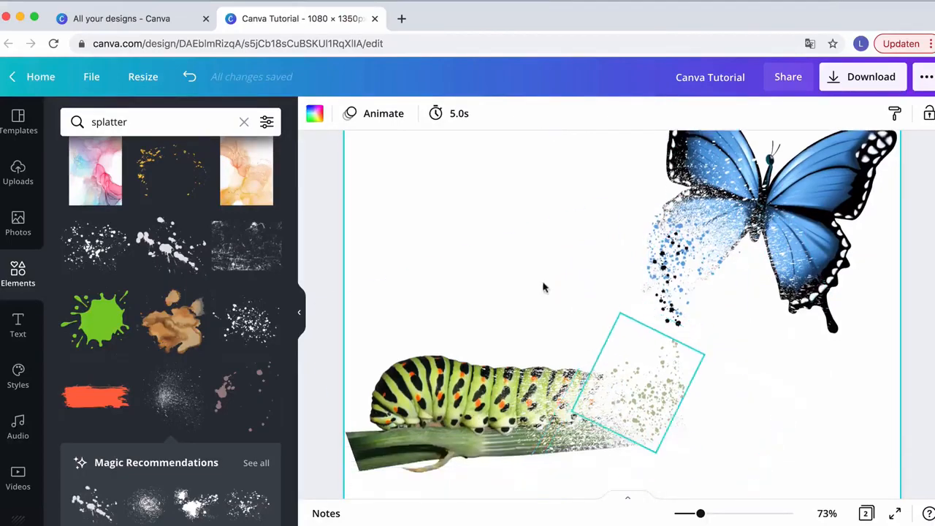
Duplicate the green splatter at the top of the page and move the copy down toward the caterpillar
{"action": "scroll", "coordinate": [526, 256], "scroll_direction": "up", "scroll_amount": 5}
{"action": "left_click", "coordinate": [501, 198]}
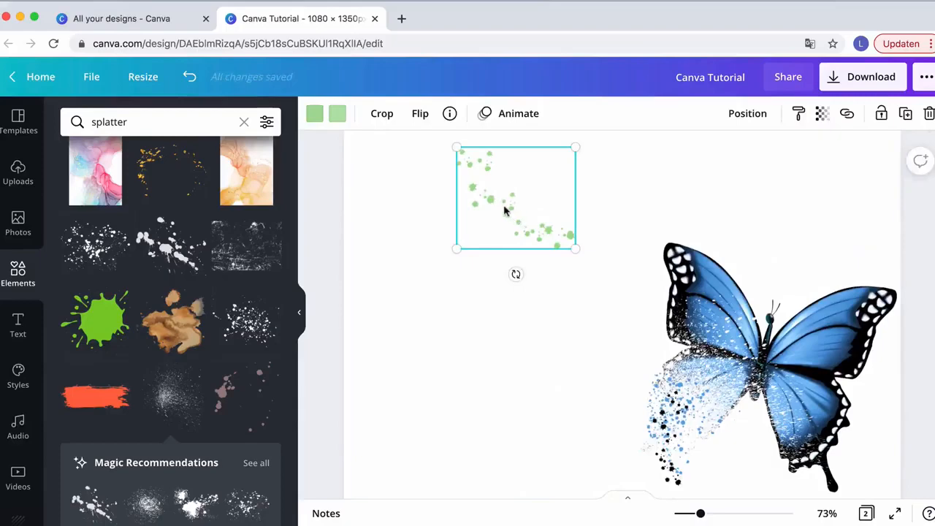
{"action": "key", "text": "super+d"}
{"action": "left_click_drag", "start_coordinate": [504, 211], "coordinate": [525, 383]}
{"action": "scroll", "coordinate": [526, 383], "scroll_direction": "down", "scroll_amount": 3}
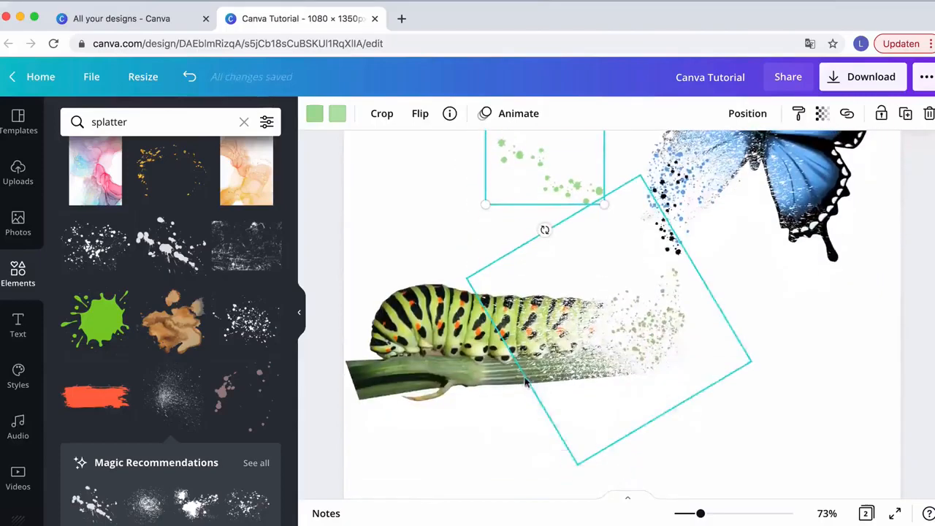
{"action": "scroll", "coordinate": [533, 209], "scroll_direction": "up", "scroll_amount": 2}
Rotate and shrink the new splatter copy and place it over the caterpillar's dissolving tail
{"action": "left_click_drag", "start_coordinate": [550, 265], "coordinate": [626, 202]}
{"action": "scroll", "coordinate": [625, 212], "scroll_direction": "up", "scroll_amount": 3}
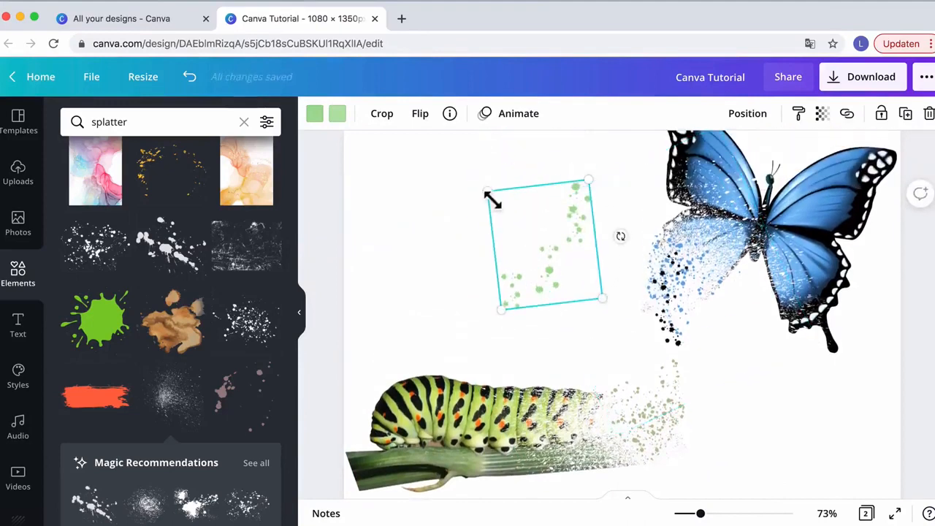
{"action": "left_click_drag", "start_coordinate": [493, 201], "coordinate": [534, 235]}
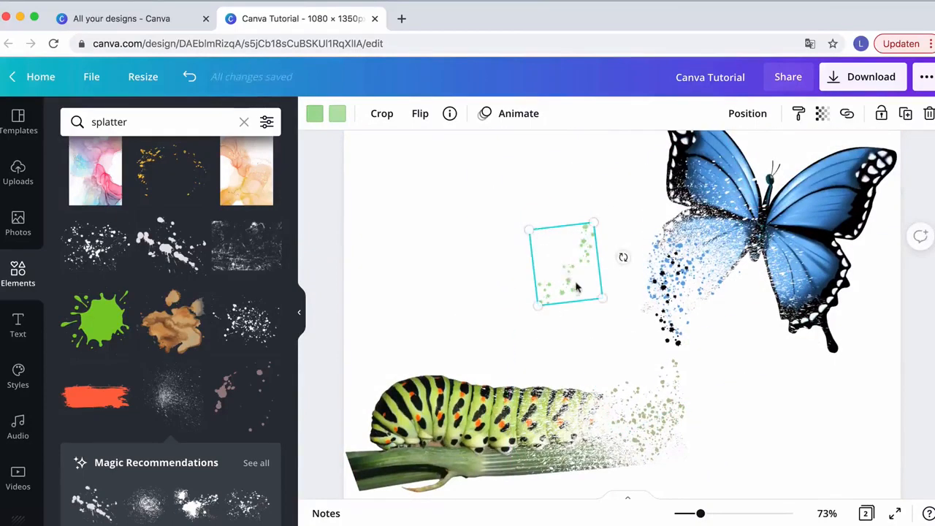
{"action": "left_click_drag", "start_coordinate": [576, 287], "coordinate": [664, 407]}
Recolor the copy's two colors to the caterpillar's orange and near-black photo colors, then deselect it
{"action": "left_click", "coordinate": [316, 117]}
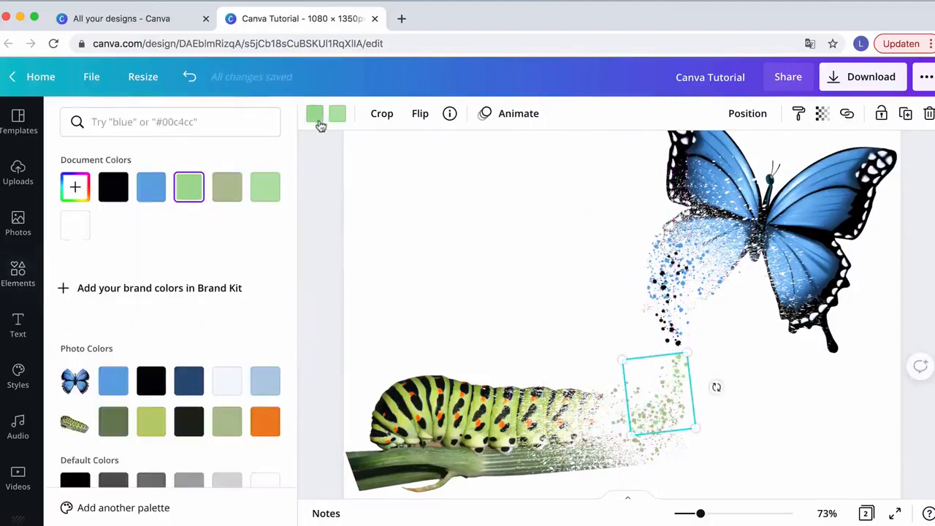
{"action": "left_click", "coordinate": [266, 424]}
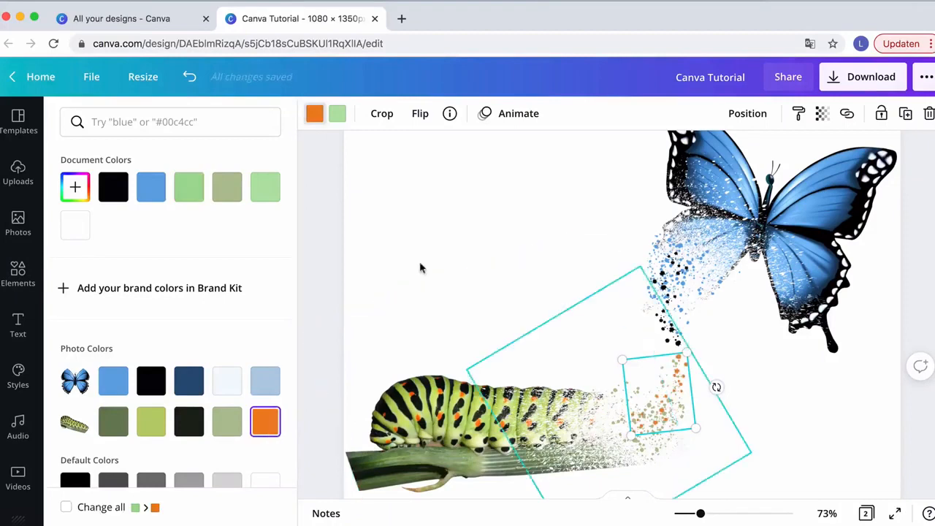
{"action": "left_click", "coordinate": [337, 113]}
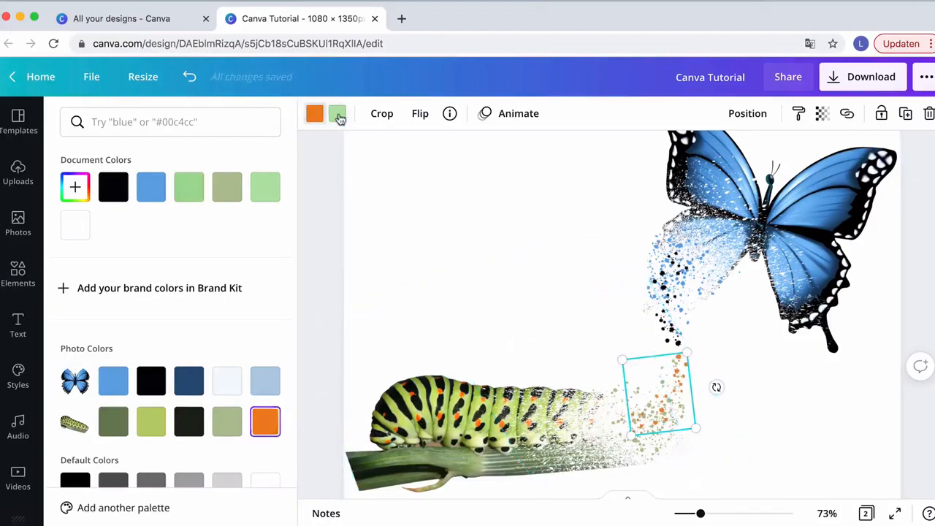
{"action": "left_click", "coordinate": [188, 418]}
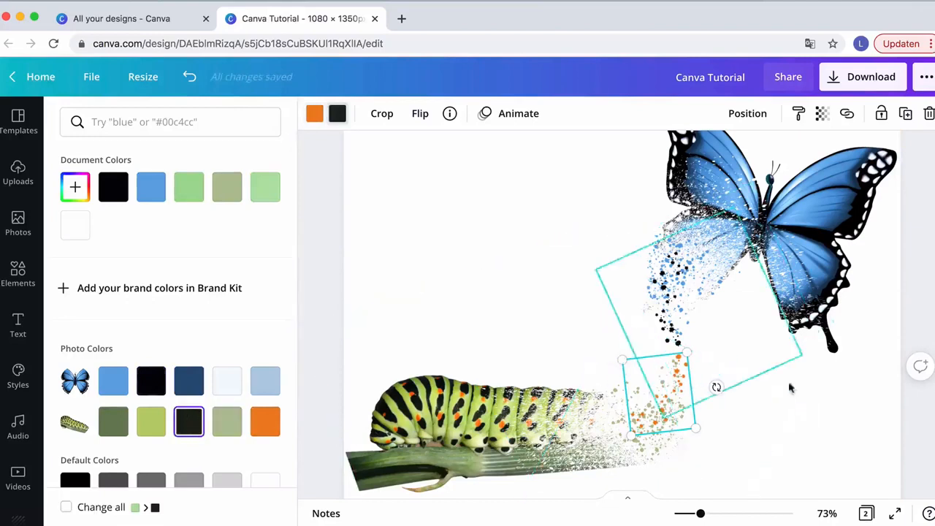
{"action": "left_click", "coordinate": [821, 403]}
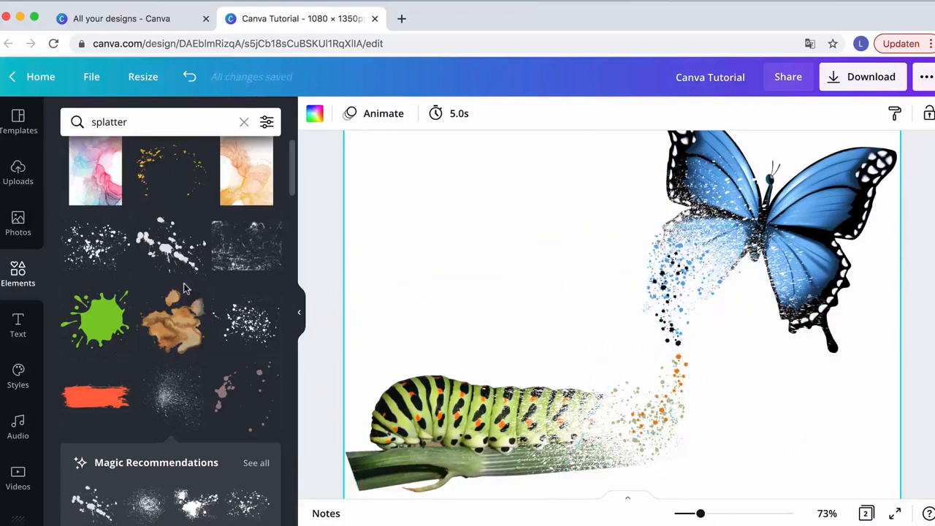
Browse the splatter results and add a green dotted splatter element
{"action": "scroll", "coordinate": [192, 332], "scroll_direction": "down", "scroll_amount": 5}
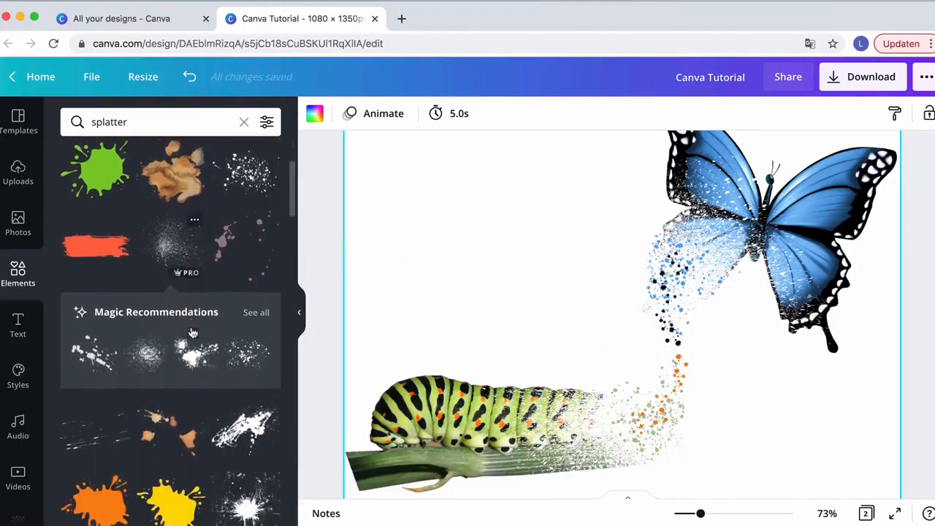
{"action": "scroll", "coordinate": [192, 333], "scroll_direction": "up", "scroll_amount": 6}
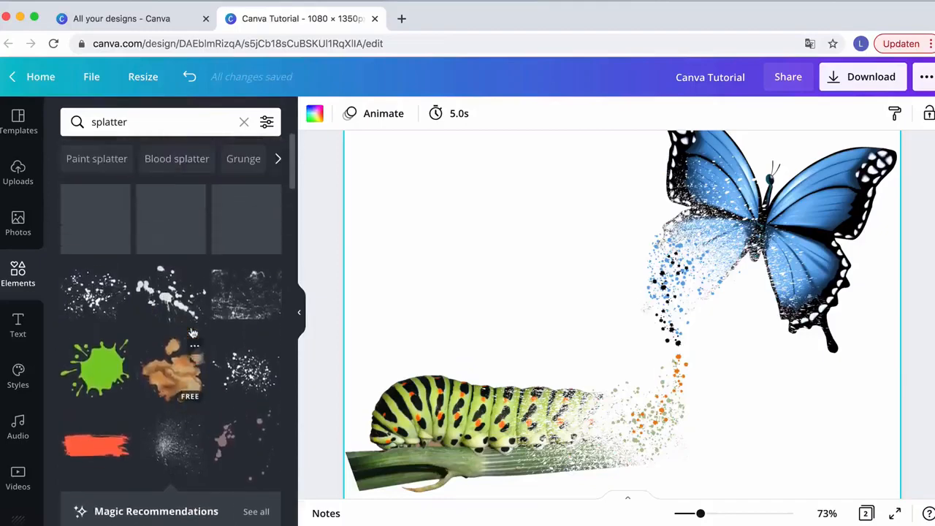
{"action": "scroll", "coordinate": [192, 332], "scroll_direction": "down", "scroll_amount": 15}
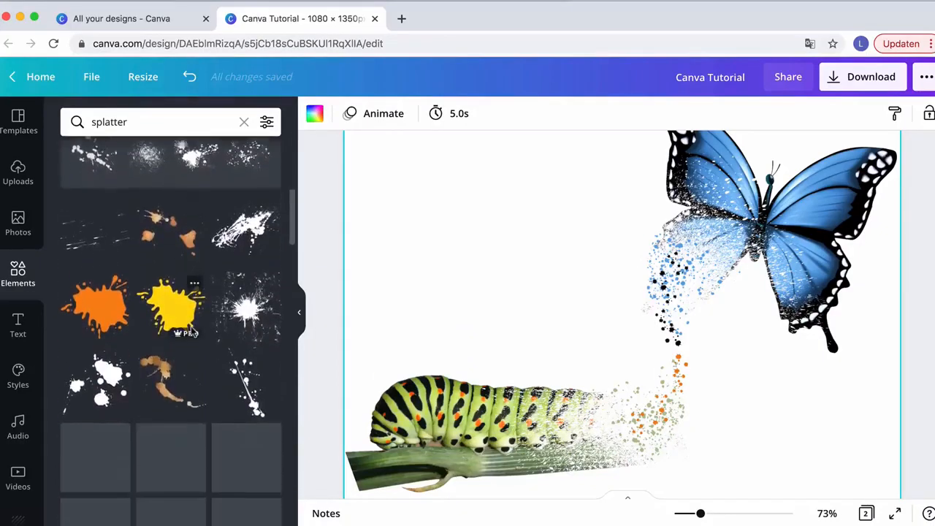
{"action": "scroll", "coordinate": [187, 374], "scroll_direction": "down", "scroll_amount": 6}
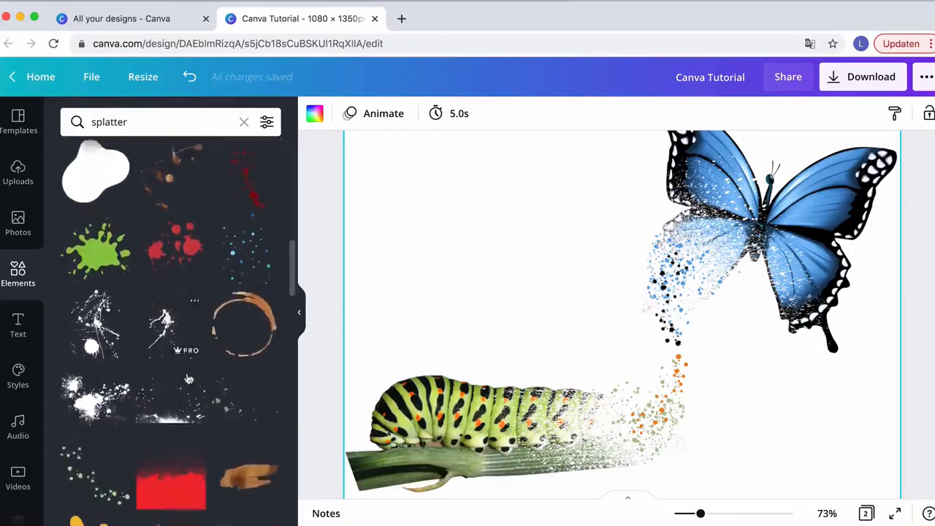
{"action": "scroll", "coordinate": [191, 389], "scroll_direction": "down", "scroll_amount": 2}
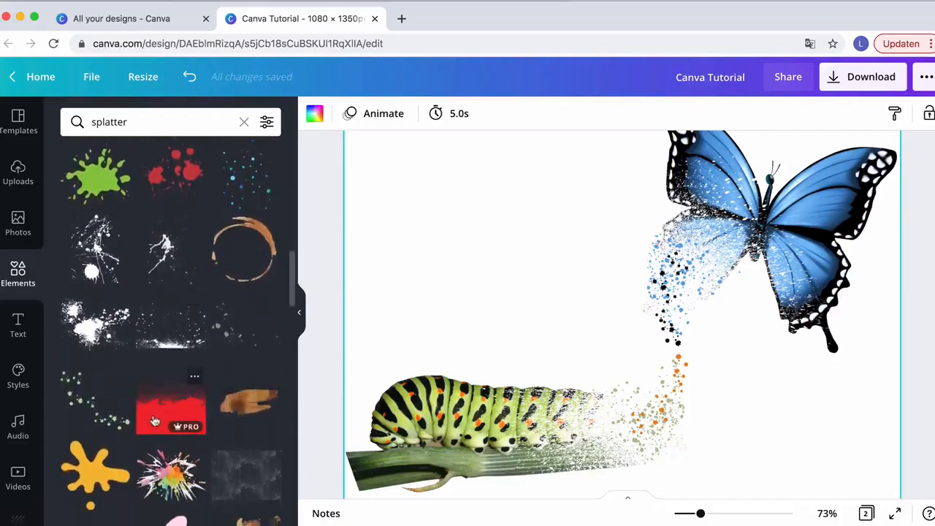
{"action": "left_click", "coordinate": [86, 399]}
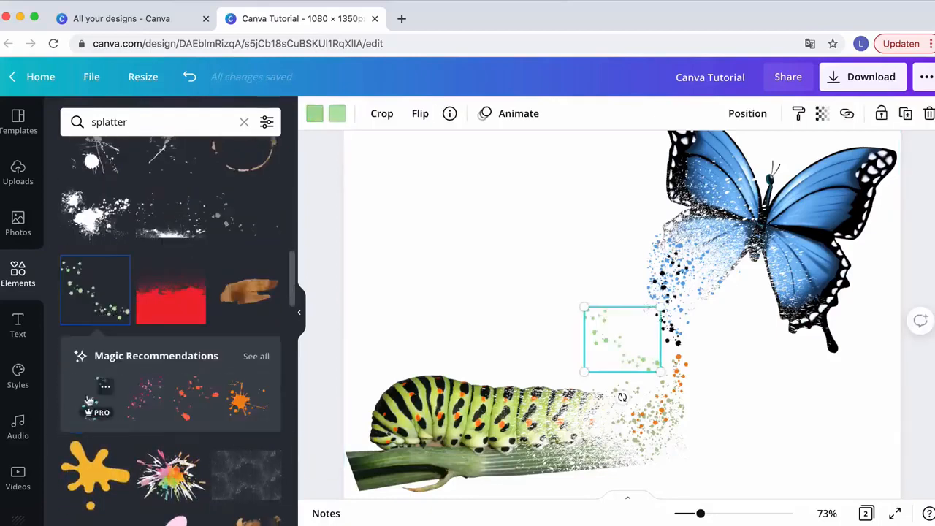
Open the splatter recommendations, add a pink splatter and delete it
{"action": "left_click", "coordinate": [257, 357]}
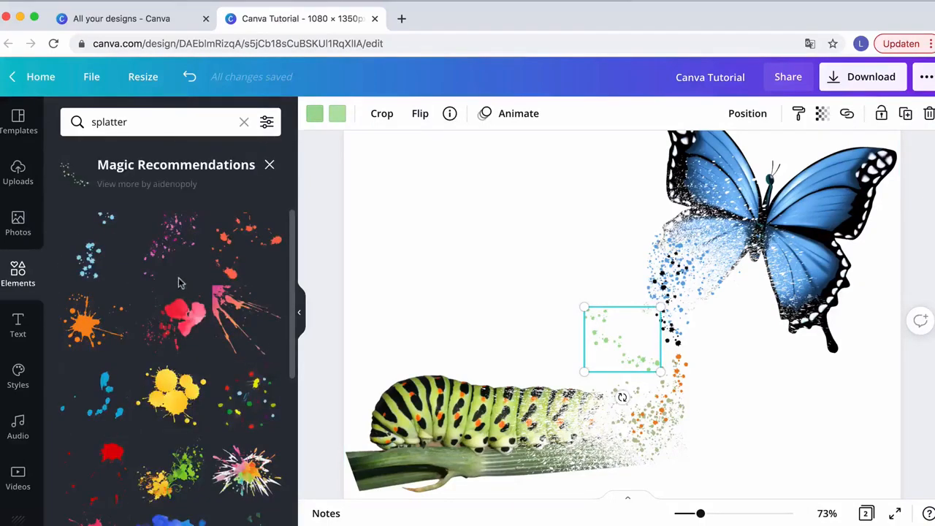
{"action": "scroll", "coordinate": [162, 375], "scroll_direction": "down", "scroll_amount": 5}
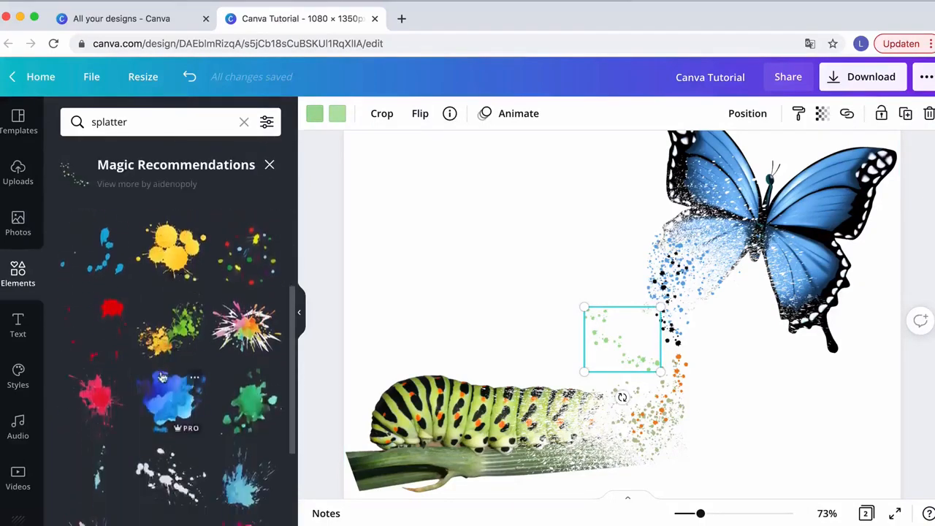
{"action": "scroll", "coordinate": [161, 376], "scroll_direction": "up", "scroll_amount": 4}
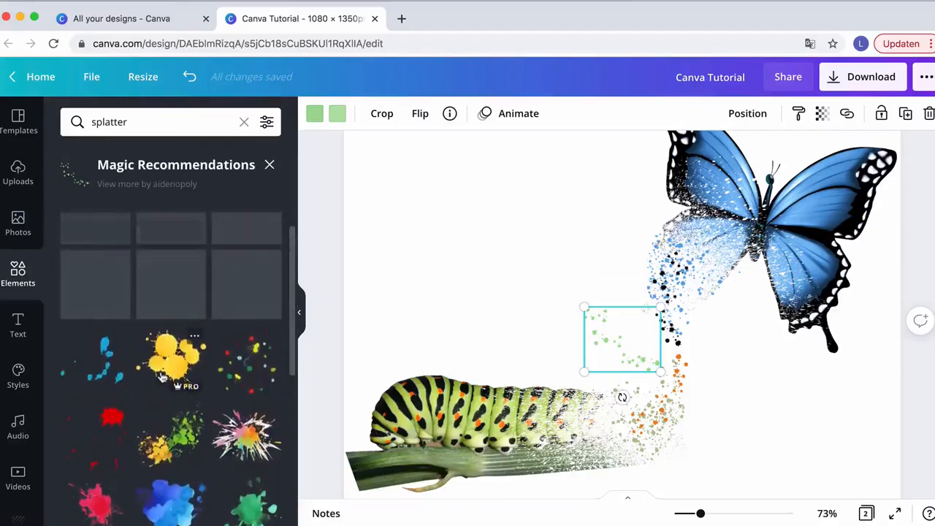
{"action": "scroll", "coordinate": [162, 377], "scroll_direction": "up", "scroll_amount": 1}
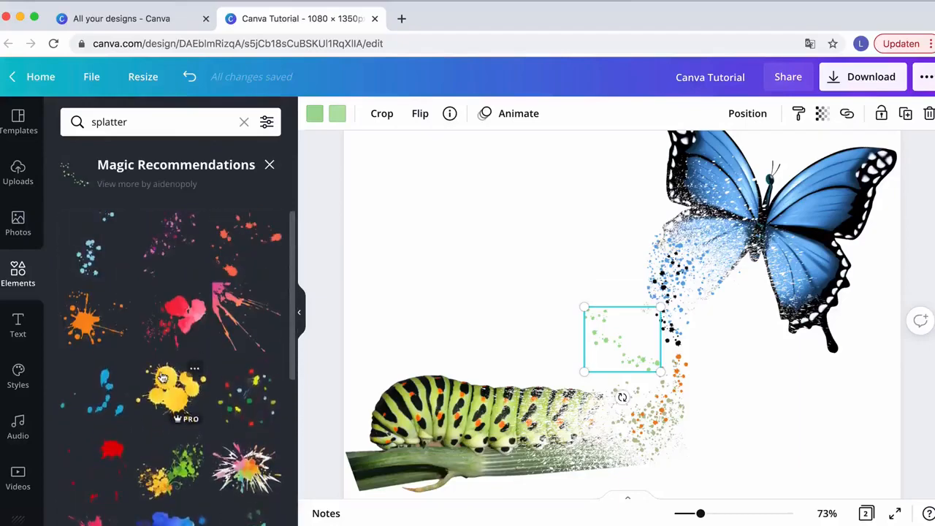
{"action": "left_click", "coordinate": [167, 244]}
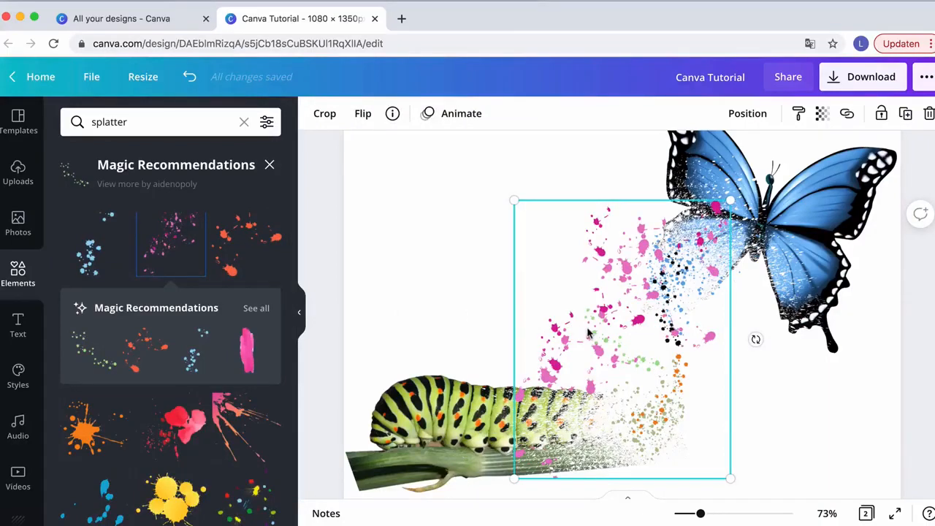
{"action": "key", "text": "Delete"}
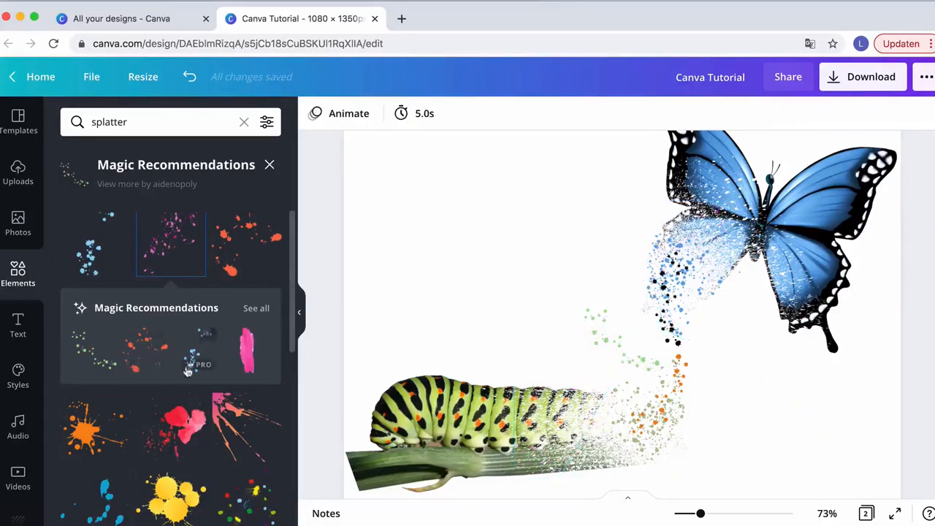
Add a red-orange splatter from the recommendations and shrink it over the caterpillar's tail
{"action": "left_click", "coordinate": [141, 348]}
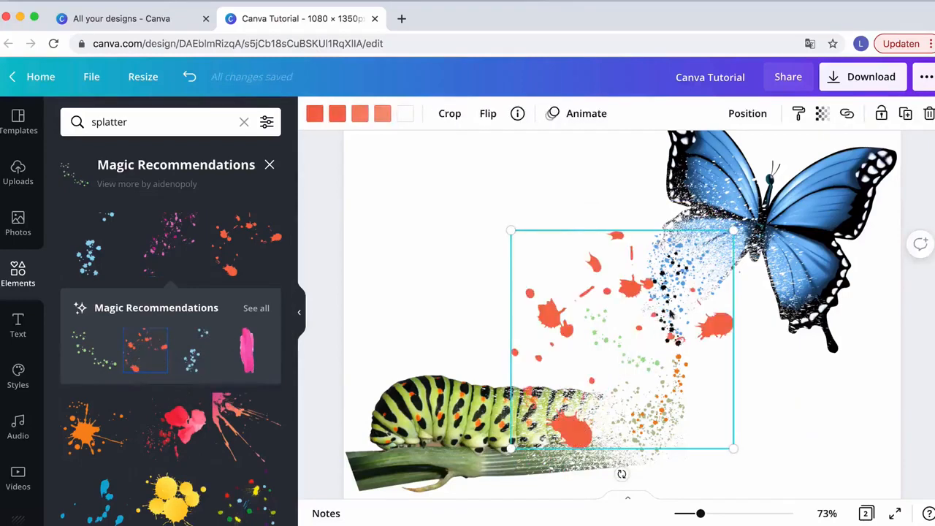
{"action": "left_click_drag", "start_coordinate": [534, 250], "coordinate": [442, 231]}
{"action": "key", "text": "Delete"}
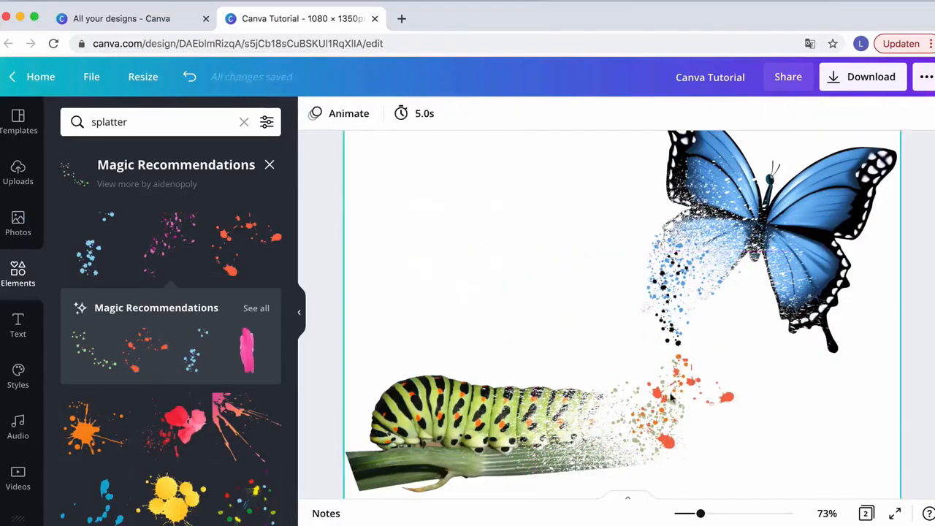
Rotate the red-orange splatter about 131° and move it up beneath the butterfly's dissolving wing
{"action": "left_click", "coordinate": [687, 394]}
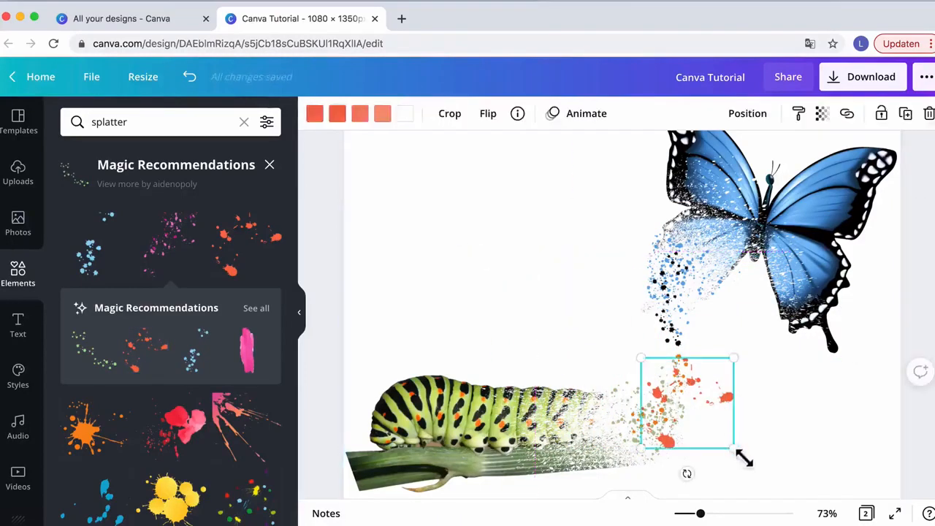
{"action": "left_click_drag", "start_coordinate": [744, 459], "coordinate": [627, 346]}
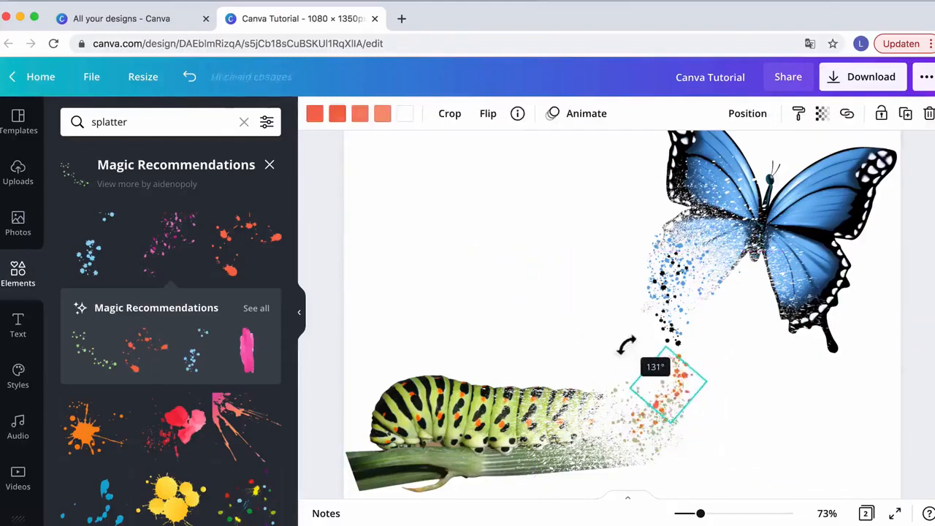
{"action": "left_click_drag", "start_coordinate": [683, 378], "coordinate": [677, 322]}
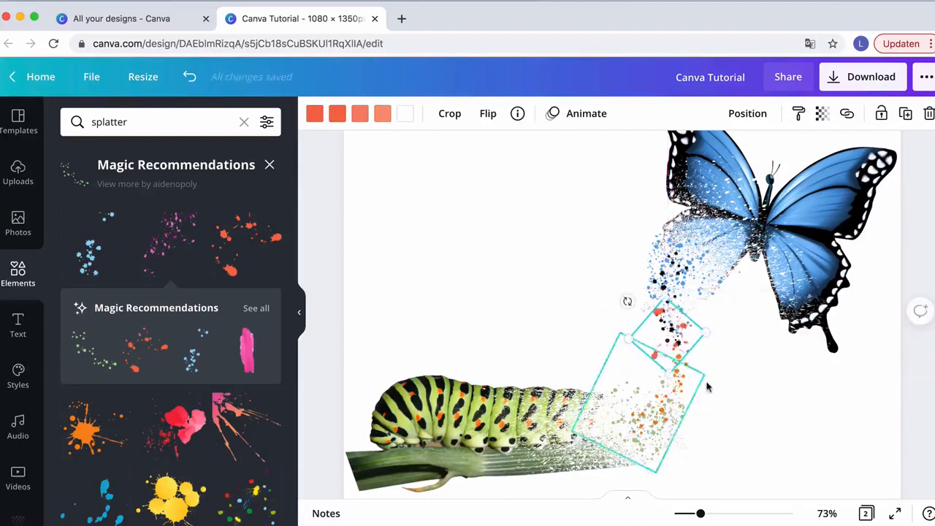
{"action": "left_click_drag", "start_coordinate": [677, 383], "coordinate": [680, 353]}
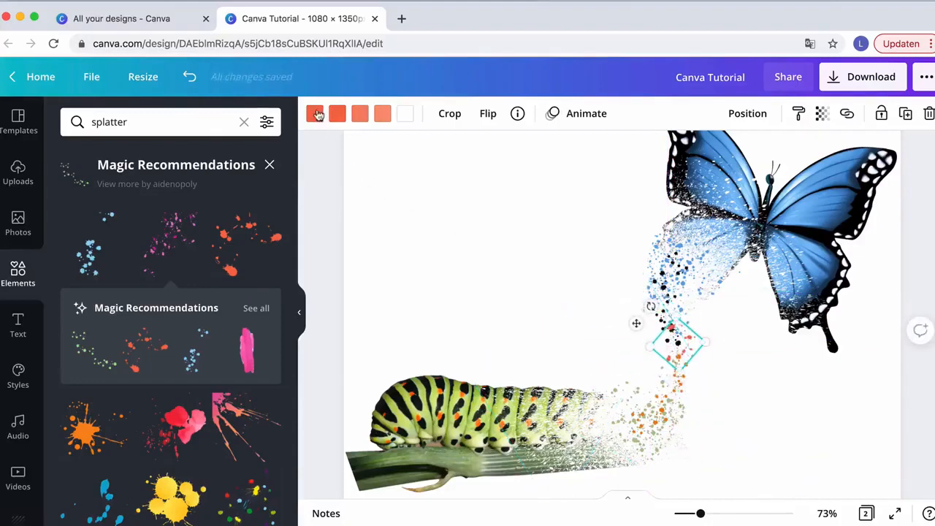
Recolor the splatter's first four colors to navy, black, orange and blue from the photo colors
{"action": "left_click", "coordinate": [314, 114]}
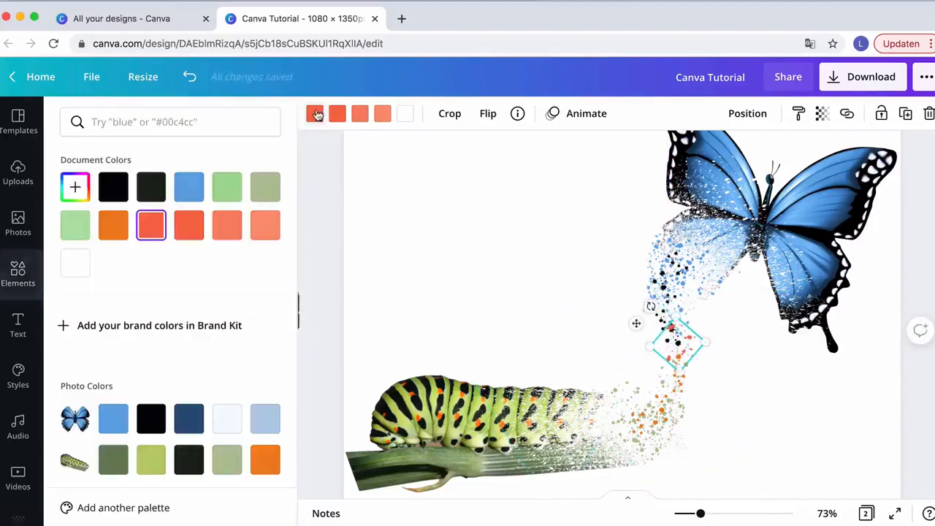
{"action": "left_click", "coordinate": [183, 426]}
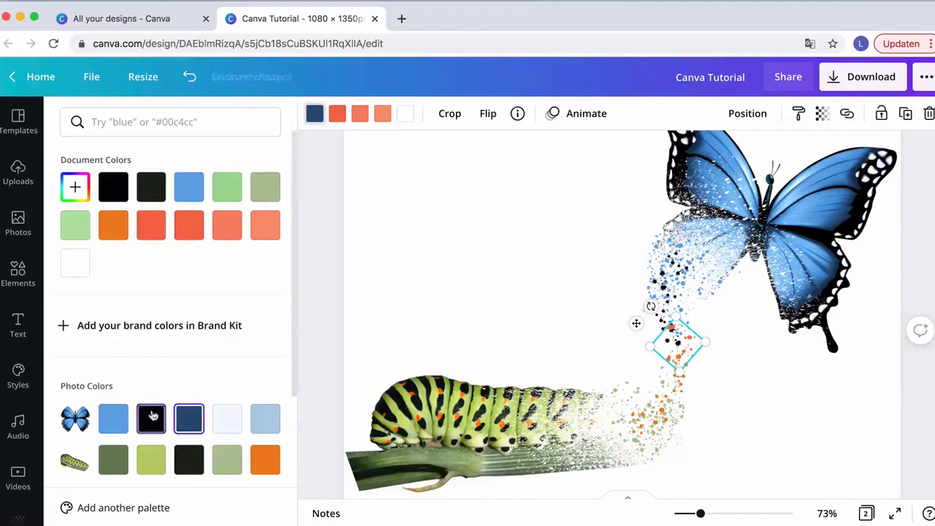
{"action": "left_click", "coordinate": [336, 113]}
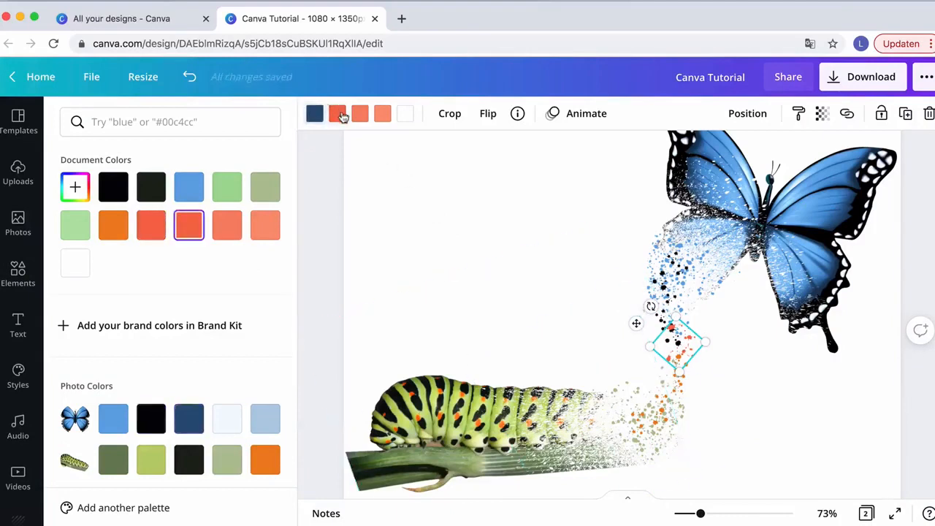
{"action": "left_click", "coordinate": [155, 427]}
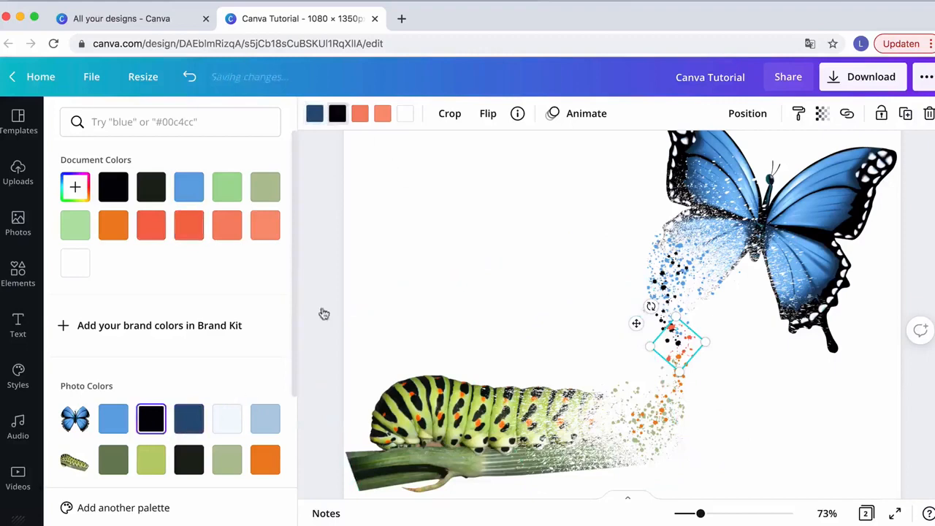
{"action": "left_click", "coordinate": [363, 115]}
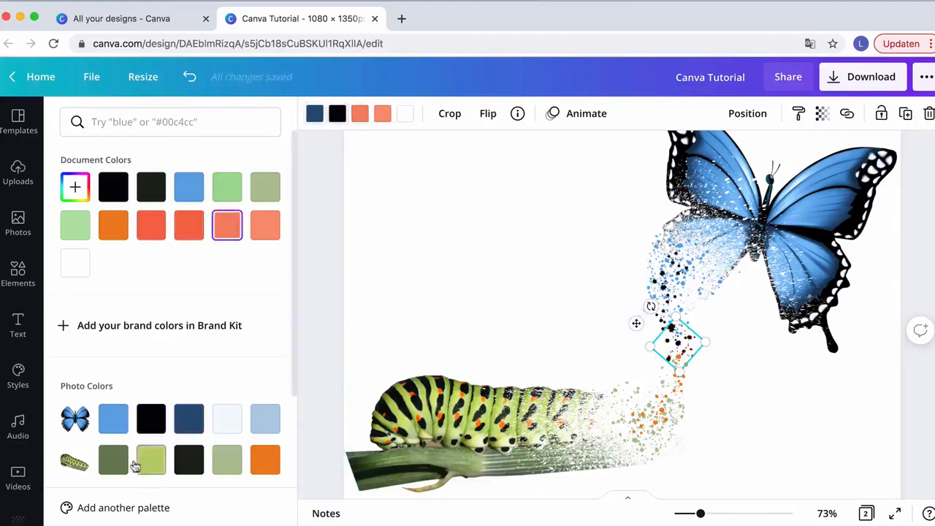
{"action": "left_click", "coordinate": [266, 460]}
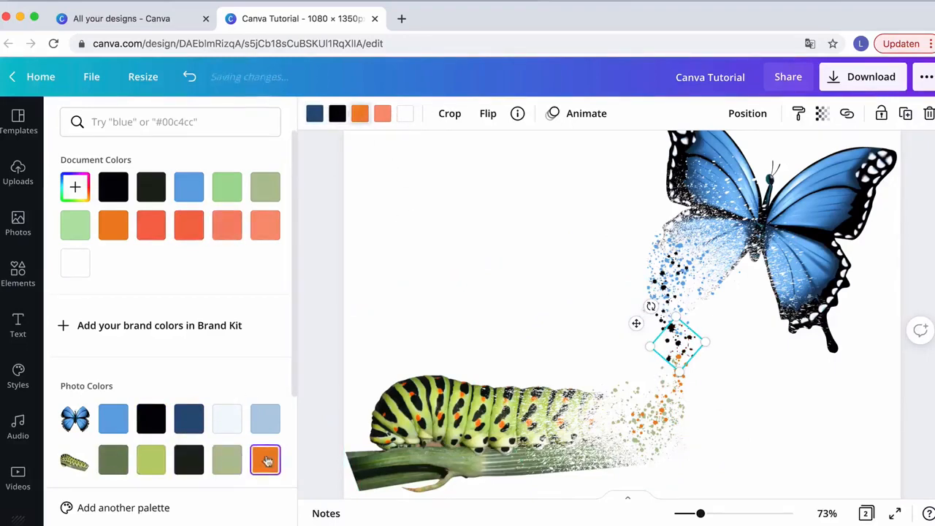
{"action": "left_click", "coordinate": [389, 117]}
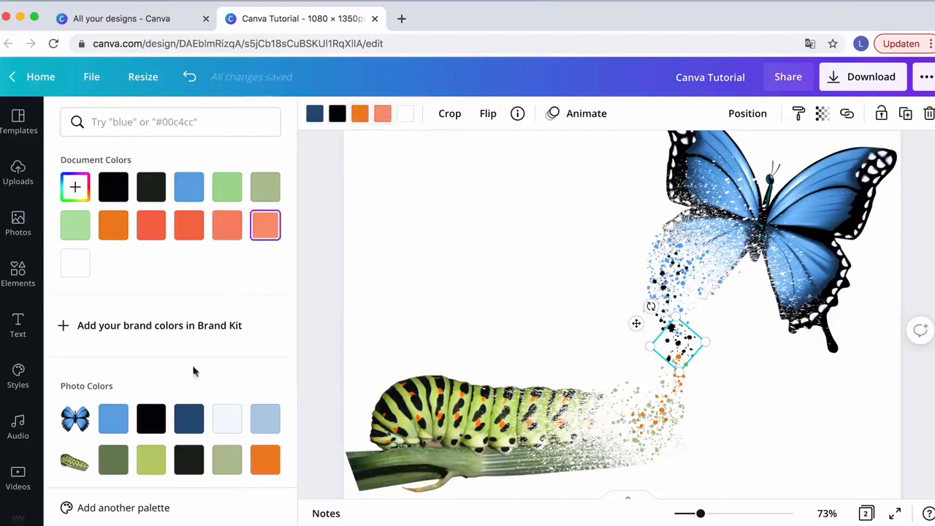
{"action": "left_click", "coordinate": [113, 418]}
{"action": "left_click", "coordinate": [405, 114]}
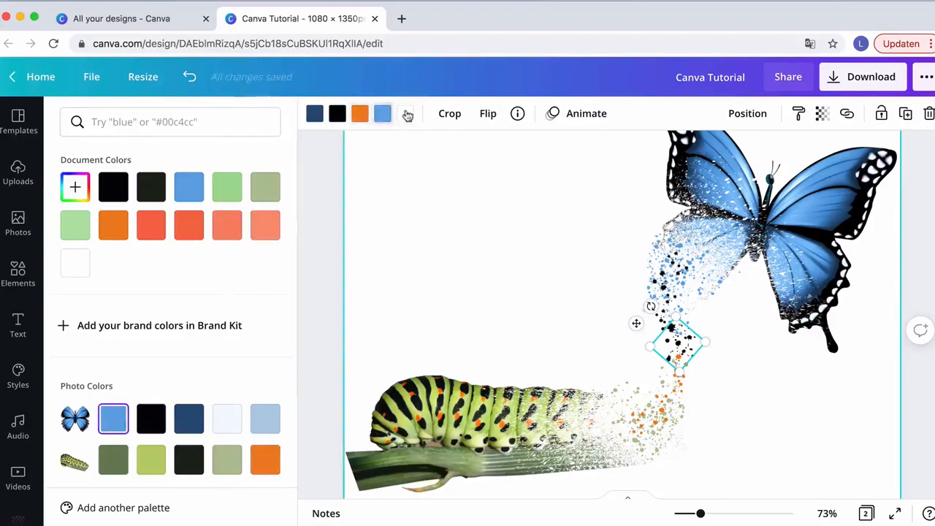
Scroll between page 1 and page 2 to compare the original design with the recreation
{"action": "left_click", "coordinate": [264, 462]}
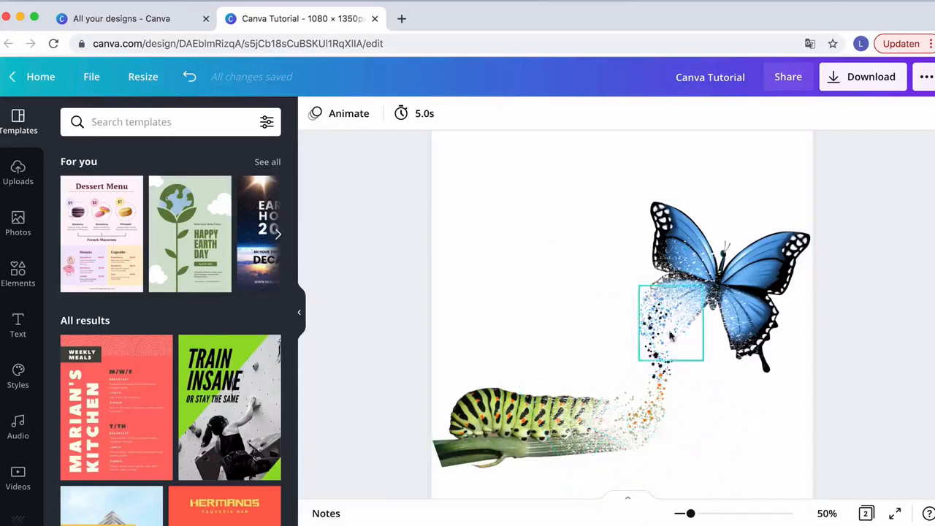
{"action": "scroll", "coordinate": [679, 365], "scroll_direction": "up", "scroll_amount": 10}
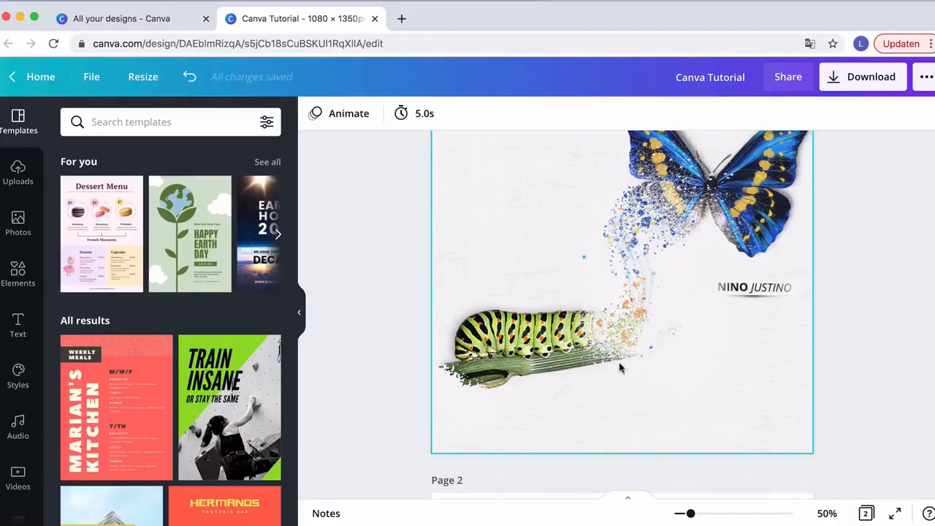
{"action": "scroll", "coordinate": [619, 368], "scroll_direction": "down", "scroll_amount": 4}
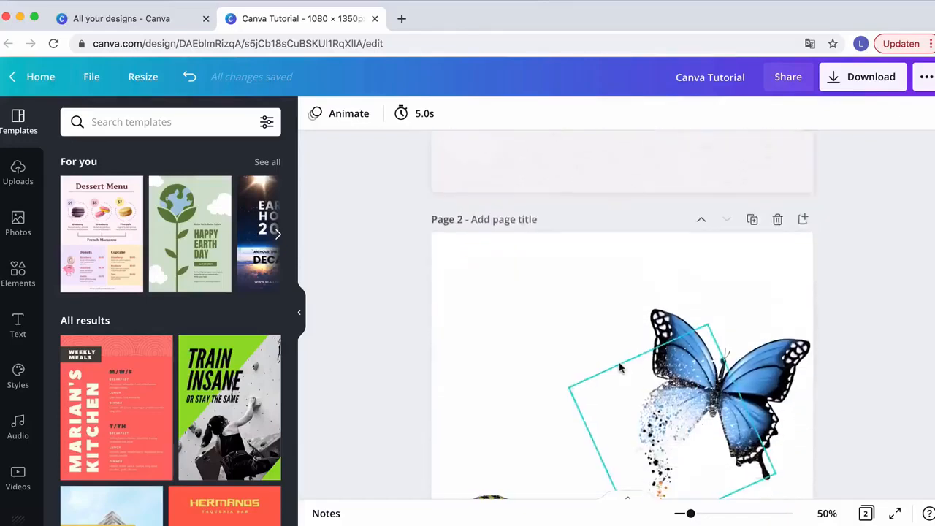
{"action": "scroll", "coordinate": [619, 367], "scroll_direction": "up", "scroll_amount": 4}
{"action": "scroll", "coordinate": [620, 367], "scroll_direction": "down", "scroll_amount": 4}
{"action": "scroll", "coordinate": [623, 365], "scroll_direction": "down", "scroll_amount": 5}
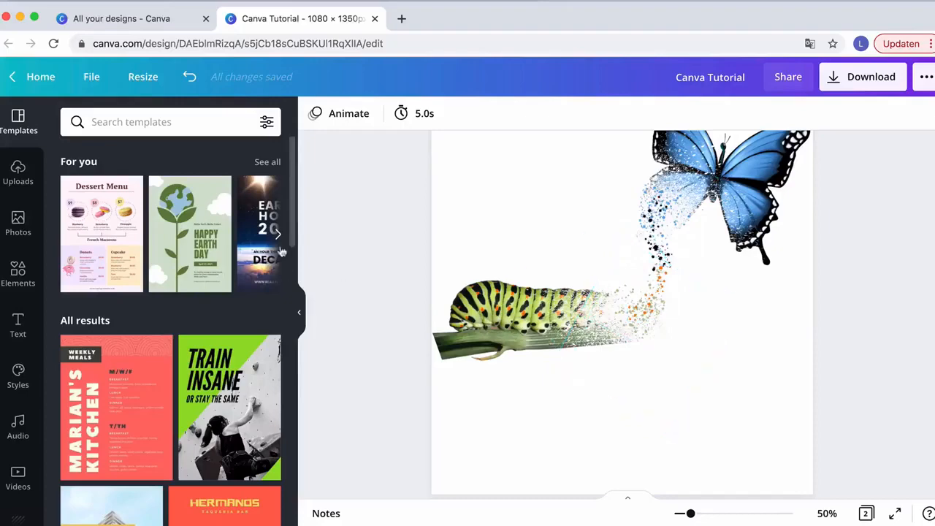
Search the elements for "splatter" and add a grey dust splatter to page 2
{"action": "left_click", "coordinate": [18, 277]}
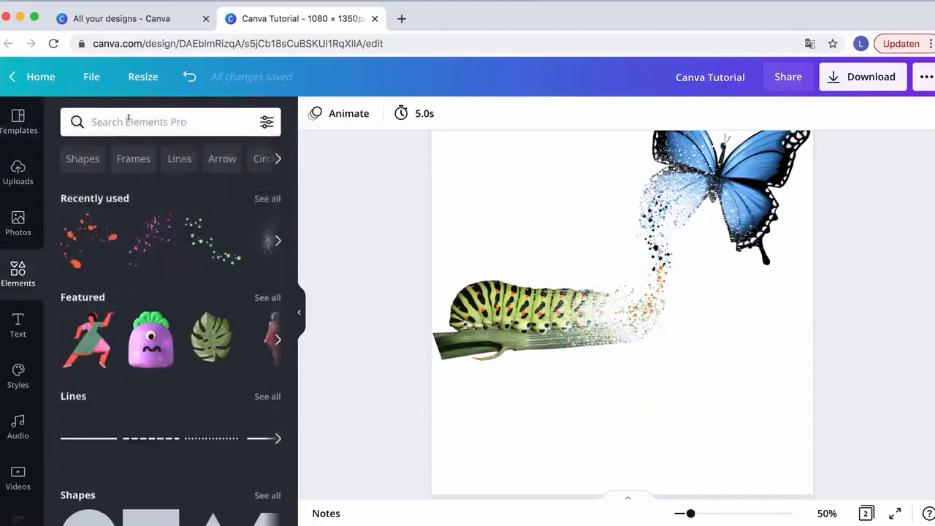
{"action": "left_click", "coordinate": [129, 118]}
{"action": "type", "text": "splatter"}
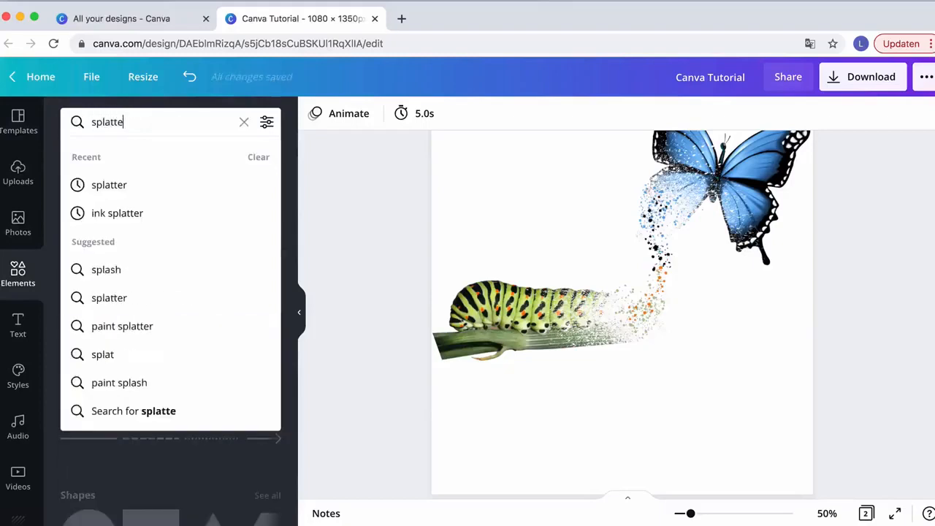
{"action": "key", "text": "Return"}
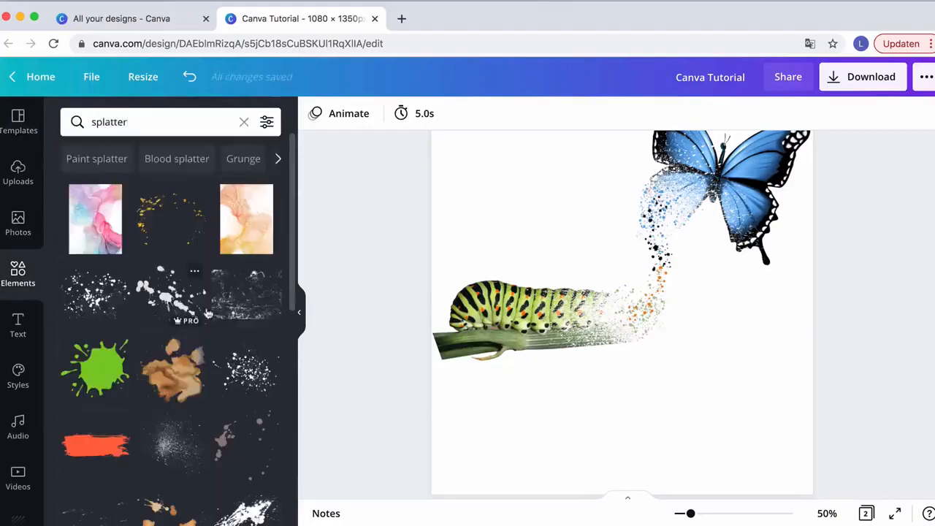
{"action": "scroll", "coordinate": [196, 350], "scroll_direction": "down", "scroll_amount": 3}
{"action": "left_click", "coordinate": [176, 352]}
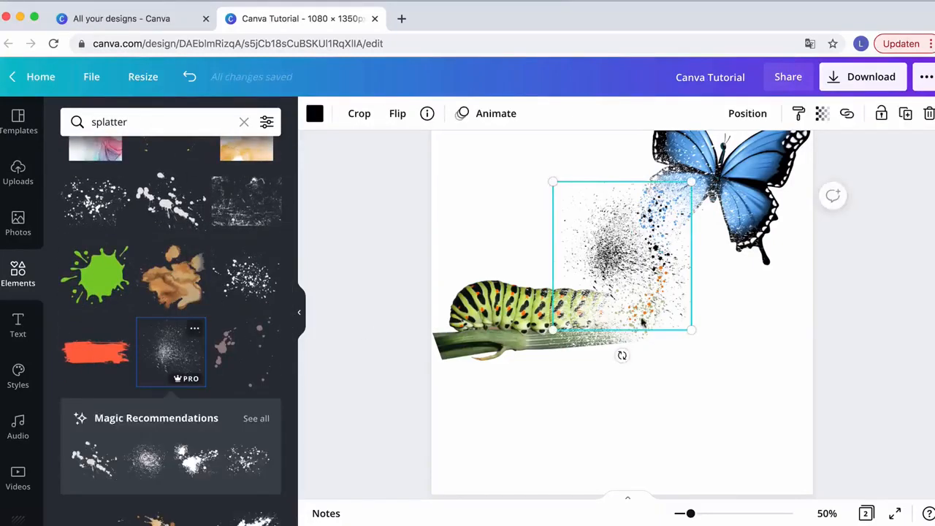
Recolor the dust splatter white, then shrink it and place it over the trail between caterpillar and butterfly
{"action": "left_click", "coordinate": [315, 115]}
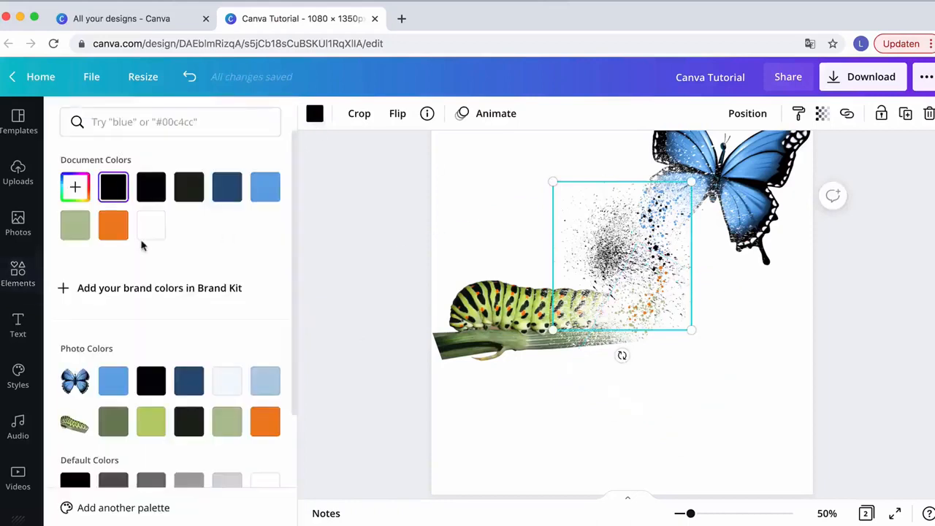
{"action": "left_click", "coordinate": [154, 230]}
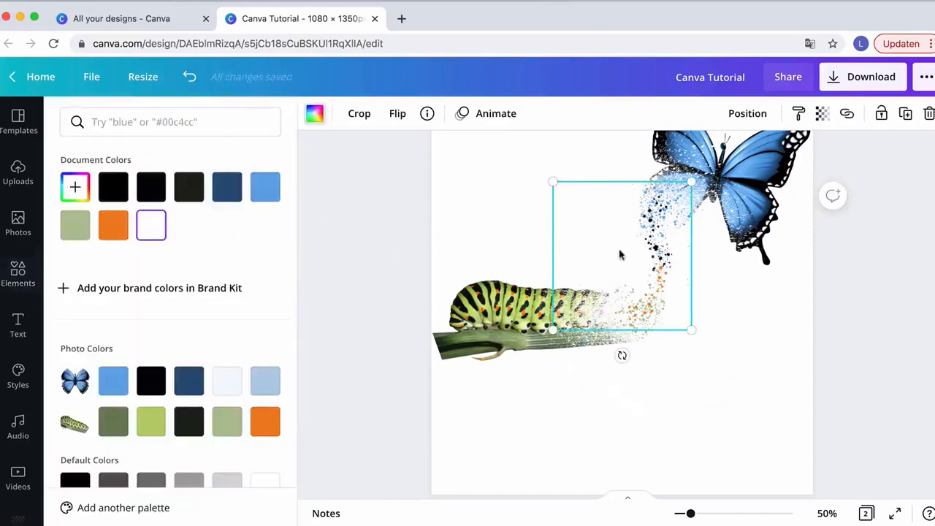
{"action": "left_click_drag", "start_coordinate": [619, 255], "coordinate": [652, 287]}
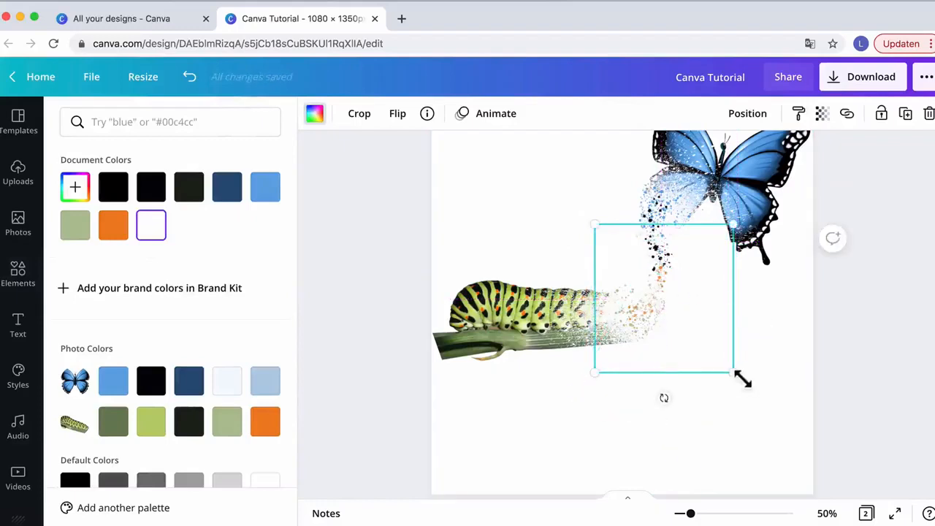
{"action": "left_click_drag", "start_coordinate": [735, 374], "coordinate": [703, 340]}
{"action": "left_click_drag", "start_coordinate": [646, 299], "coordinate": [645, 318]}
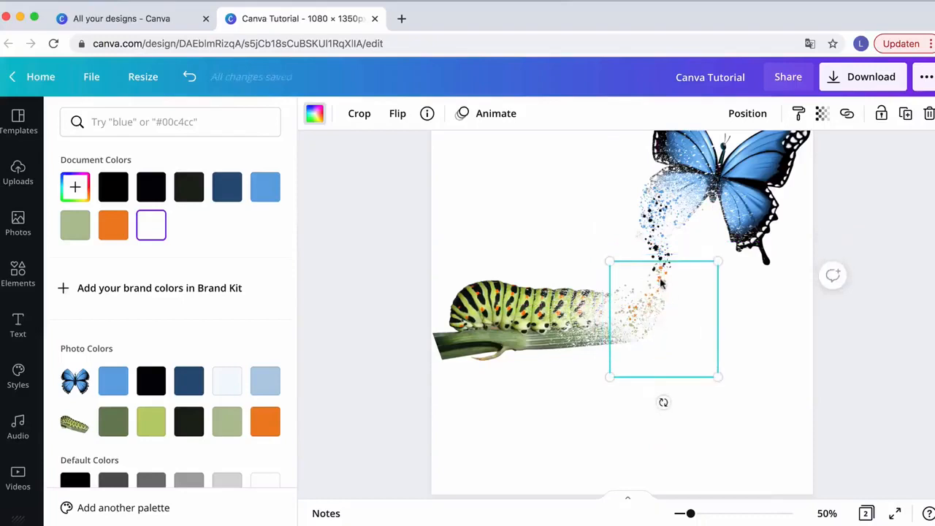
{"action": "mouse_move", "coordinate": [662, 281]}
{"action": "left_mouse_down"}
{"action": "mouse_move", "coordinate": [654, 196]}
{"action": "mouse_move", "coordinate": [656, 272]}
{"action": "mouse_move", "coordinate": [659, 264]}
{"action": "left_mouse_up"}
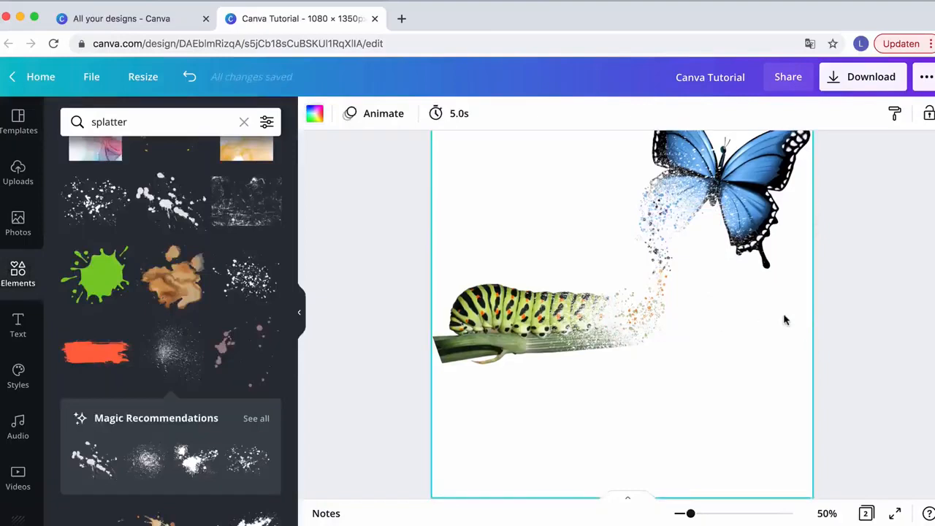
Move the white dust splatter slightly lower along the dissolving trail
{"action": "scroll", "coordinate": [784, 317], "scroll_direction": "up", "scroll_amount": 1}
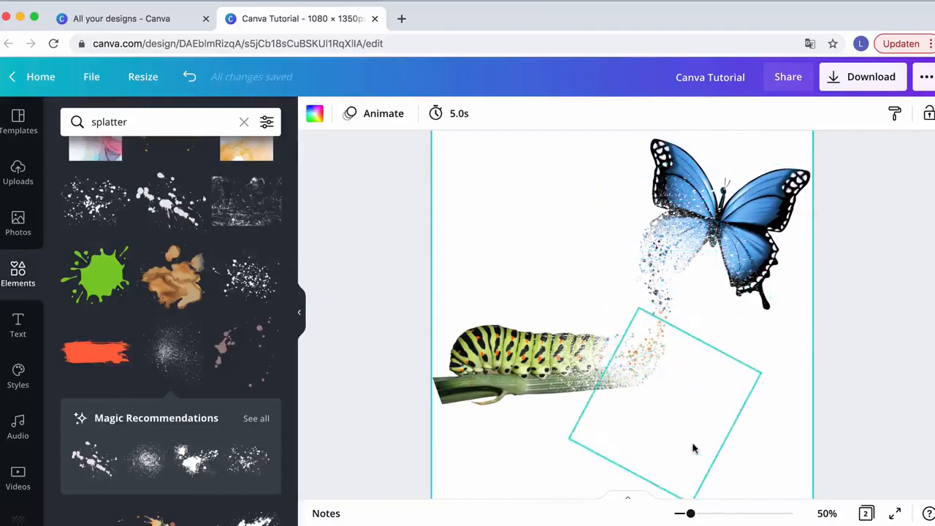
{"action": "scroll", "coordinate": [561, 258], "scroll_direction": "up", "scroll_amount": 3}
{"action": "scroll", "coordinate": [560, 255], "scroll_direction": "up", "scroll_amount": 5}
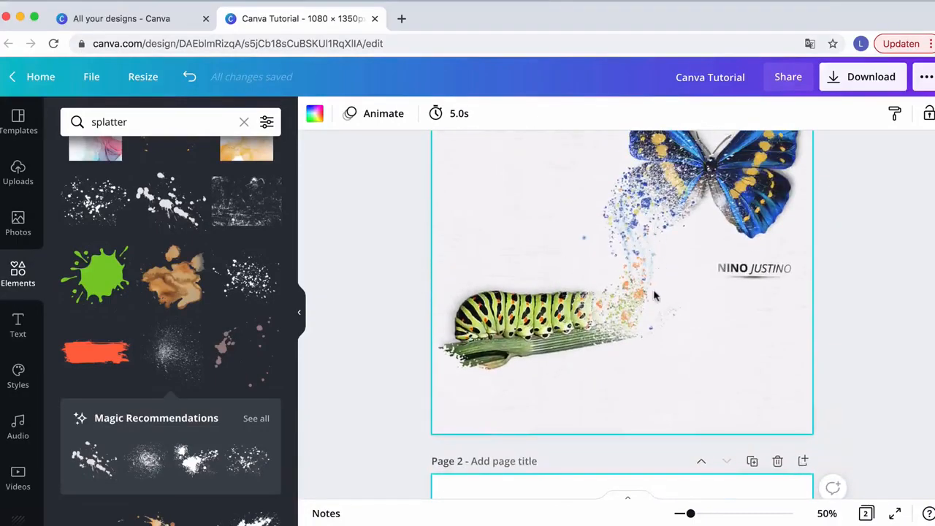
{"action": "scroll", "coordinate": [654, 299], "scroll_direction": "up", "scroll_amount": 2}
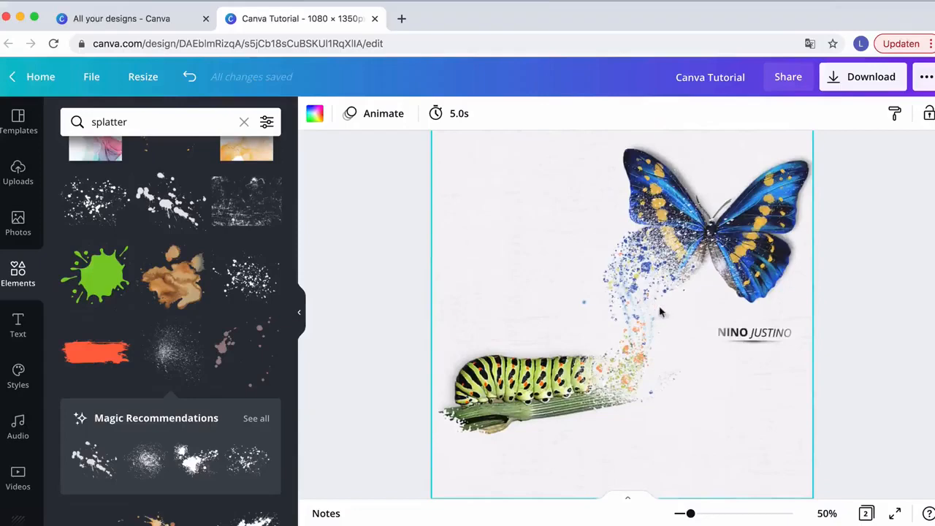
{"action": "scroll", "coordinate": [654, 299], "scroll_direction": "down", "scroll_amount": 8}
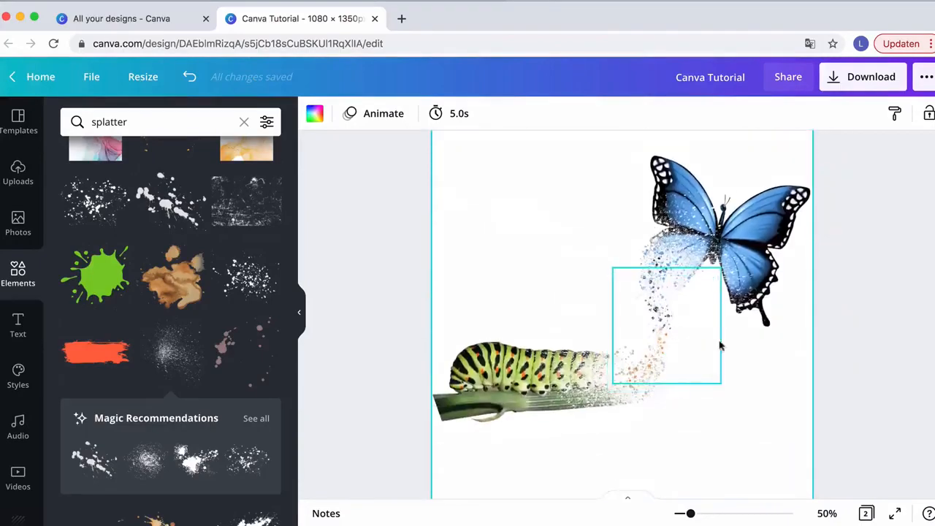
{"action": "left_click_drag", "start_coordinate": [678, 358], "coordinate": [667, 406]}
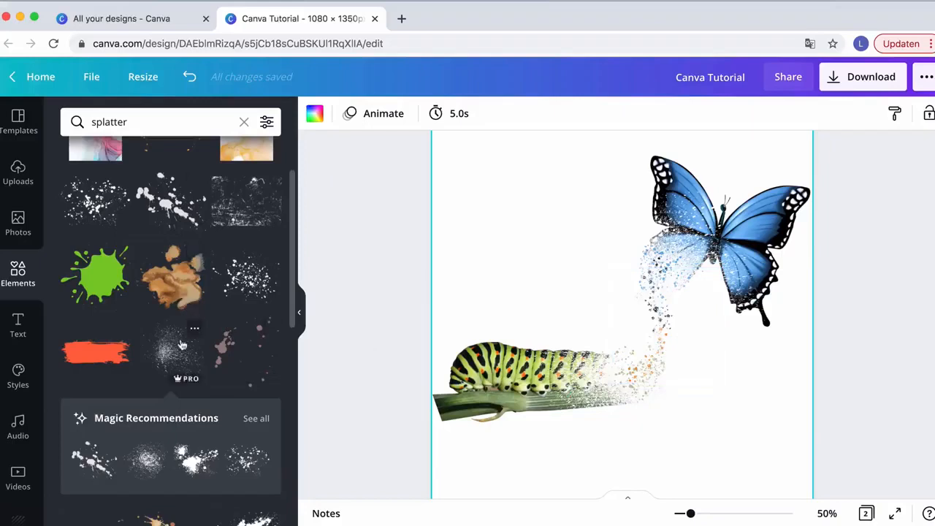
Add a streaked splatter from the search results and shrink it into the trail below the butterfly
{"action": "scroll", "coordinate": [183, 344], "scroll_direction": "down", "scroll_amount": 2}
{"action": "scroll", "coordinate": [176, 358], "scroll_direction": "down", "scroll_amount": 5}
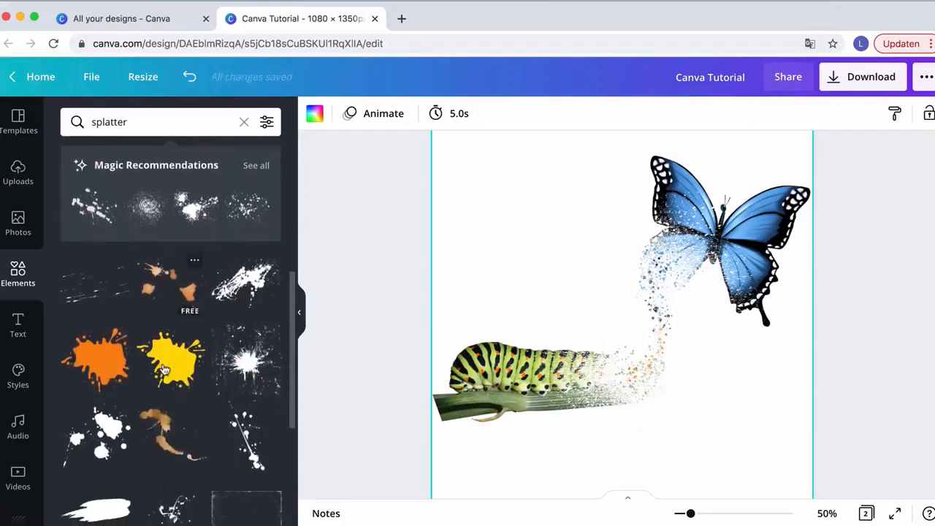
{"action": "scroll", "coordinate": [188, 374], "scroll_direction": "down", "scroll_amount": 1}
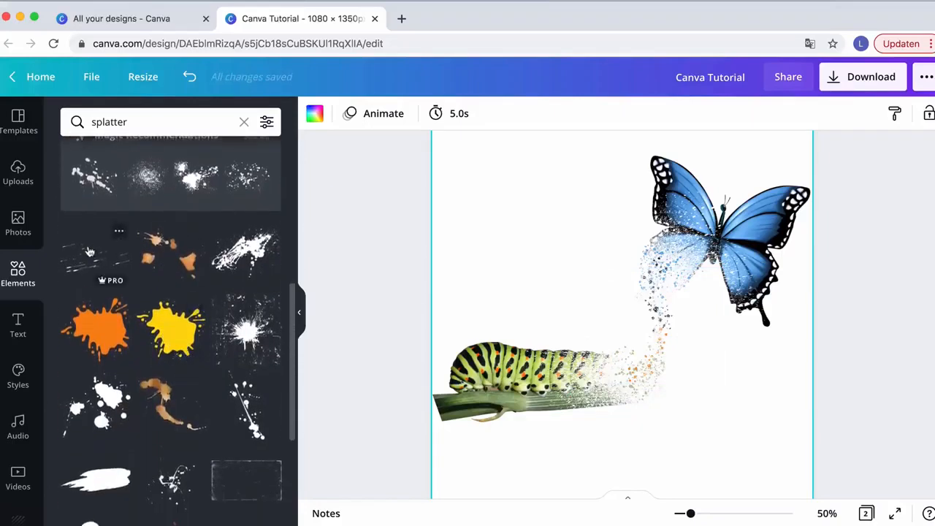
{"action": "scroll", "coordinate": [113, 296], "scroll_direction": "down", "scroll_amount": 2}
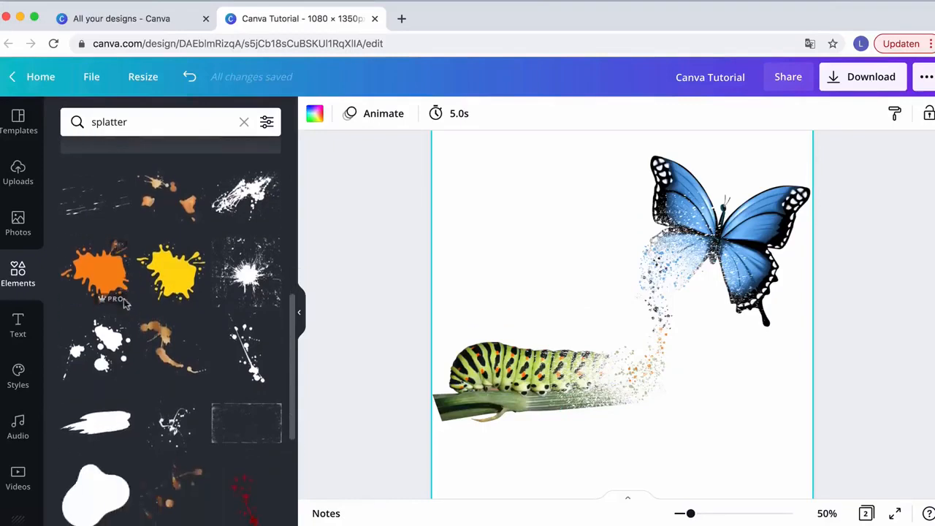
{"action": "left_click", "coordinate": [86, 207]}
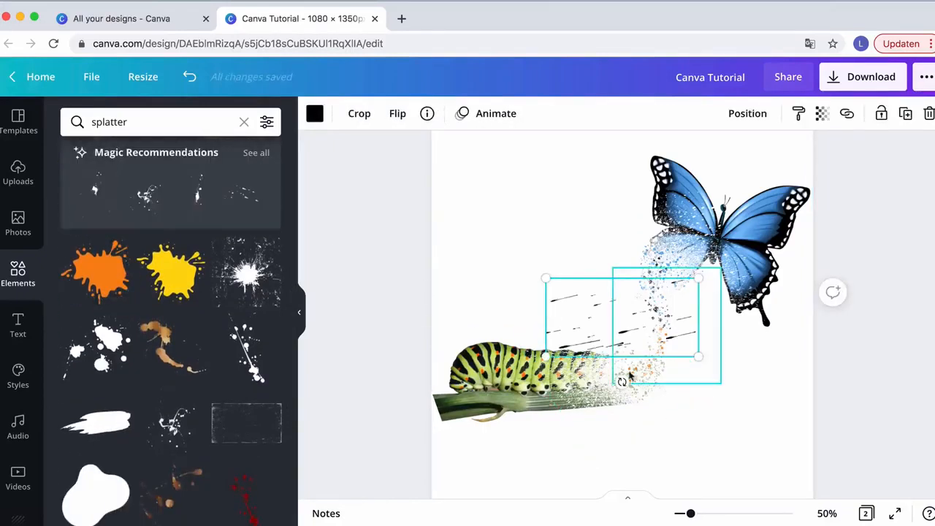
{"action": "left_click_drag", "start_coordinate": [628, 389], "coordinate": [695, 366]}
{"action": "left_click_drag", "start_coordinate": [622, 236], "coordinate": [678, 352]}
{"action": "left_click_drag", "start_coordinate": [658, 383], "coordinate": [662, 329]}
Recolor the streaked splatter light blue and nudge it along the trail
{"action": "left_click", "coordinate": [315, 114]}
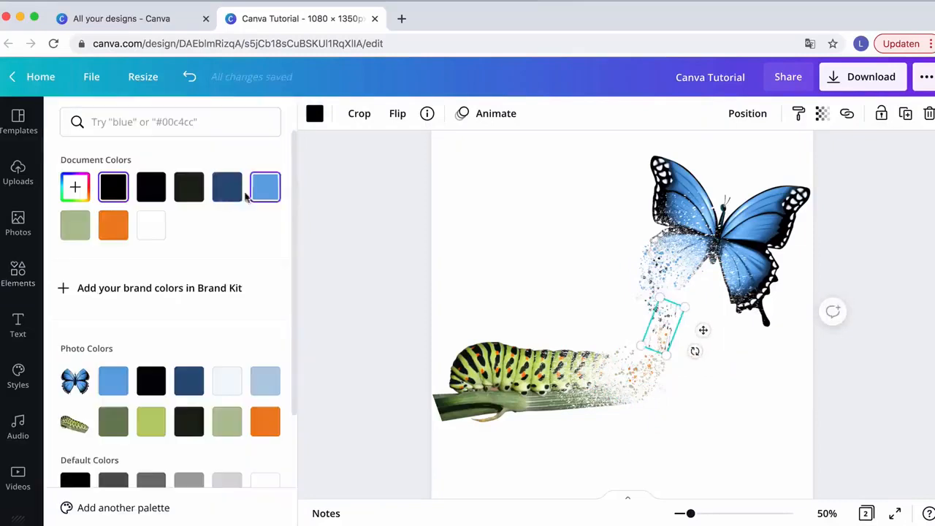
{"action": "left_click", "coordinate": [229, 191]}
{"action": "left_click", "coordinate": [266, 190]}
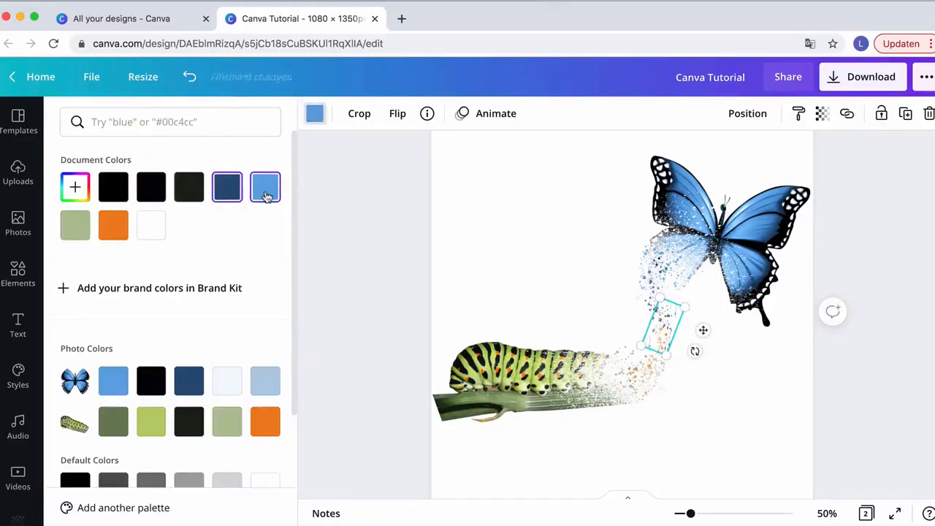
{"action": "left_click", "coordinate": [698, 361]}
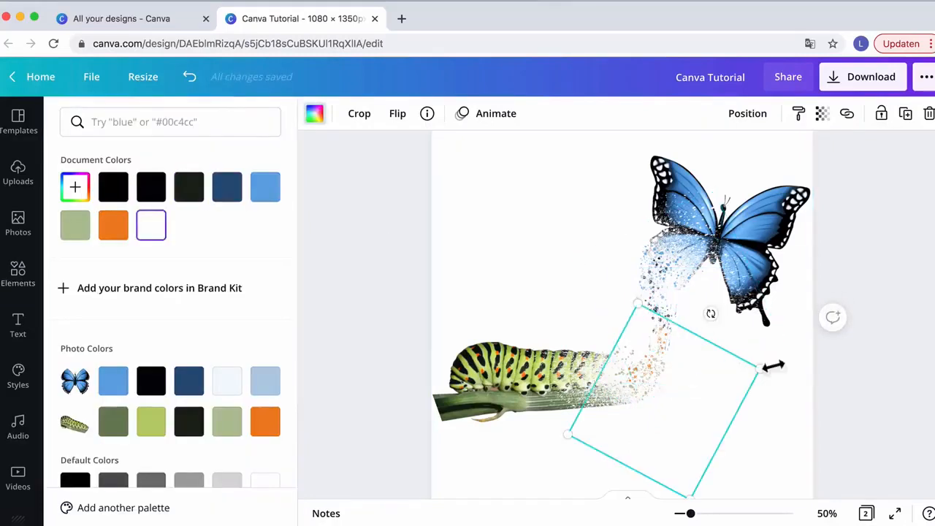
{"action": "left_click", "coordinate": [671, 321]}
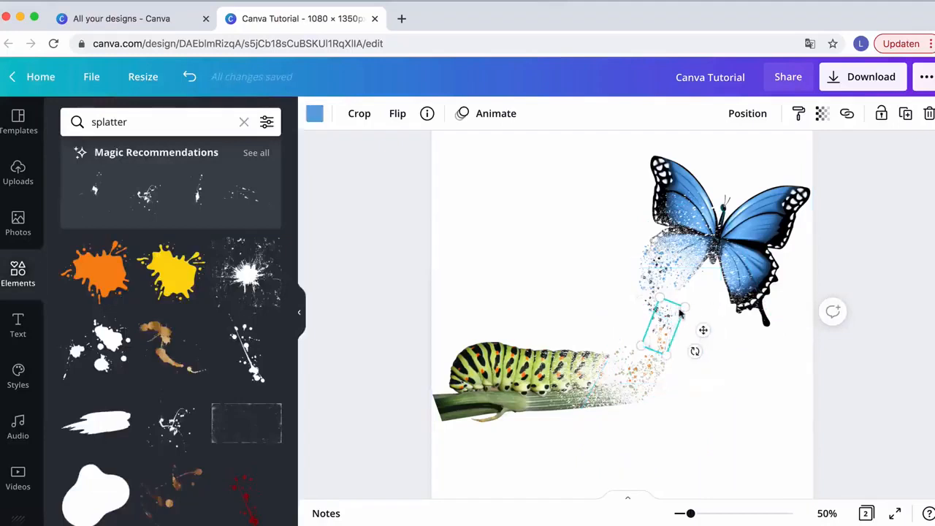
{"action": "left_click_drag", "start_coordinate": [689, 314], "coordinate": [685, 320]}
{"action": "left_click", "coordinate": [760, 447]}
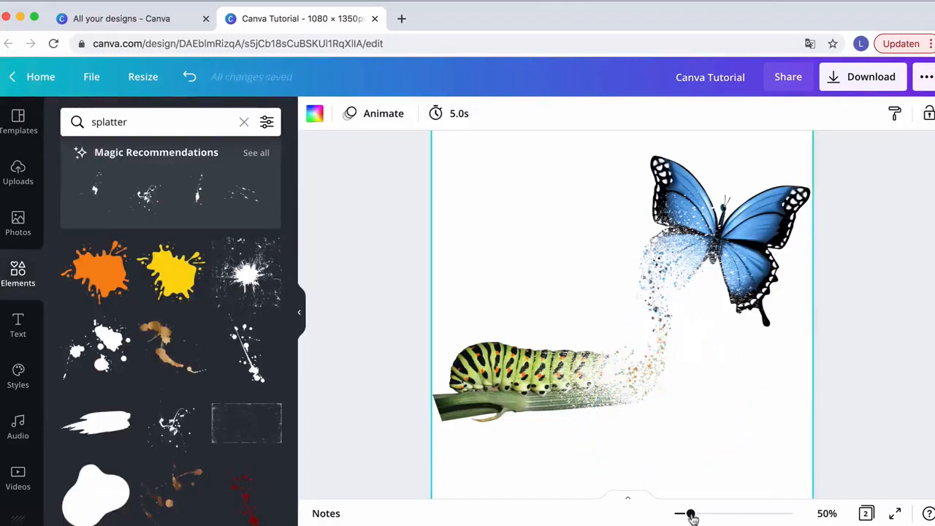
Zoom in to inspect the trail, then zoom out and compare with the original on page 1
{"action": "left_click_drag", "start_coordinate": [690, 515], "coordinate": [705, 514]}
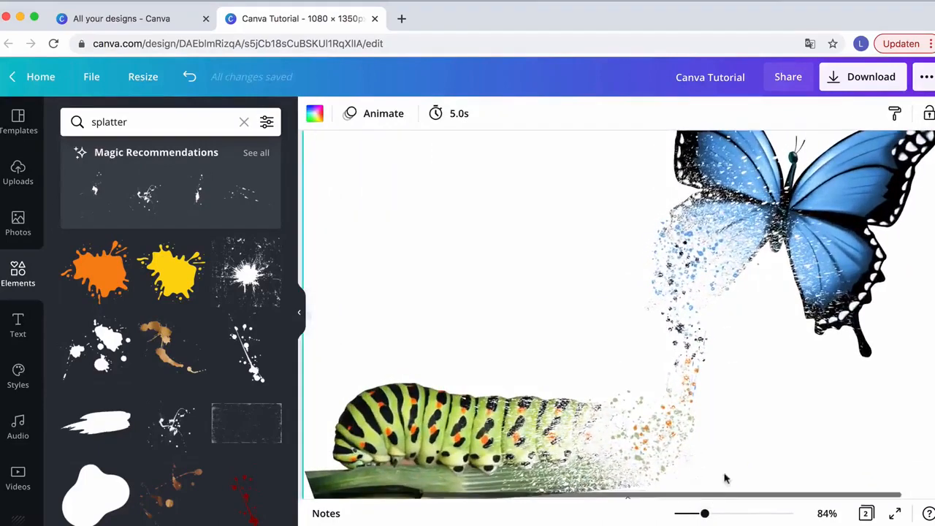
{"action": "scroll", "coordinate": [729, 470], "scroll_direction": "down", "scroll_amount": 2}
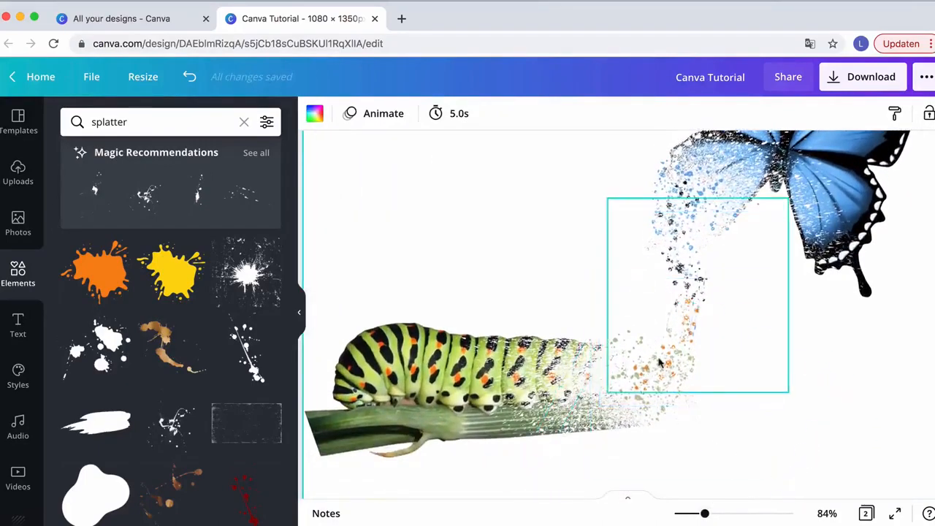
{"action": "scroll", "coordinate": [661, 360], "scroll_direction": "up", "scroll_amount": 3}
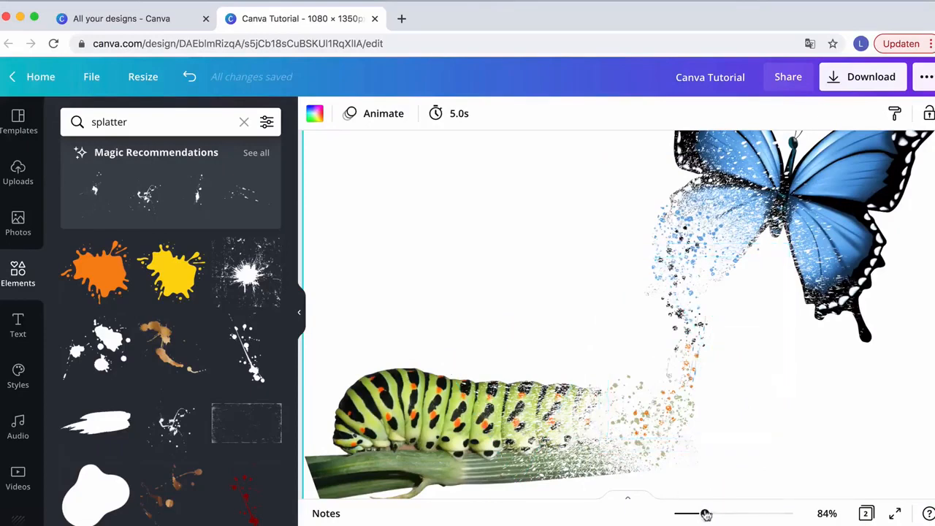
{"action": "left_click_drag", "start_coordinate": [705, 514], "coordinate": [692, 514]}
{"action": "scroll", "coordinate": [686, 387], "scroll_direction": "down", "scroll_amount": 10}
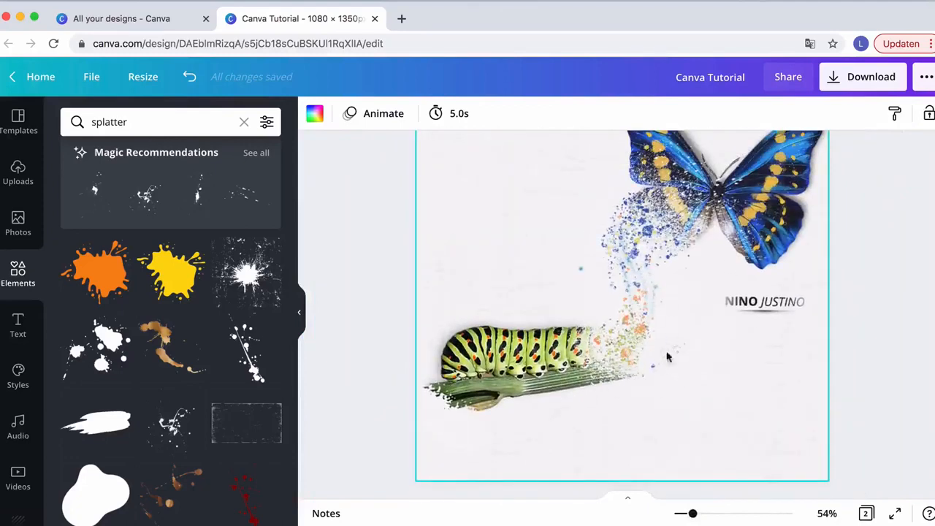
{"action": "scroll", "coordinate": [632, 330], "scroll_direction": "up", "scroll_amount": 1}
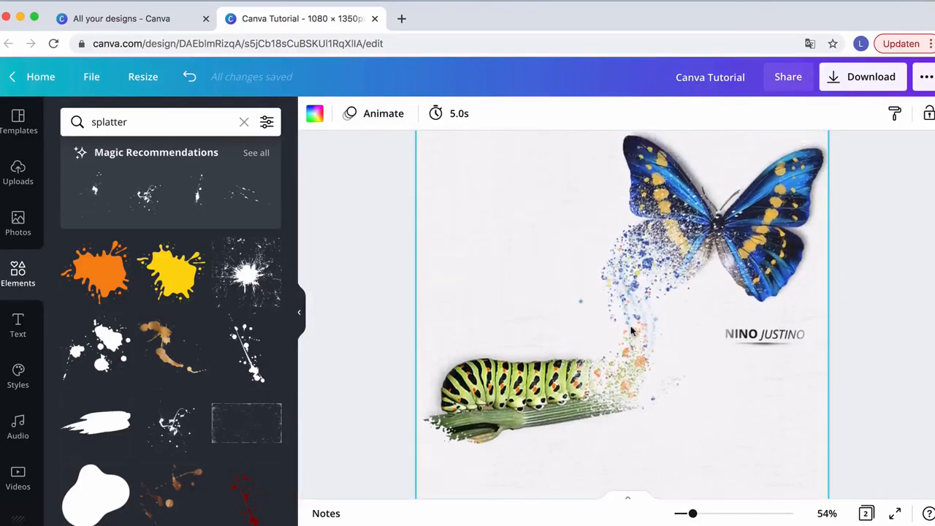